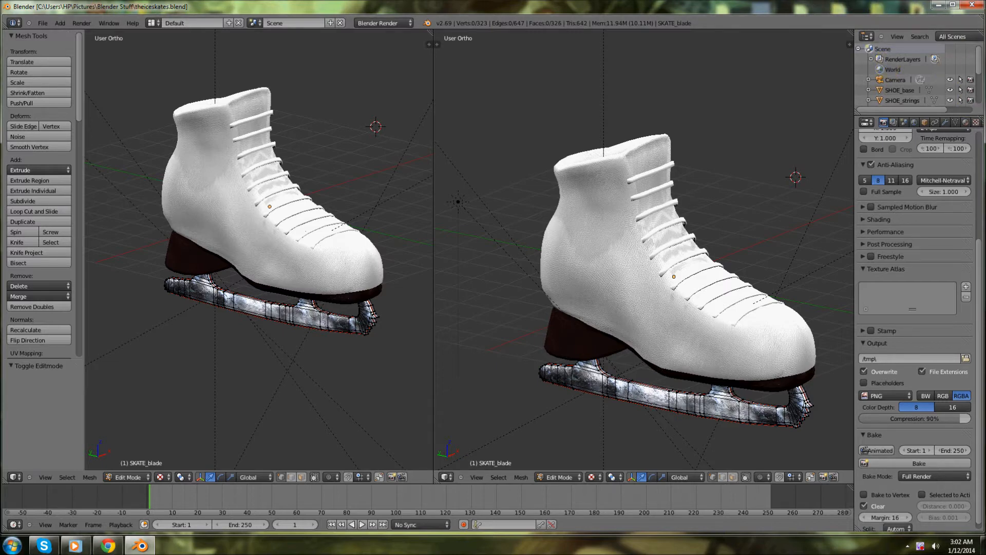
click(938, 4)
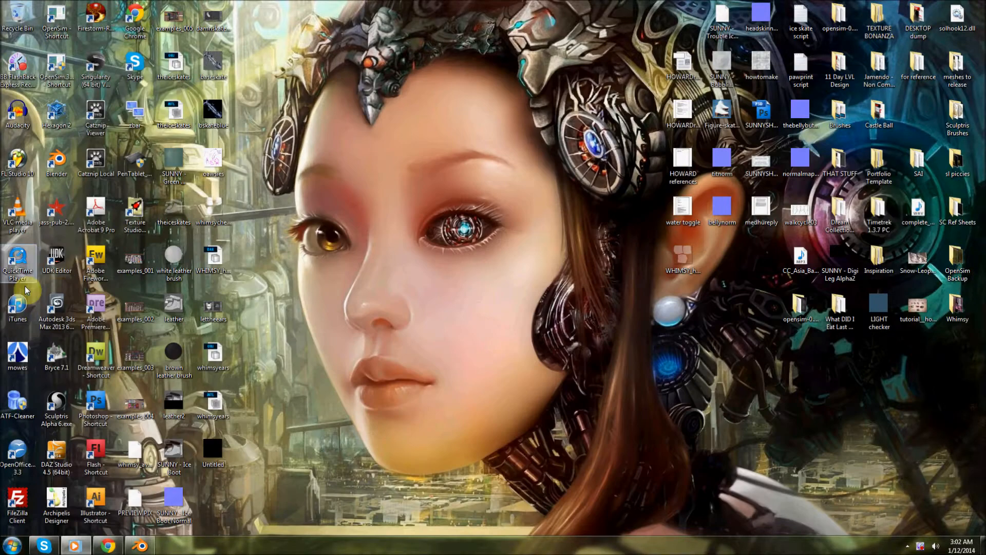
right_click(921, 547)
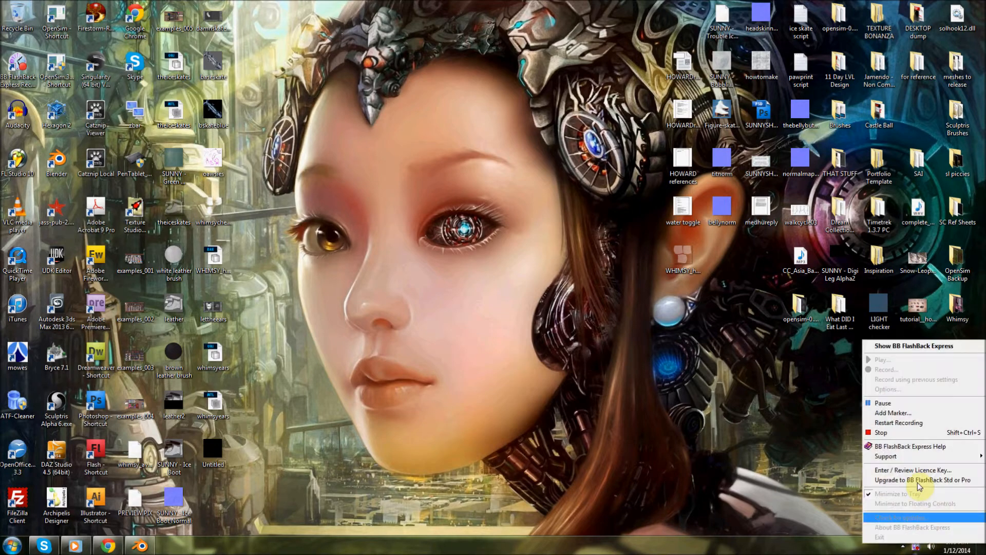
click(898, 406)
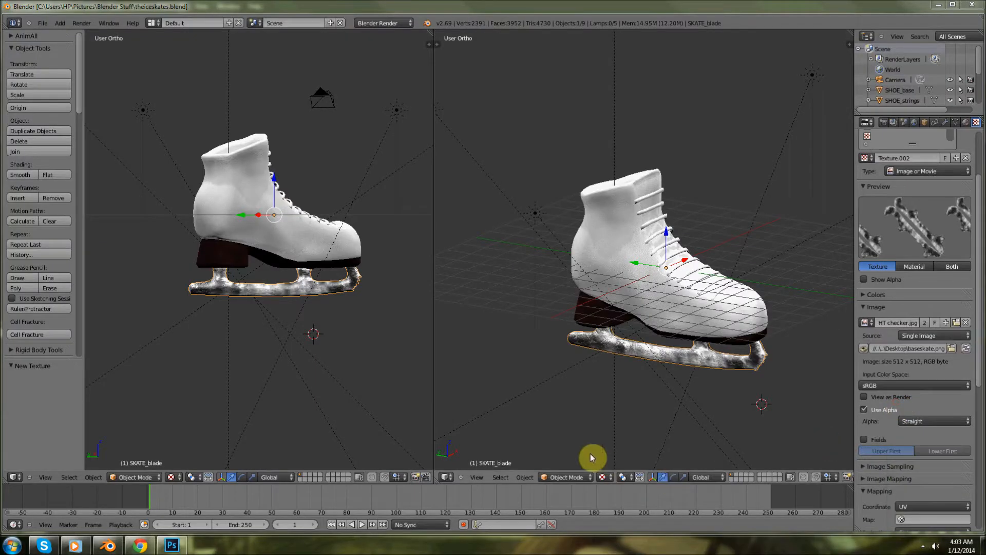
- Examine the textured skate model and the lamps around it from several angles and distances
middle_drag(673, 365, 656, 377)
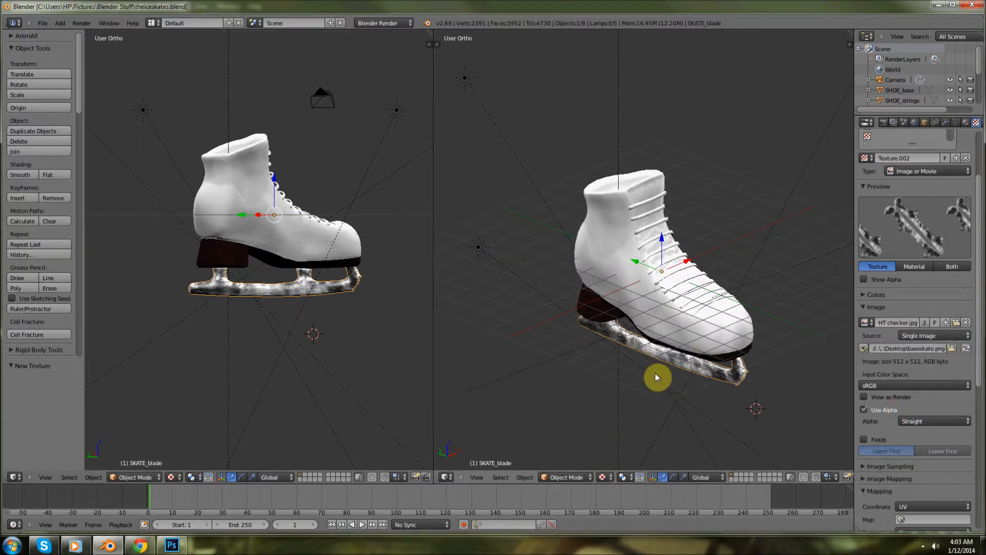
middle_drag(686, 321, 643, 326)
scroll(671, 331, up, 5)
scroll(616, 284, down, 5)
middle_drag(616, 286, 843, 359)
scroll(614, 373, up, 4)
middle_drag(614, 374, 663, 408)
scroll(616, 344, down, 4)
middle_drag(611, 337, 649, 358)
scroll(590, 366, down, 4)
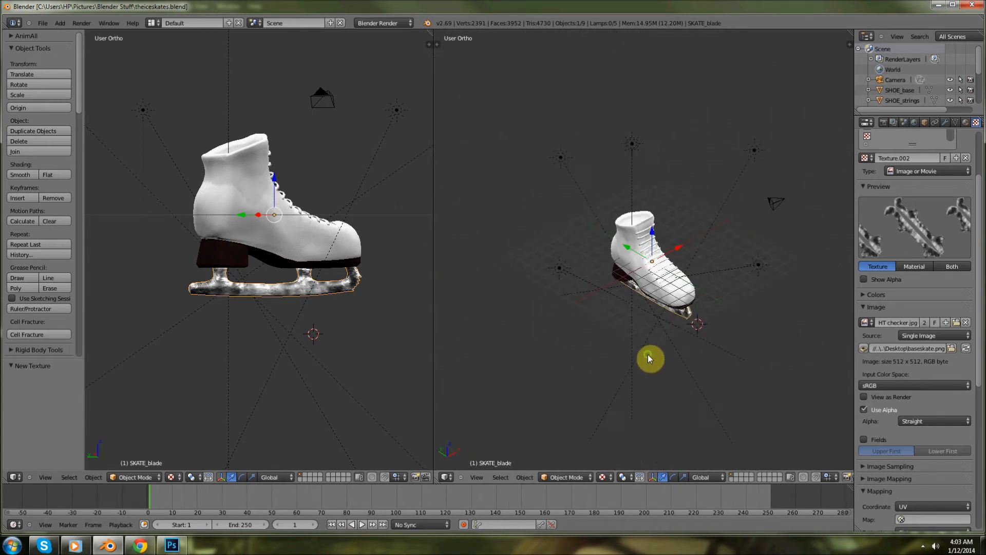
- Select the Sun lamp above the skate and review its sky, atmosphere and shadow settings
right_click(635, 163)
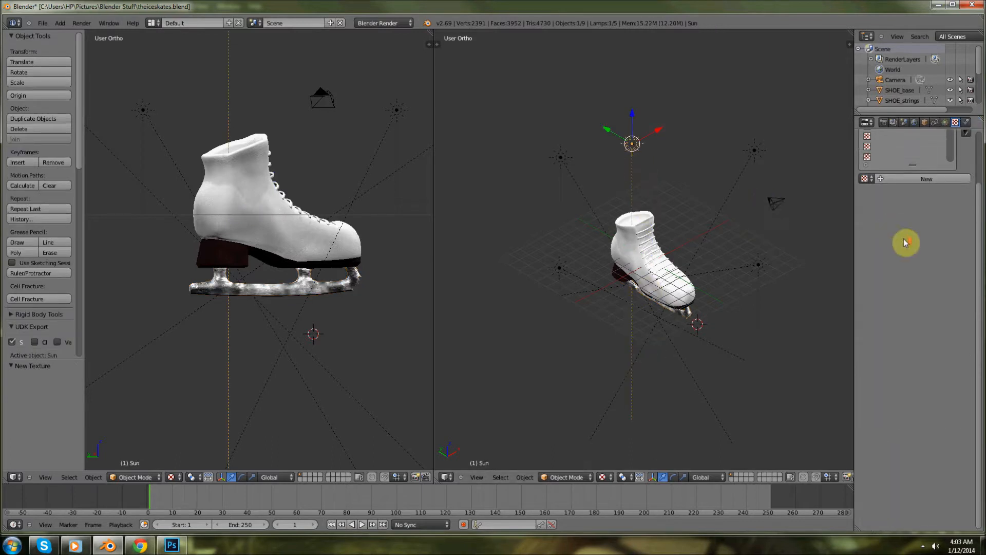
click(946, 123)
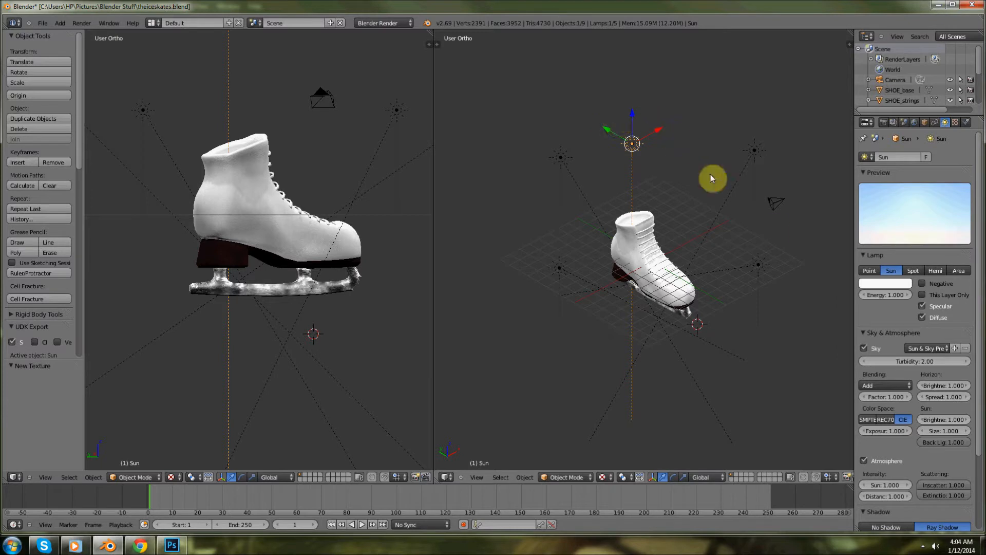
scroll(886, 486, down, 4)
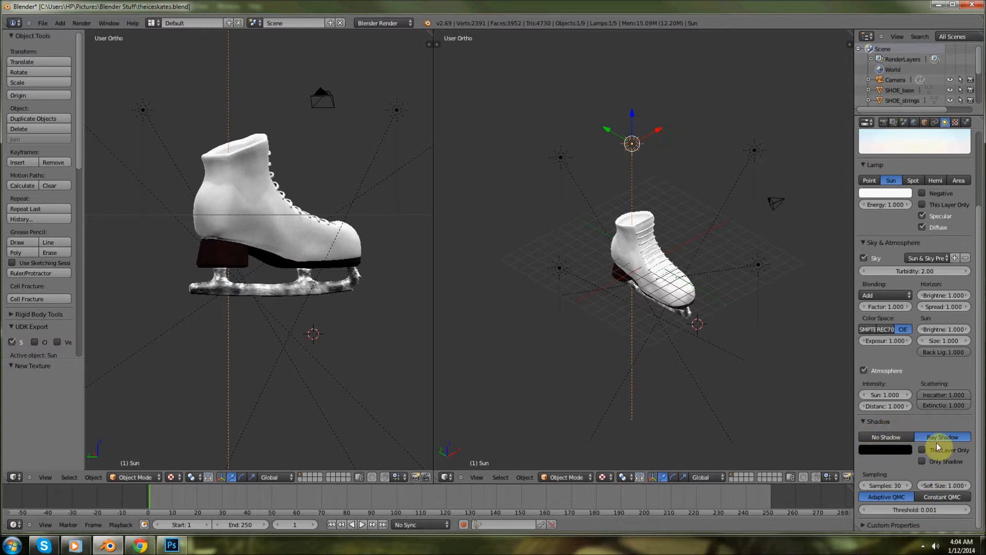
- Examine how the lighting falls on the boot and blade from all sides
mouse_move(704, 269)
middle_down()
mouse_move(660, 253)
mouse_move(715, 256)
middle_up()
middle_drag(635, 264, 786, 286)
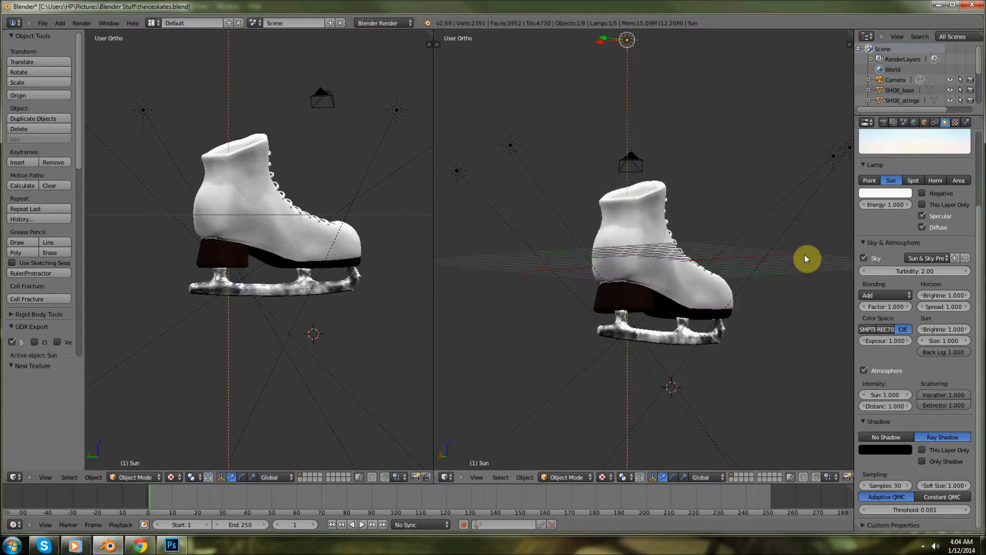
middle_drag(668, 255, 784, 252)
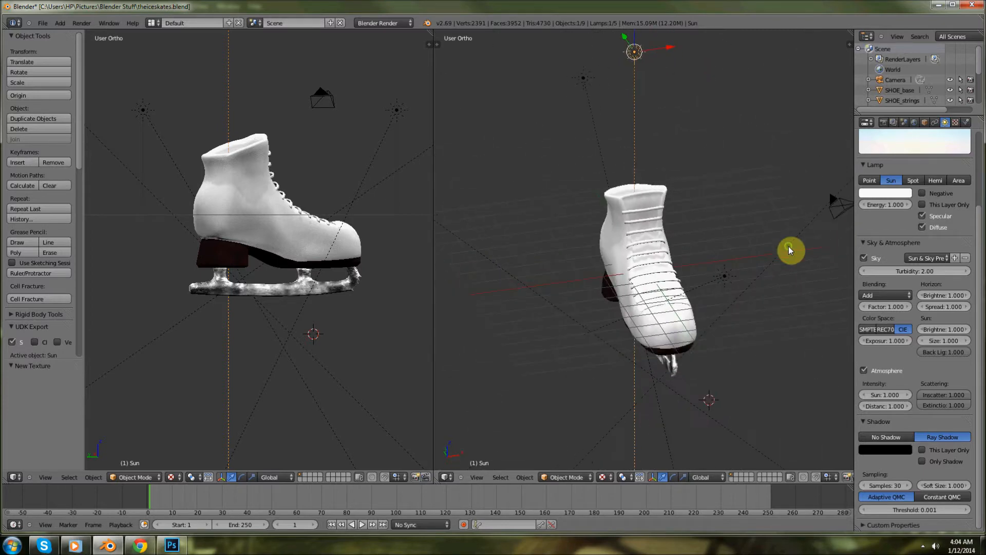
scroll(729, 271, up, 3)
middle_drag(726, 270, 704, 285)
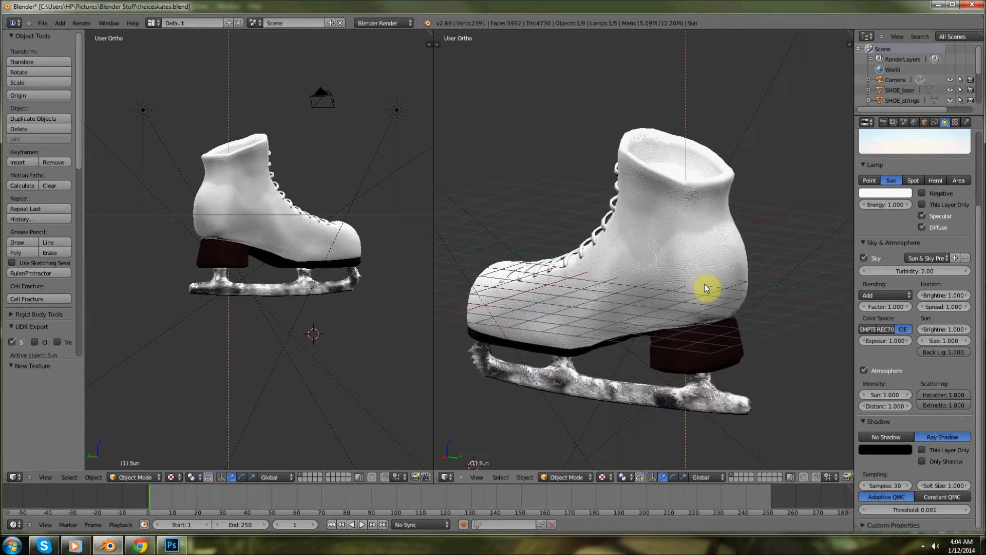
middle_drag(815, 273, 828, 273)
middle_drag(630, 306, 550, 339)
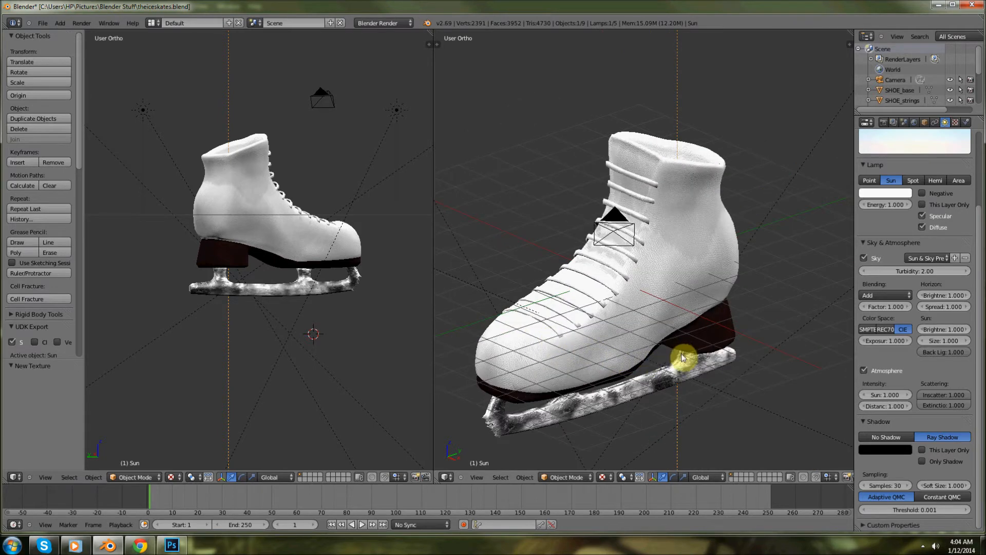
- Show the UV/Image Editor in place of the second 3D view and put the SHOE_base boot into Edit Mode
right_click(690, 305)
middle_drag(688, 311, 632, 343)
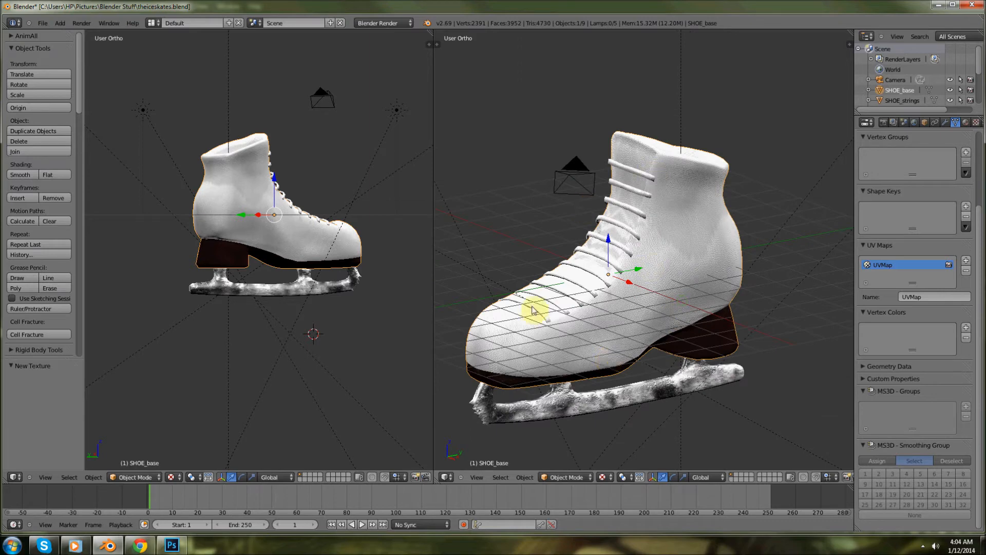
click(447, 478)
click(464, 405)
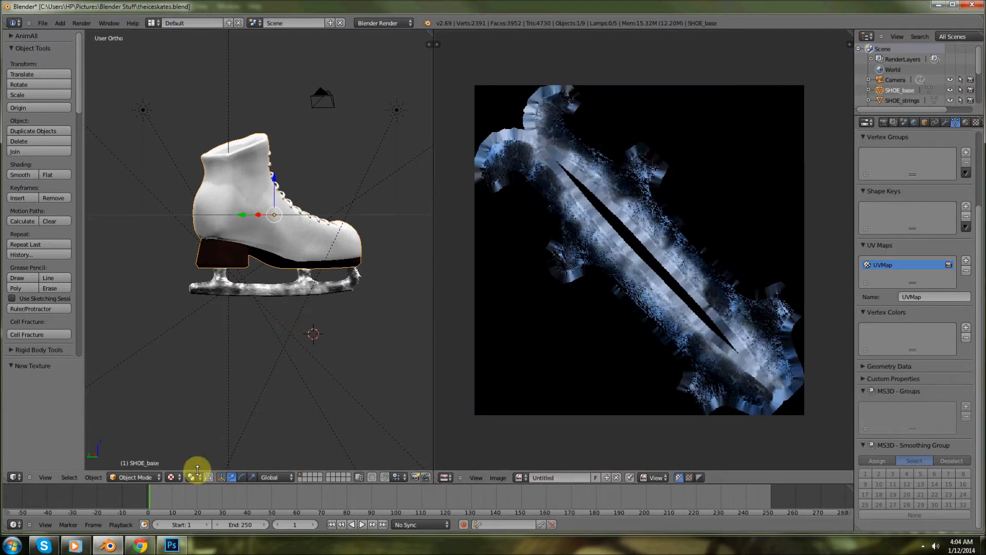
click(135, 476)
click(135, 444)
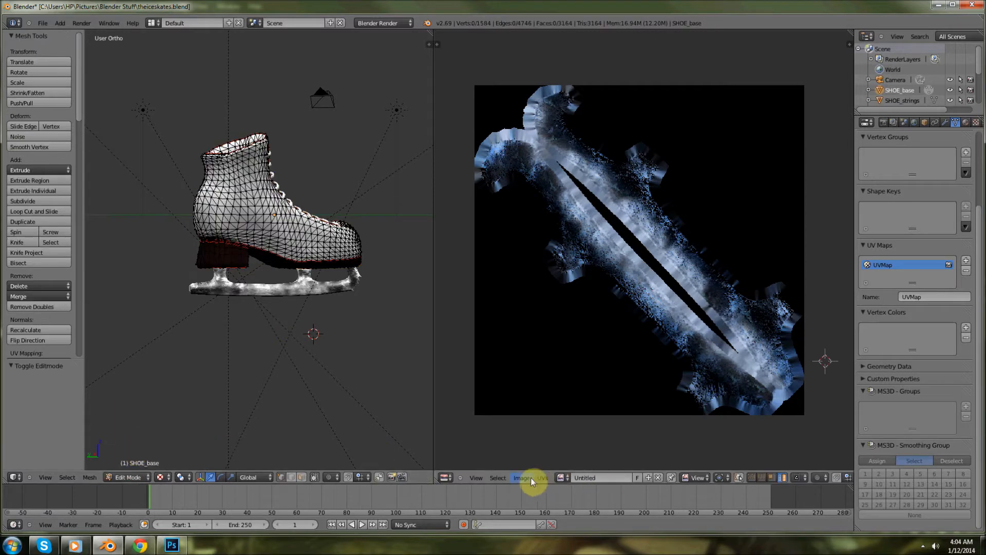
- Display the existing boot texture SUNNY - Ice Boot.bmp in the image editor
click(560, 477)
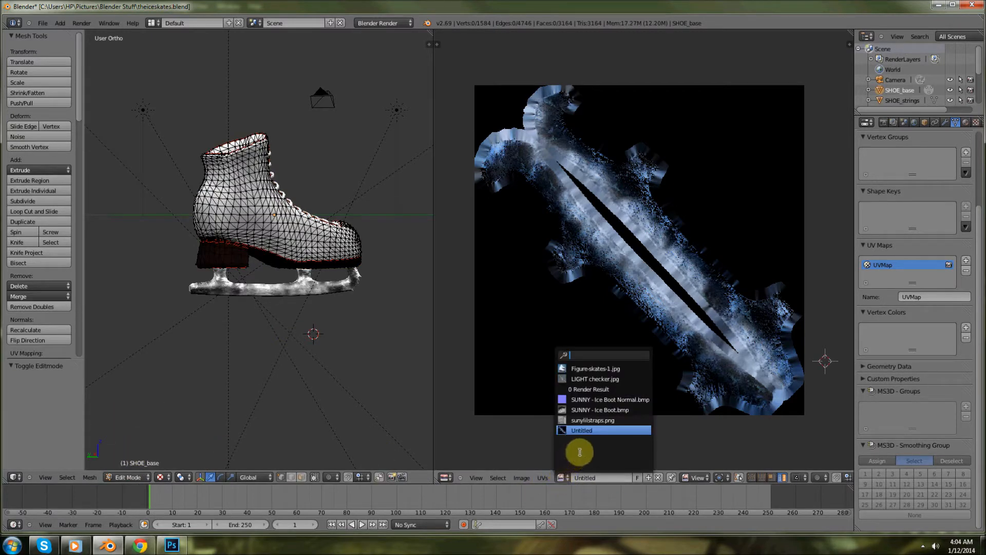
click(606, 410)
scroll(683, 386, down, 3)
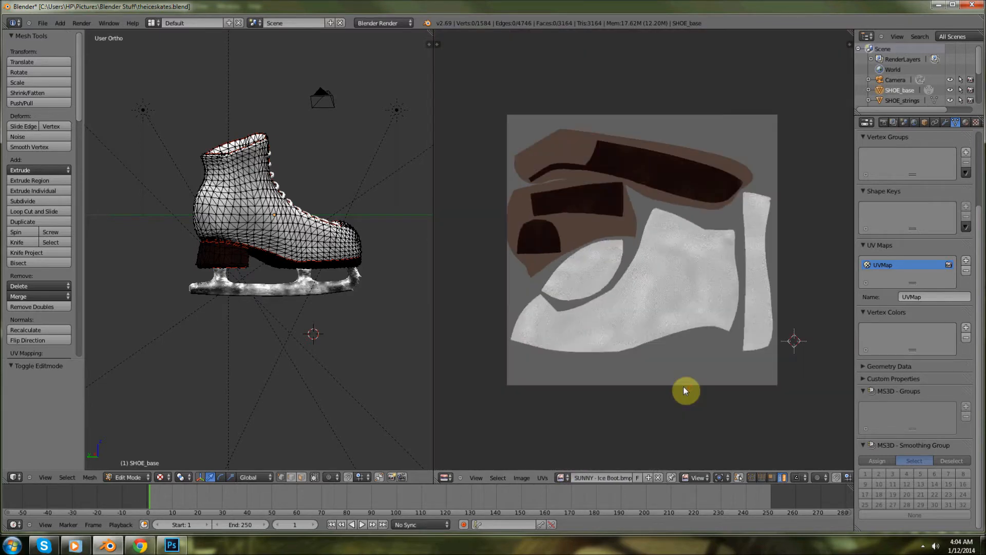
scroll(683, 386, up, 1)
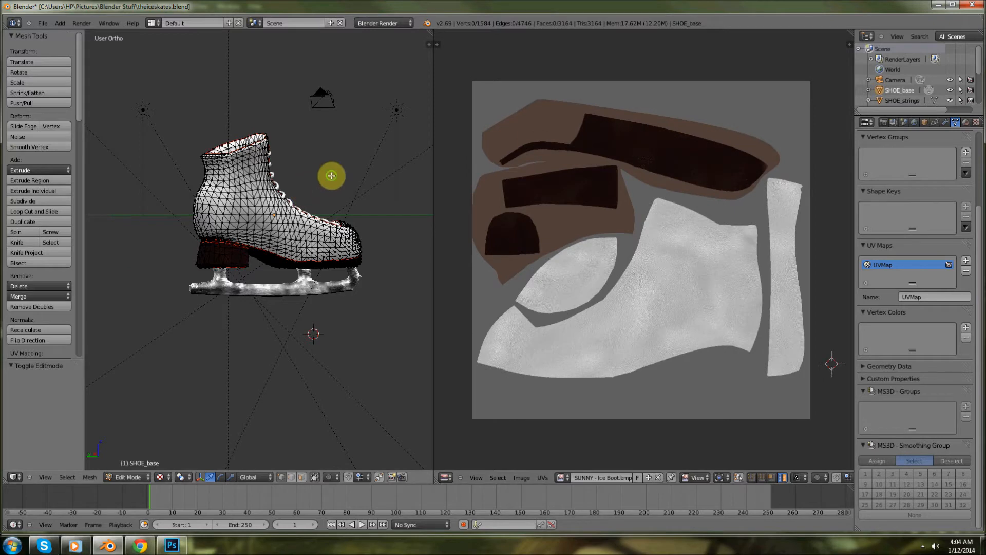
- Select the boot's entire mesh so its full UV layout is shown in the image editor
middle_drag(333, 172, 323, 183)
key(a)
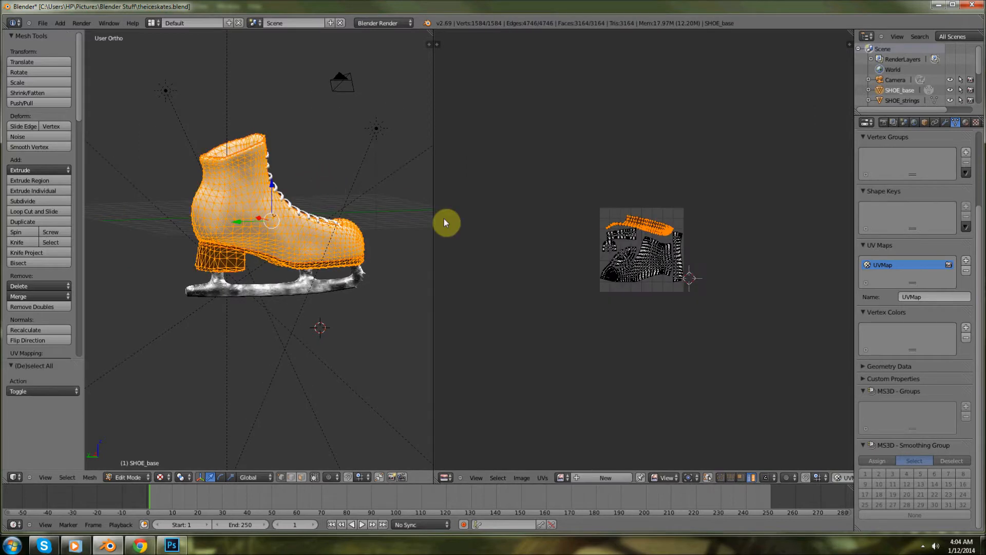
scroll(656, 278, up, 5)
scroll(657, 280, up, 1)
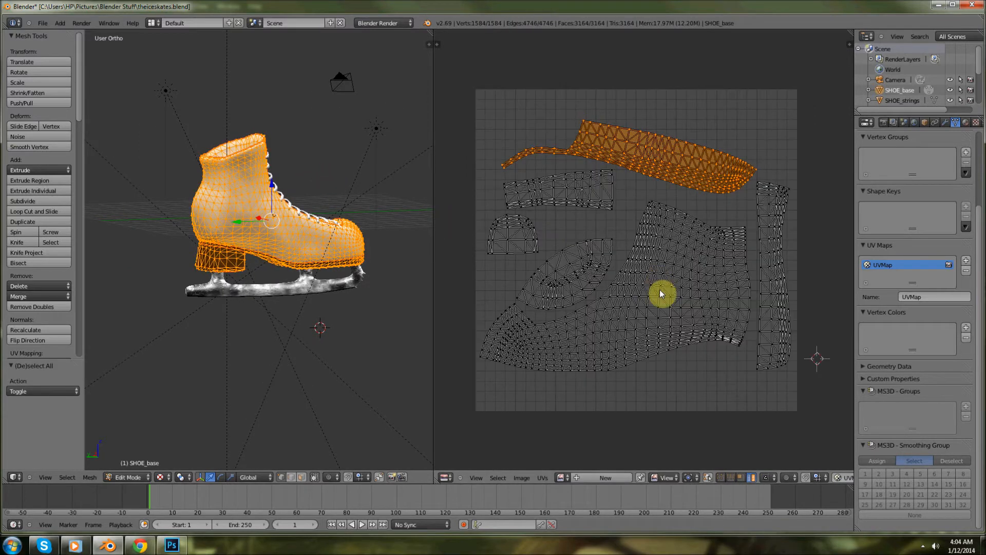
- Create a new blank white image of 1024 × 1024 pixels for the boot's UV layout
click(602, 478)
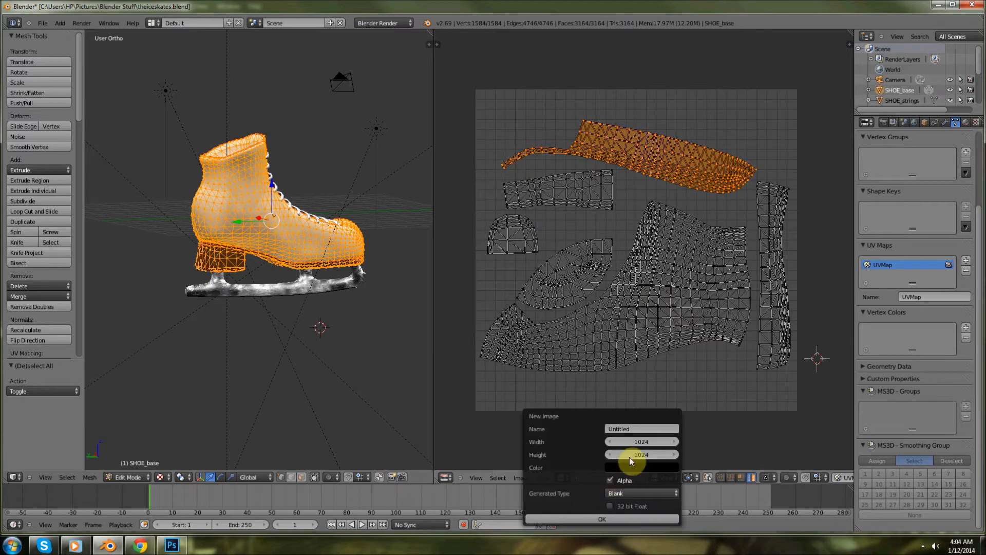
click(635, 442)
text(51)
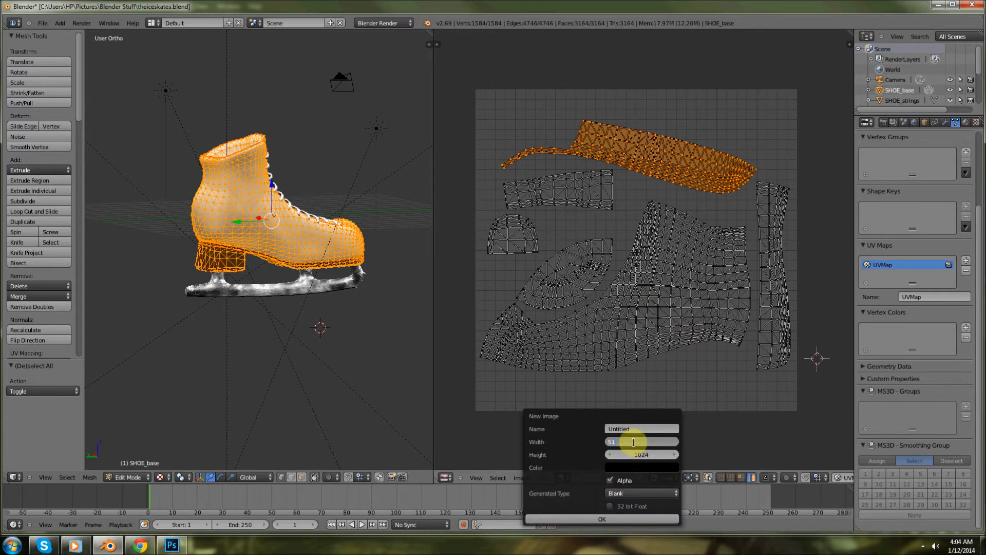
key(BackSpace)
text(024)
key(BackSpace)
text(1024)
key(Return)
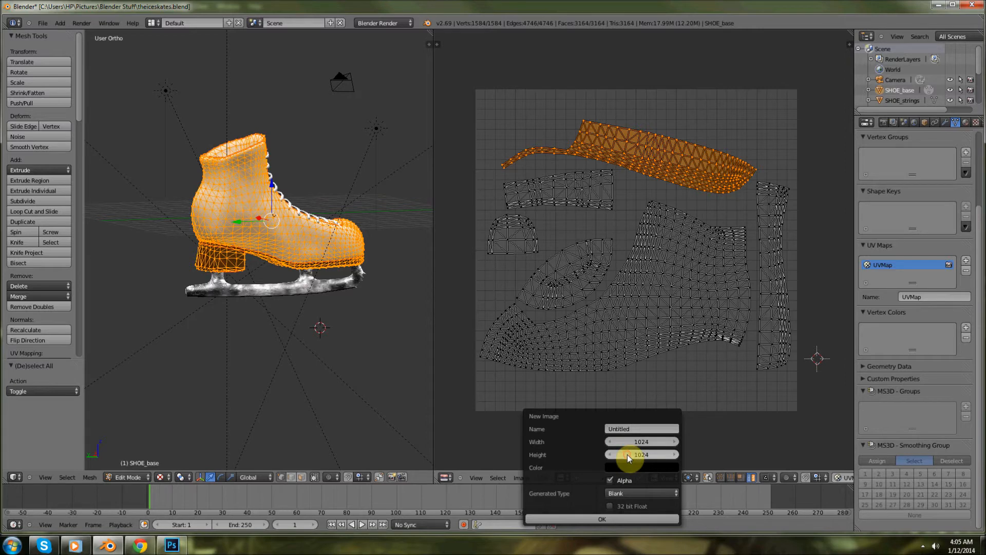
click(633, 468)
click(693, 323)
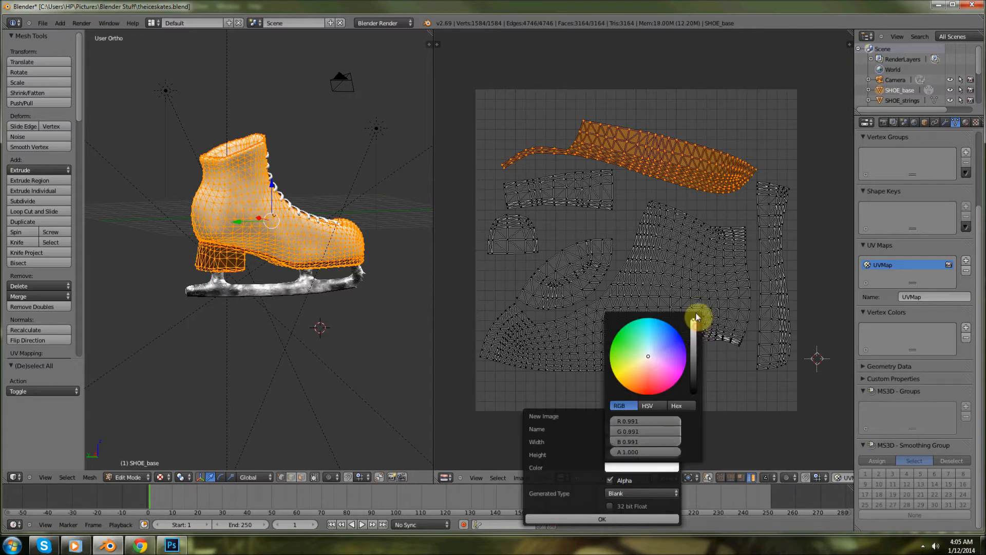
click(572, 518)
- Bake the boot's Full Render with its lighting into the new white image
scroll(612, 403, down, 6)
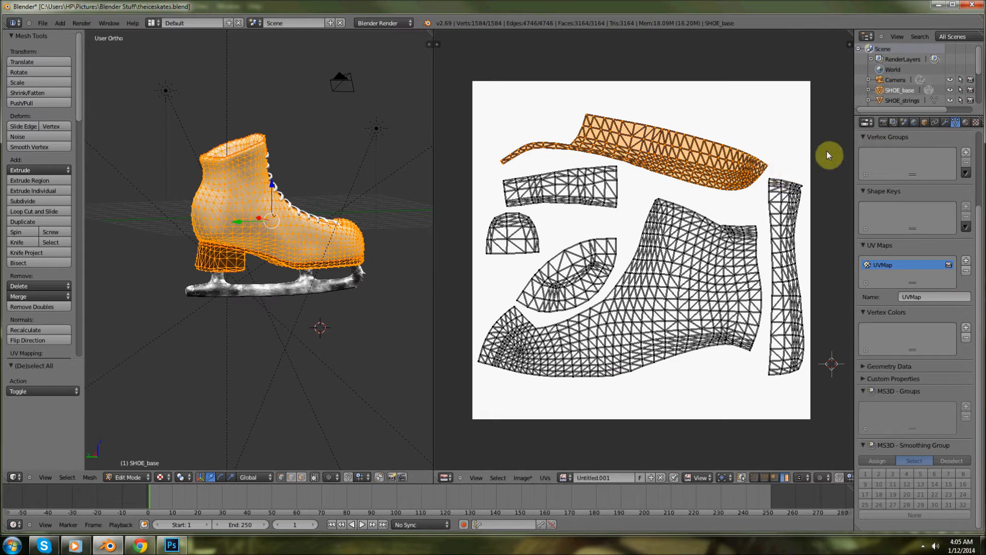
click(883, 123)
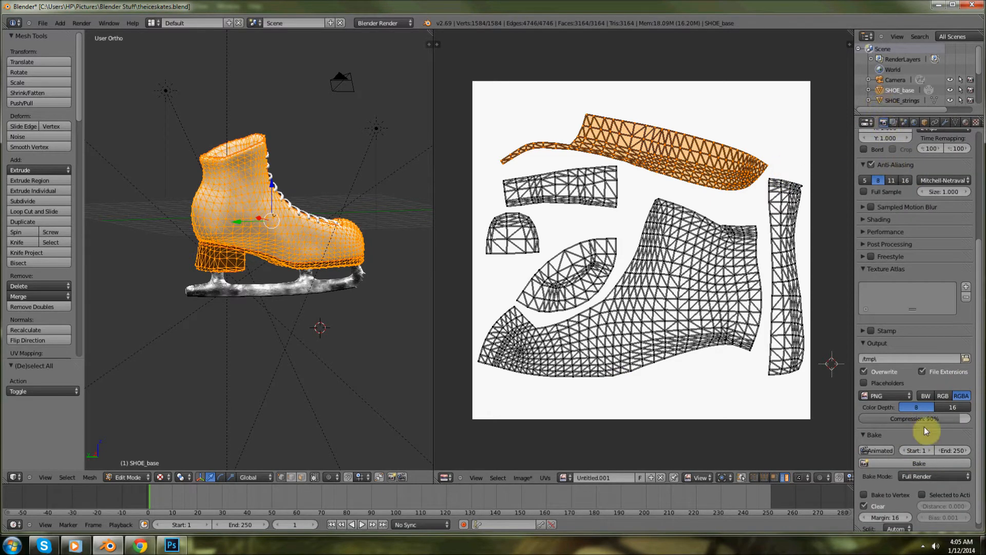
click(921, 462)
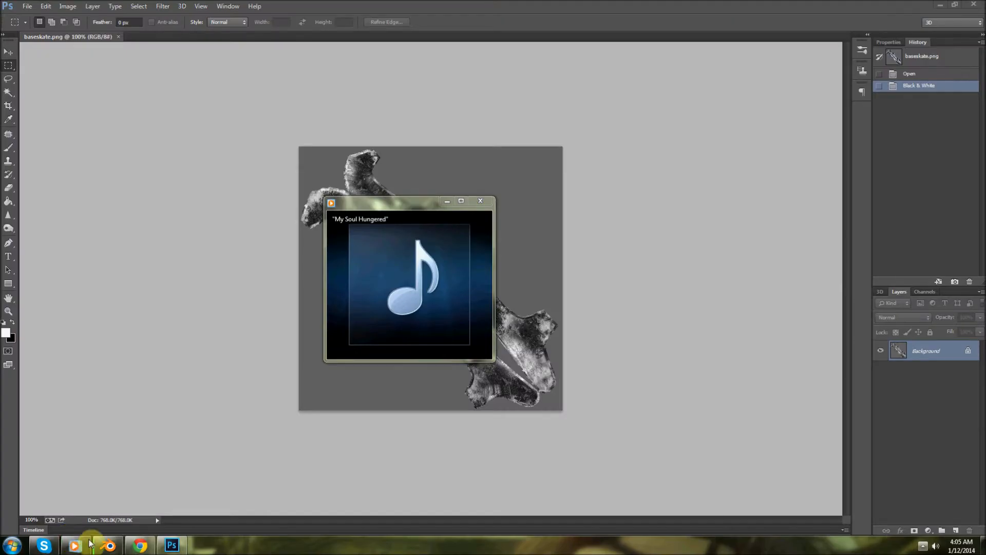
- Check the running processes in Windows Task Manager during the bake and return to Blender
click(106, 544)
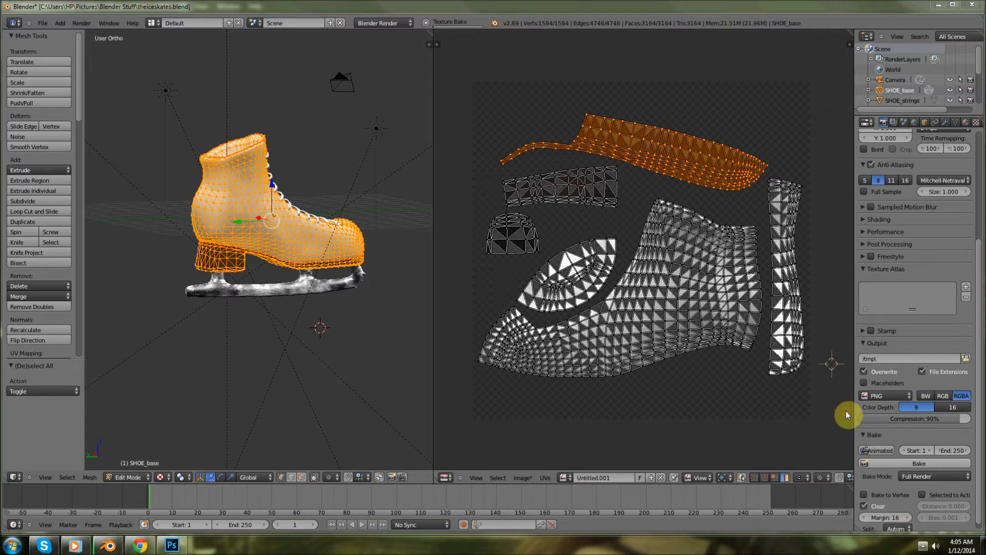
click(678, 170)
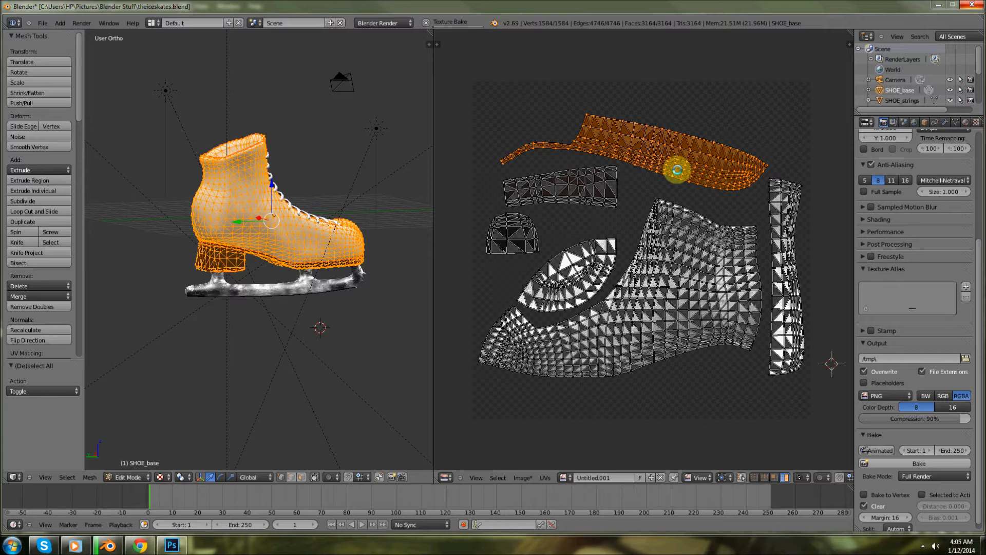
click(138, 546)
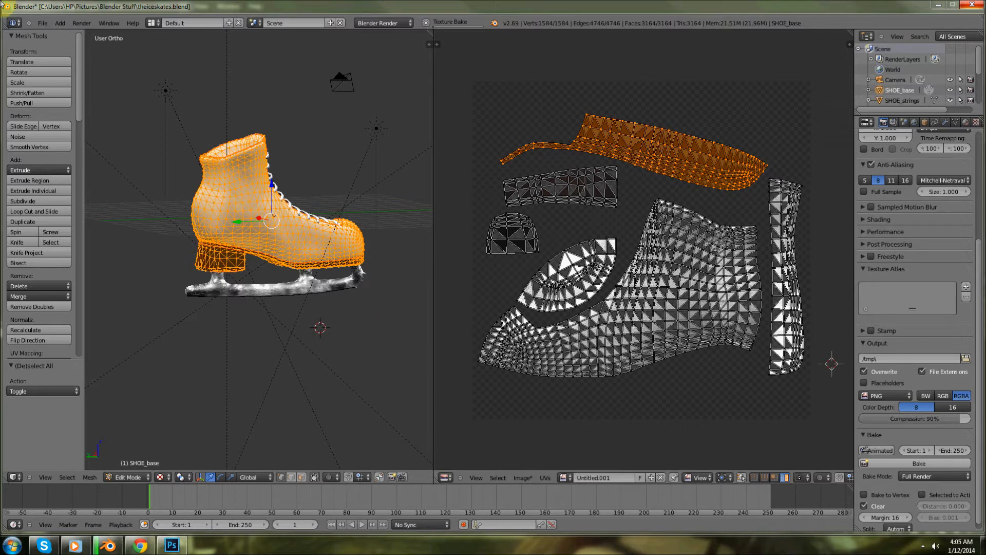
key(ctrl+shift+Escape)
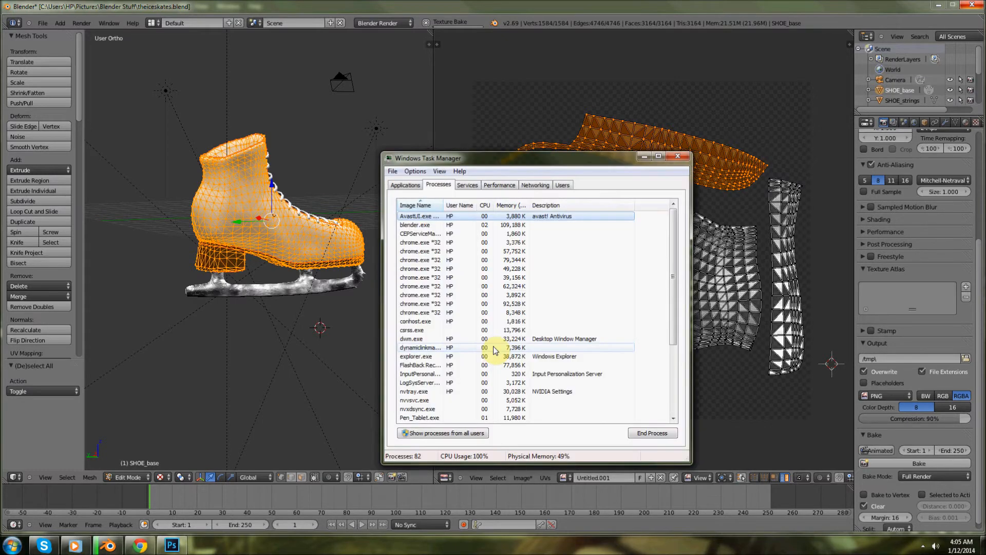
key(alt+Tab)
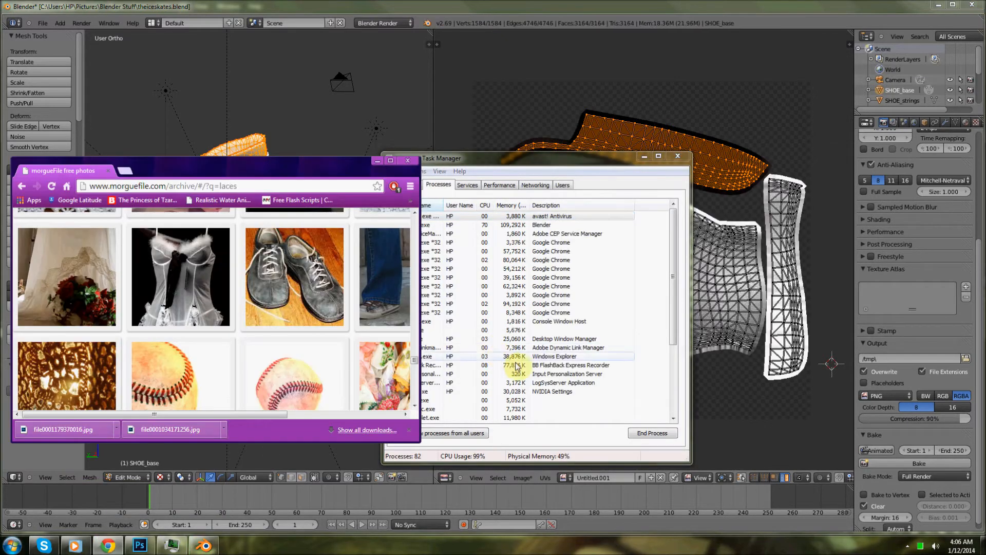
click(760, 410)
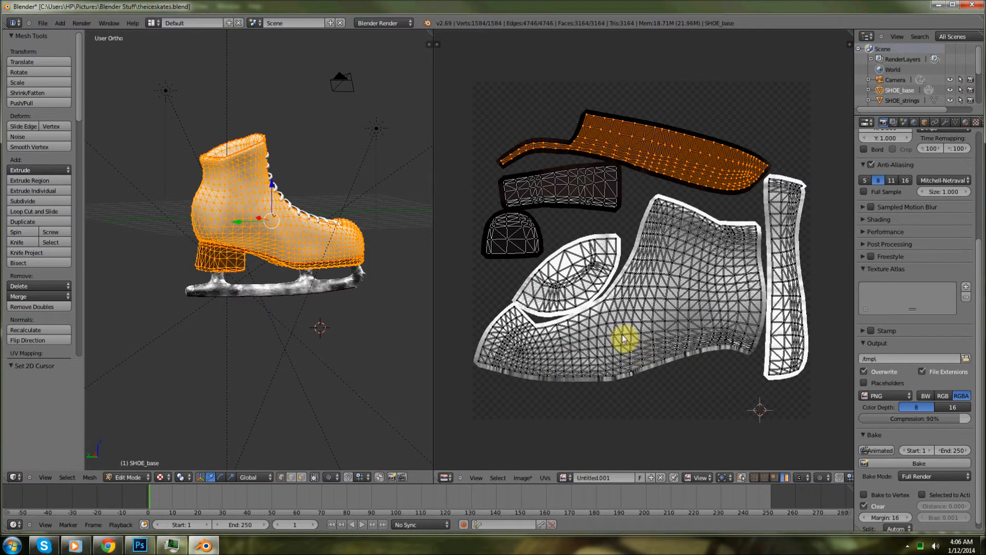
- Deselect the boot's whole mesh to view the baked image without the UV overlay
scroll(642, 320, up, 3)
key(Home)
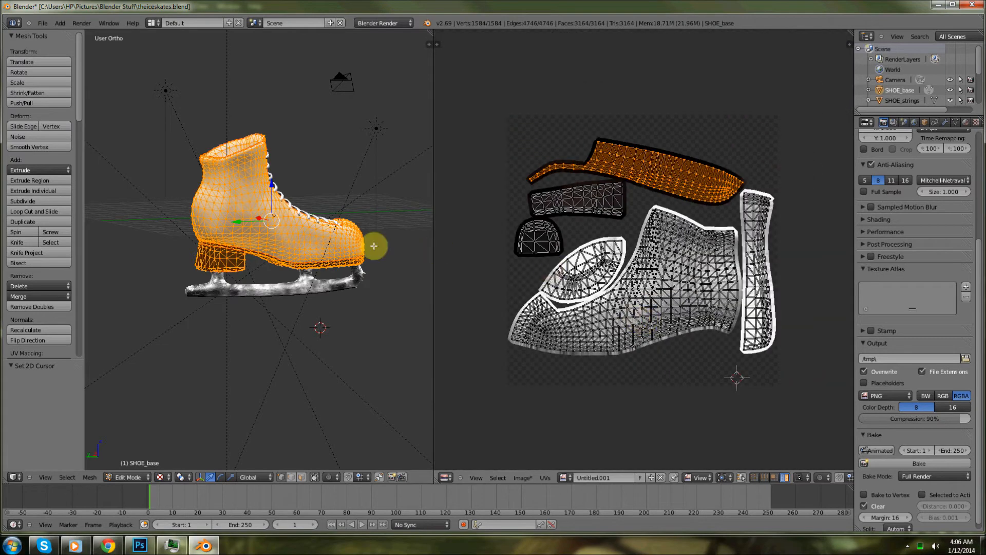
key(a)
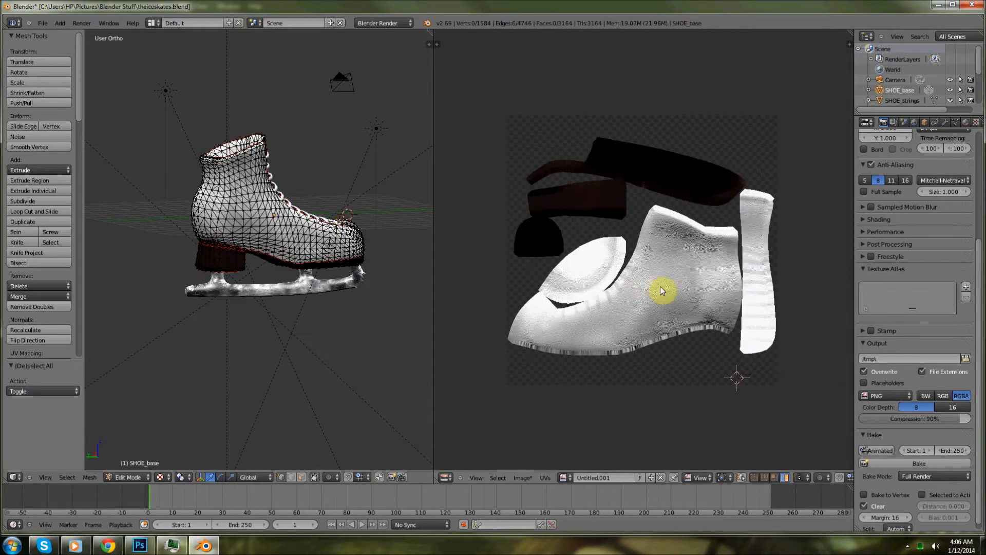
- Save the baked boot image to the Desktop in BMP format as shoebaseshadow.bmp
scroll(711, 348, up, 2)
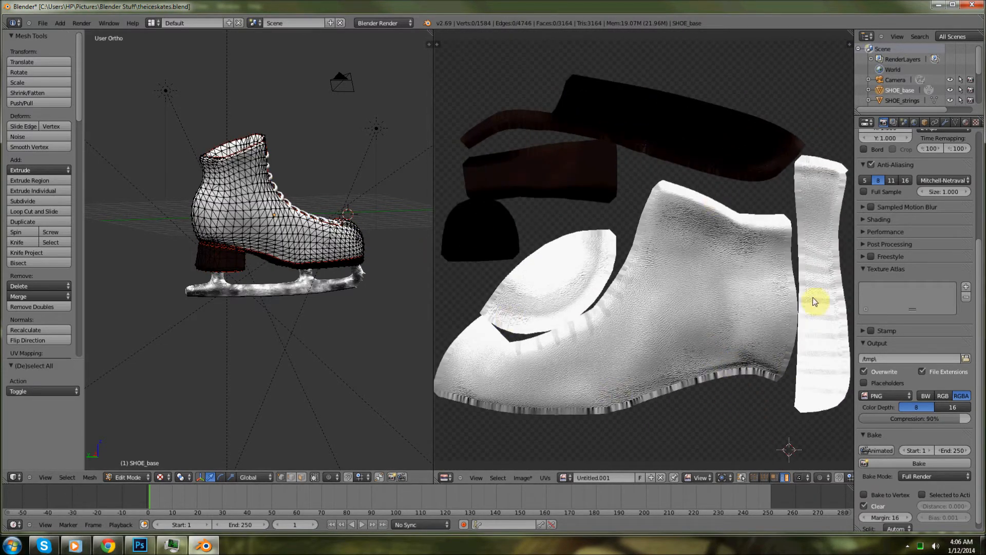
click(533, 478)
click(540, 416)
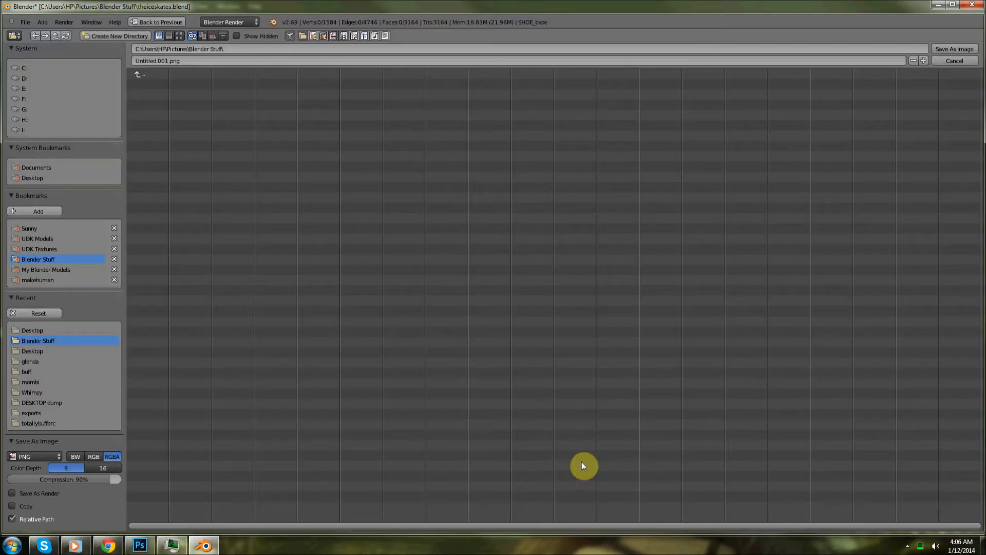
click(24, 178)
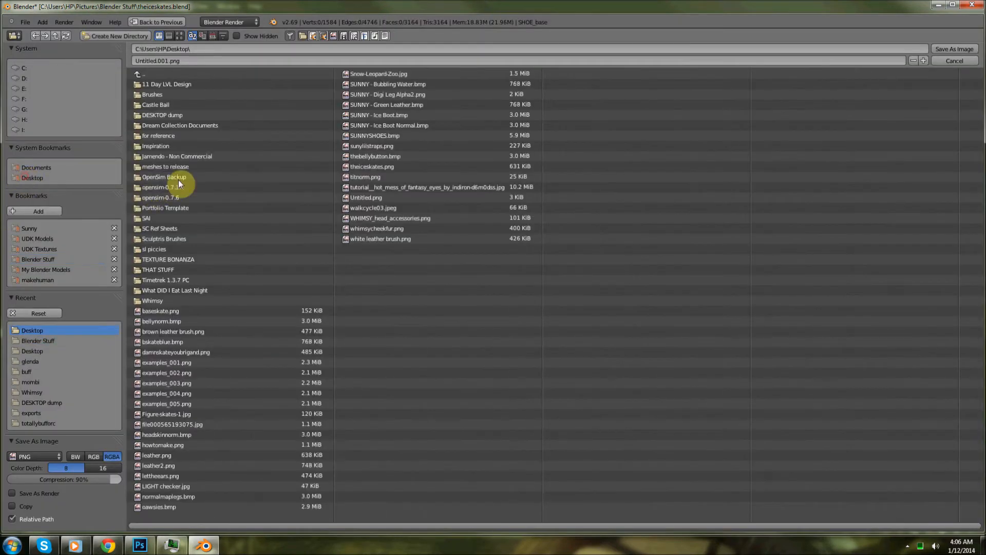
click(50, 455)
click(41, 379)
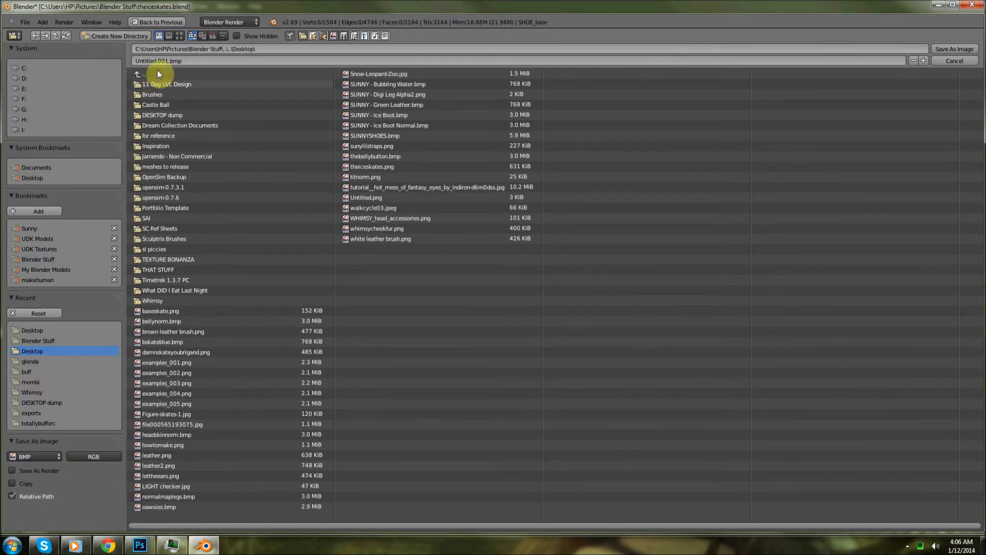
click(230, 61)
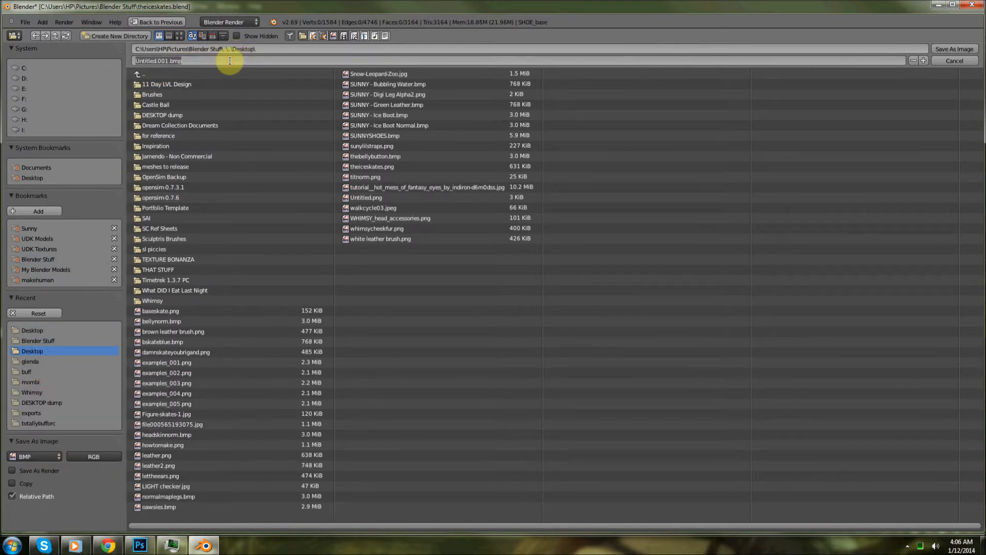
text(sho)
key(Return)
key(Return)
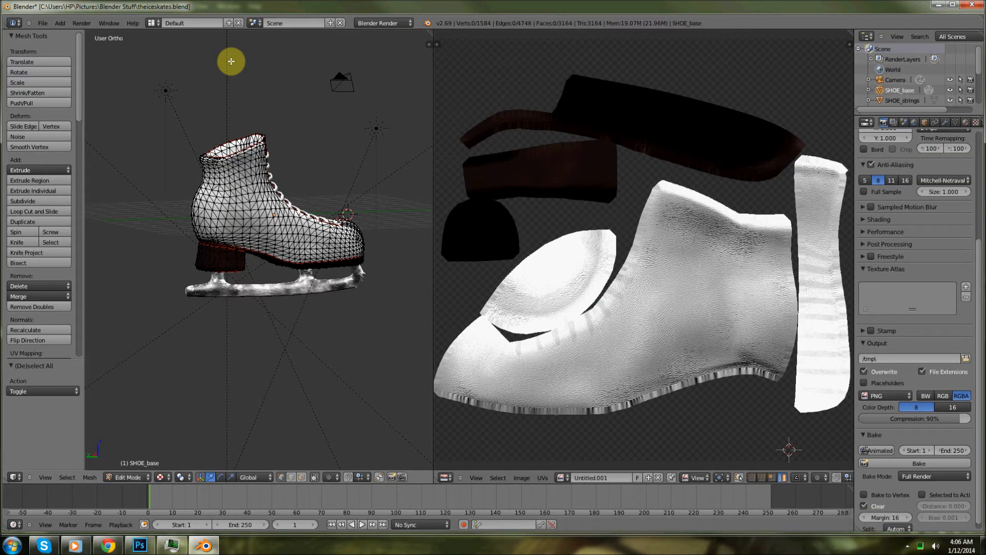
- Save the blend file and switch the boot from Edit Mode to Object Mode
click(43, 24)
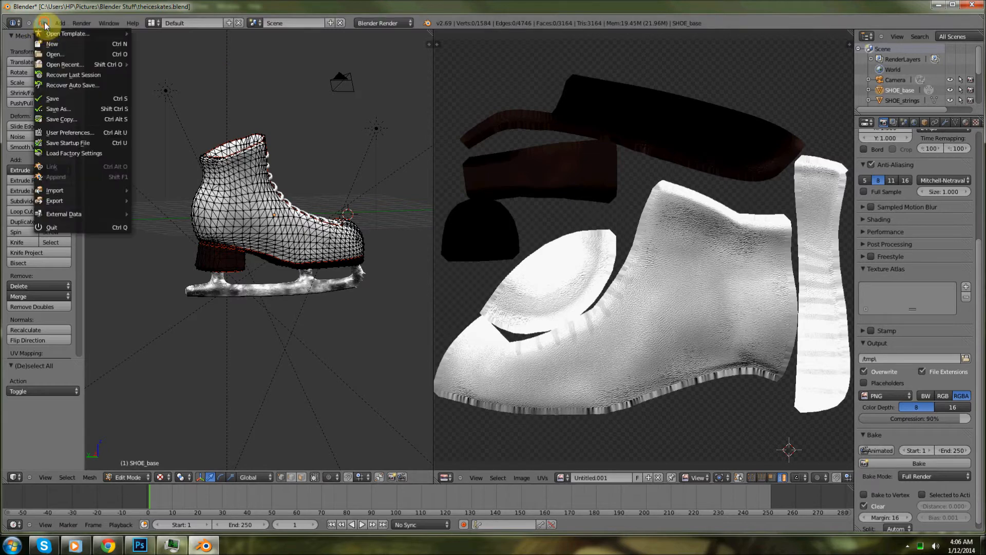
click(61, 98)
middle_drag(260, 264, 282, 320)
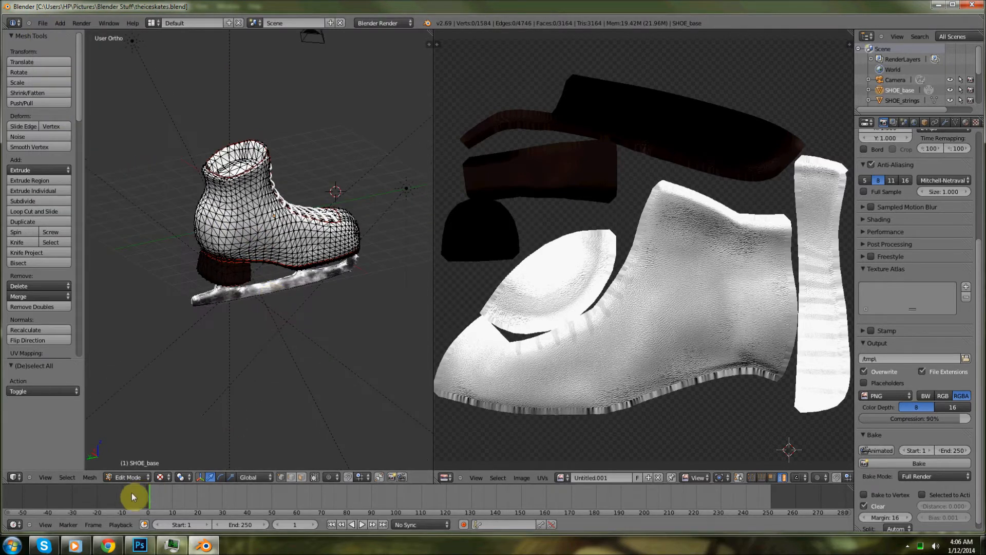
click(131, 477)
click(150, 434)
middle_drag(152, 436, 310, 267)
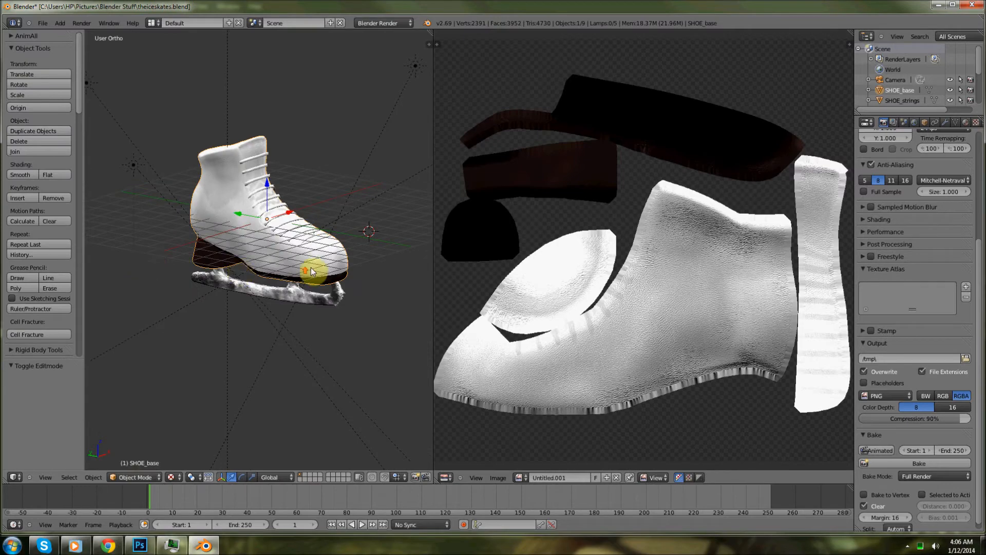
- Select the boot's laces and enter Edit Mode on them to show their UV layout
scroll(310, 267, up, 5)
scroll(310, 267, up, 2)
right_click(319, 156)
click(132, 477)
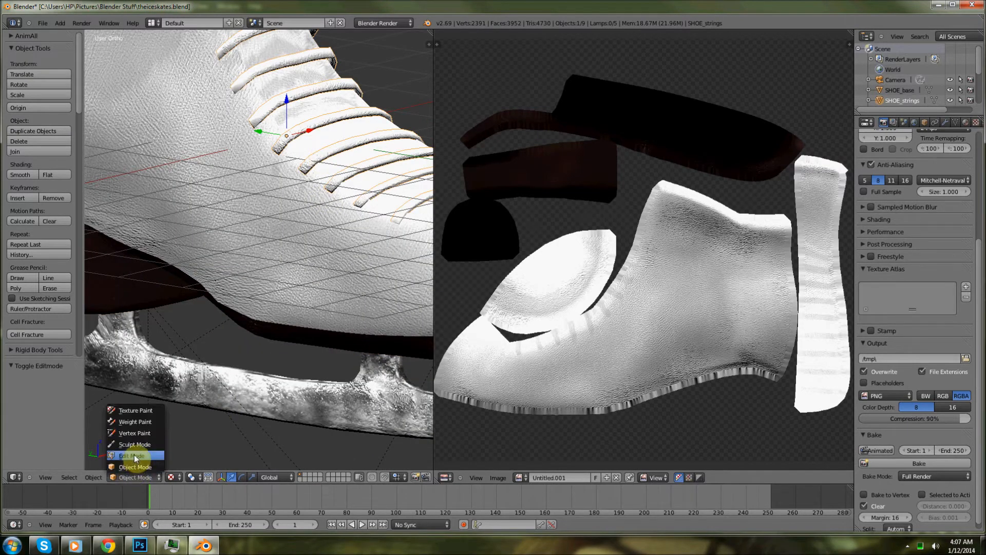
click(134, 455)
scroll(698, 451, up, 2)
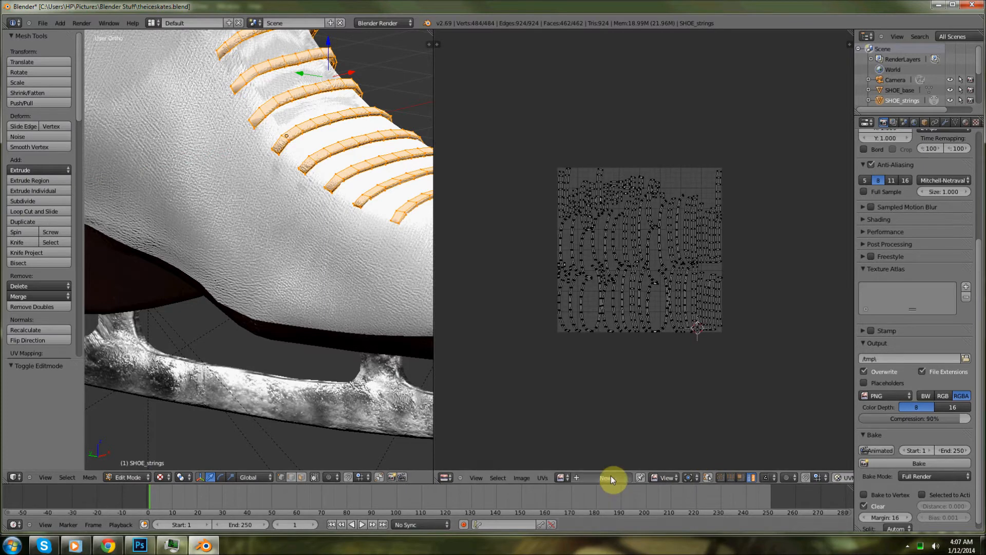
- Create a new blank black image of 512 × 512 pixels for the laces' UV layout
click(610, 477)
click(645, 442)
text(512)
click(639, 454)
text(512)
key(Return)
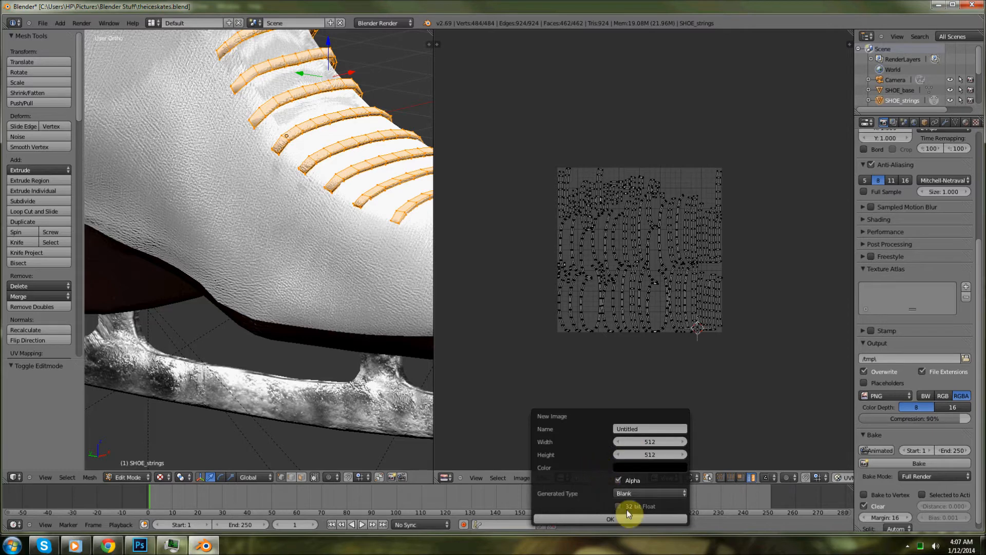
click(655, 467)
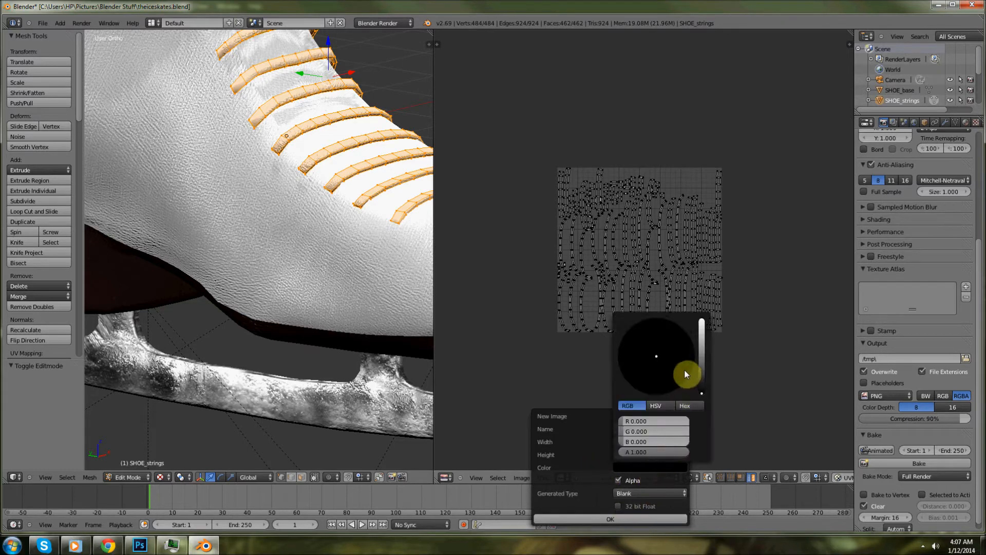
click(657, 467)
click(613, 522)
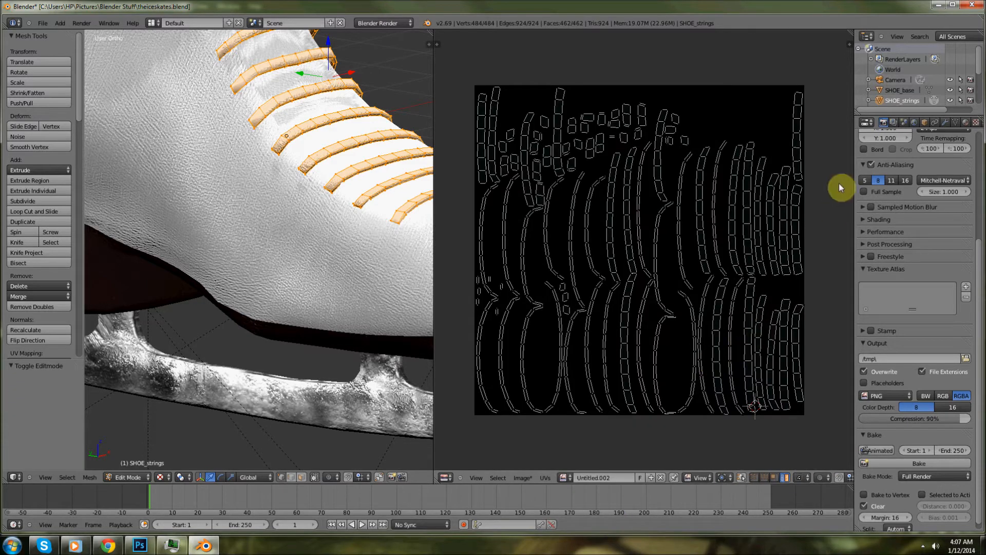
- Bake the laces' Full Render into the new image and deselect their whole mesh
scroll(921, 355, down, 1)
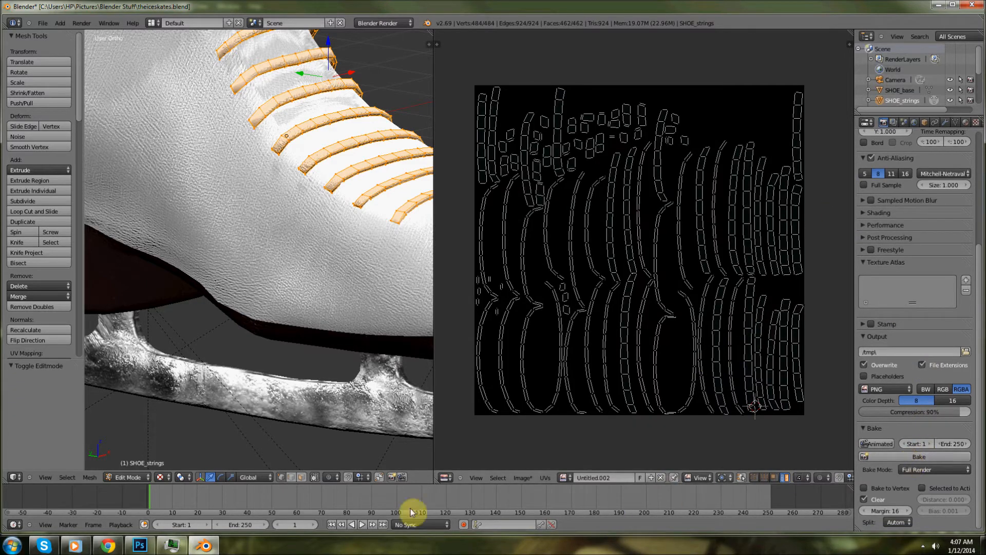
click(879, 458)
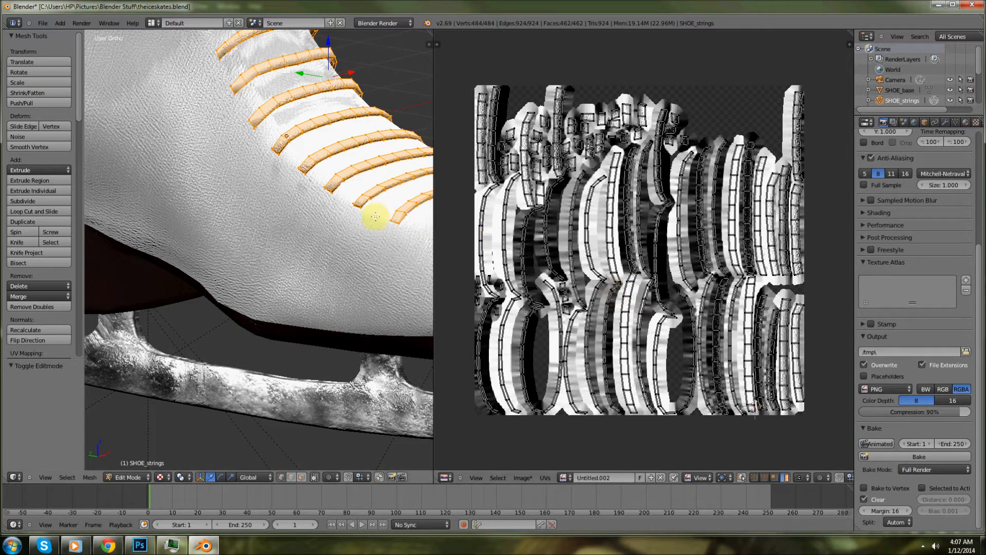
key(a)
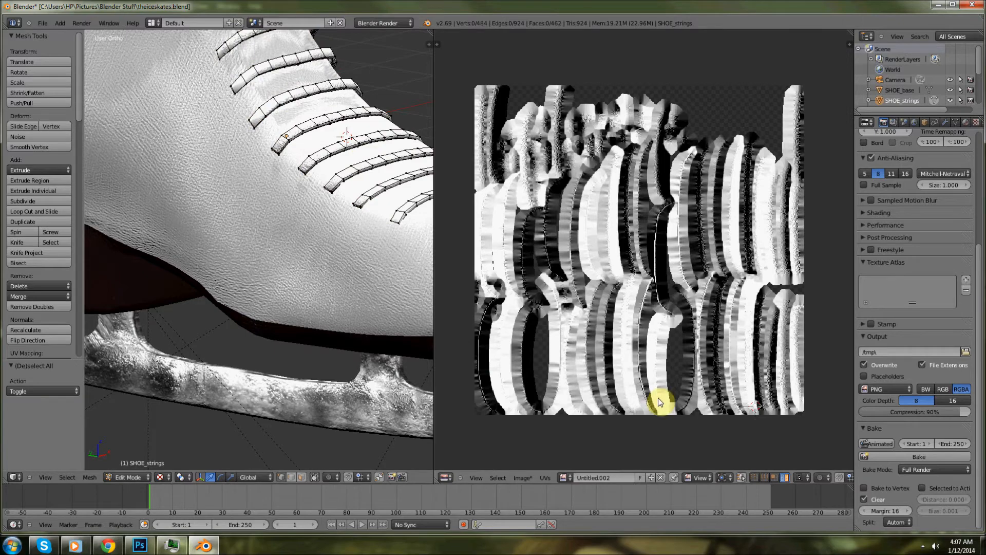
- Save the baked laces image to the Desktop in BMP format under a new name, and save the blend file
click(525, 477)
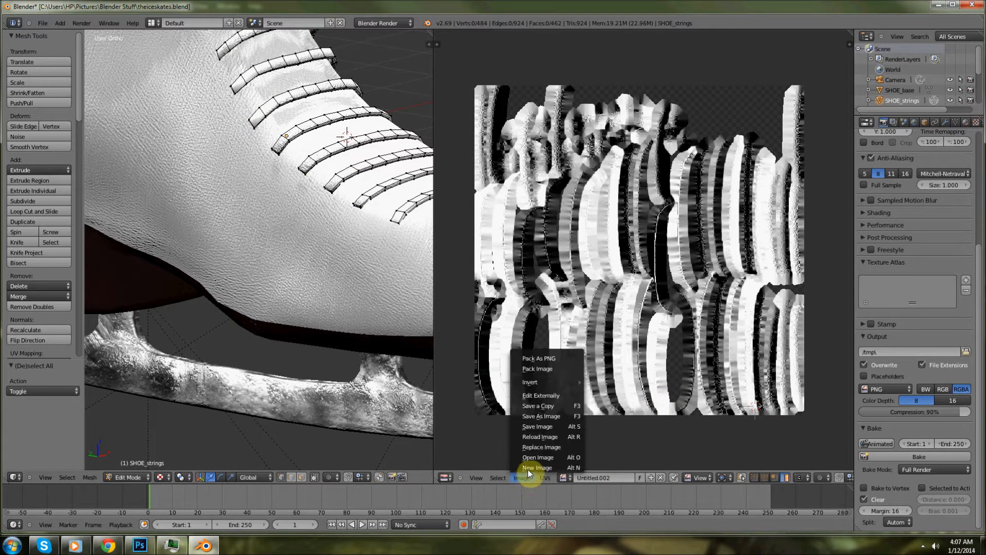
click(540, 415)
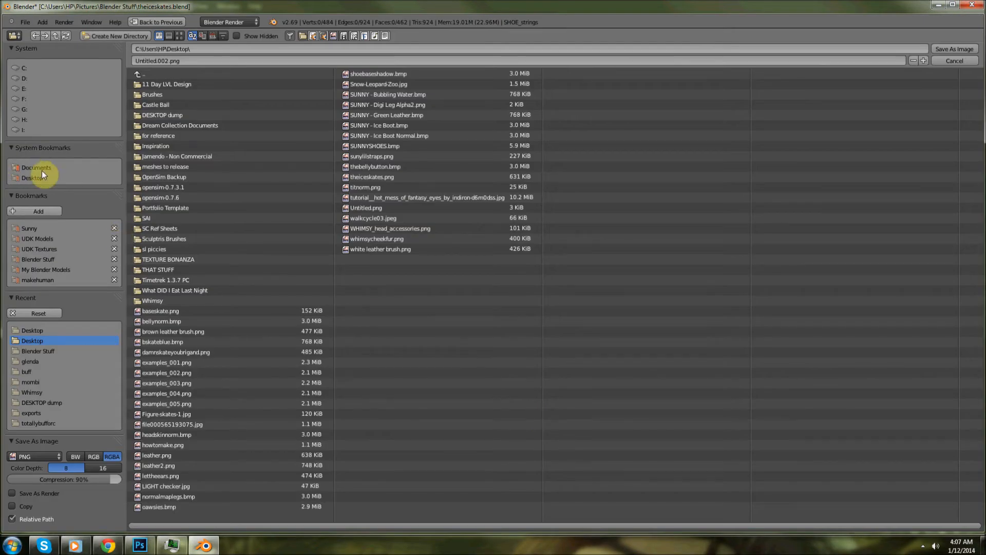
click(33, 458)
click(37, 380)
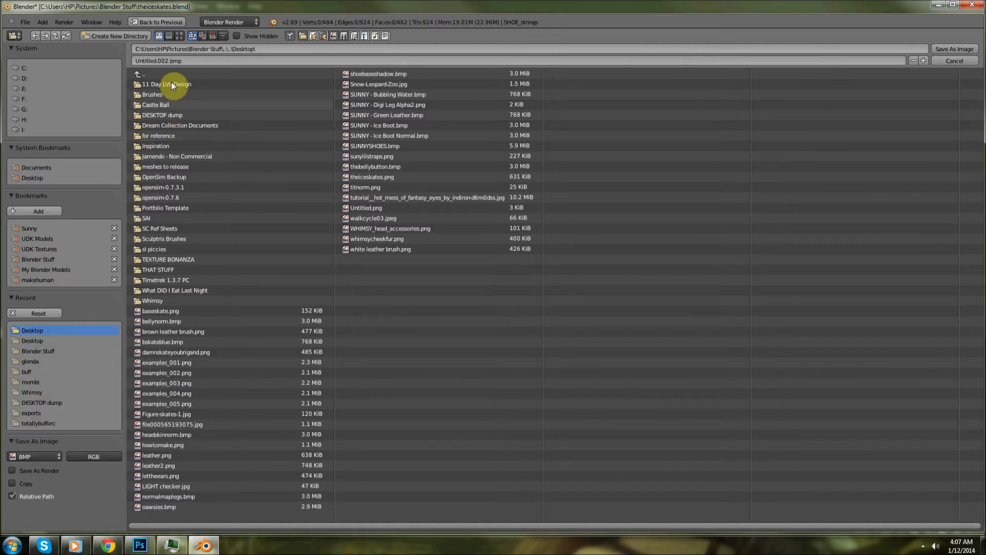
click(176, 60)
text(shad)
key(Return)
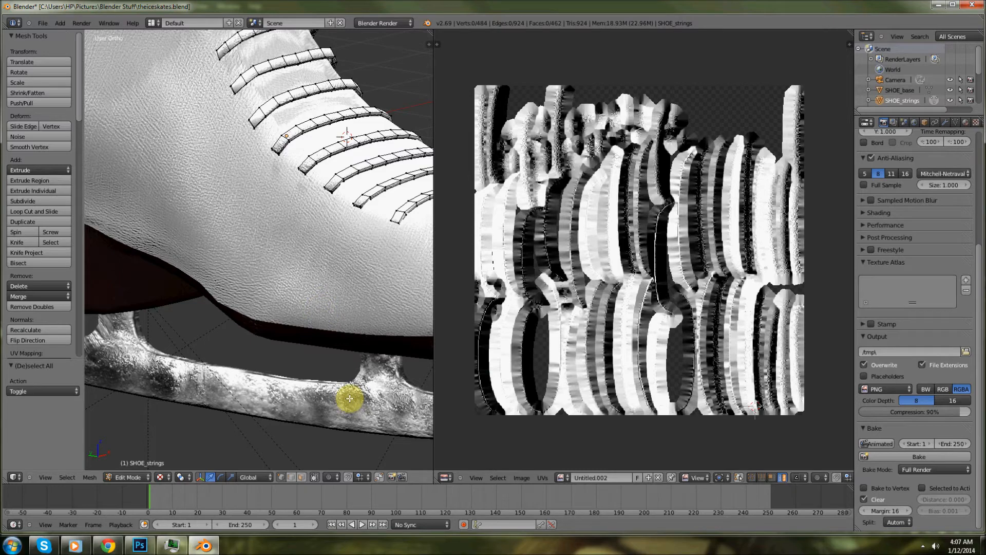
click(44, 24)
click(77, 99)
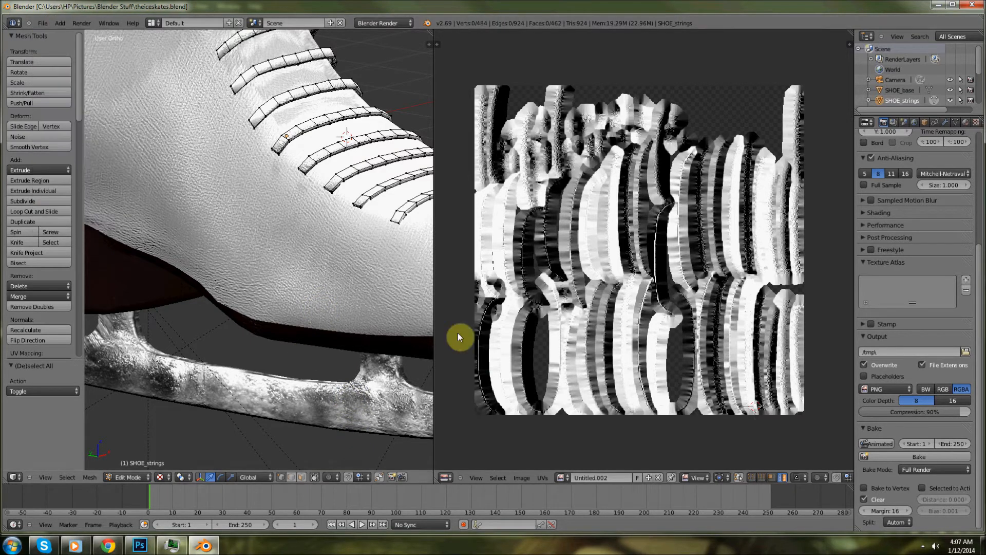
- Replace the image editor with a 3D View, return to Object Mode and select the skate blade
click(445, 478)
click(469, 466)
middle_drag(639, 348, 612, 453)
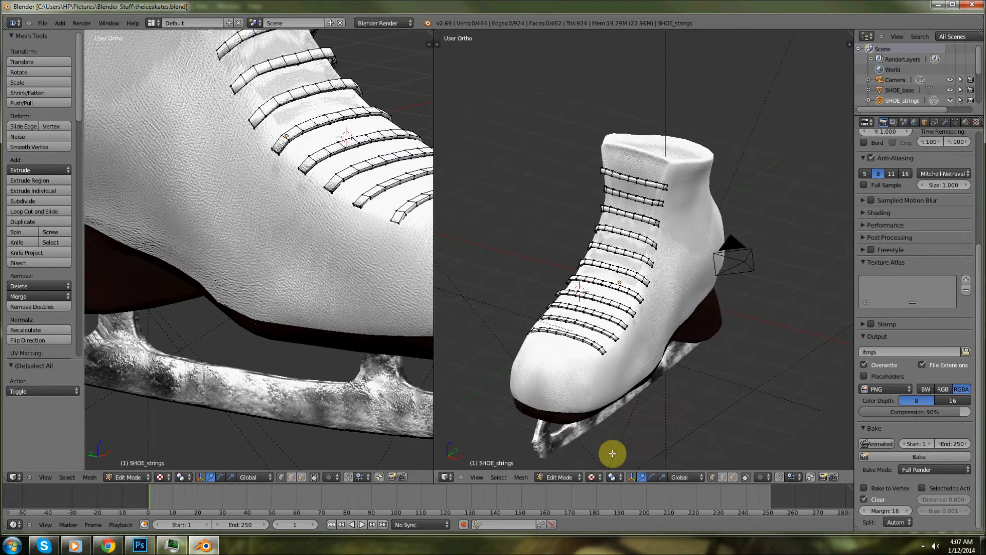
click(578, 476)
click(577, 466)
right_click(600, 430)
middle_drag(600, 430, 663, 362)
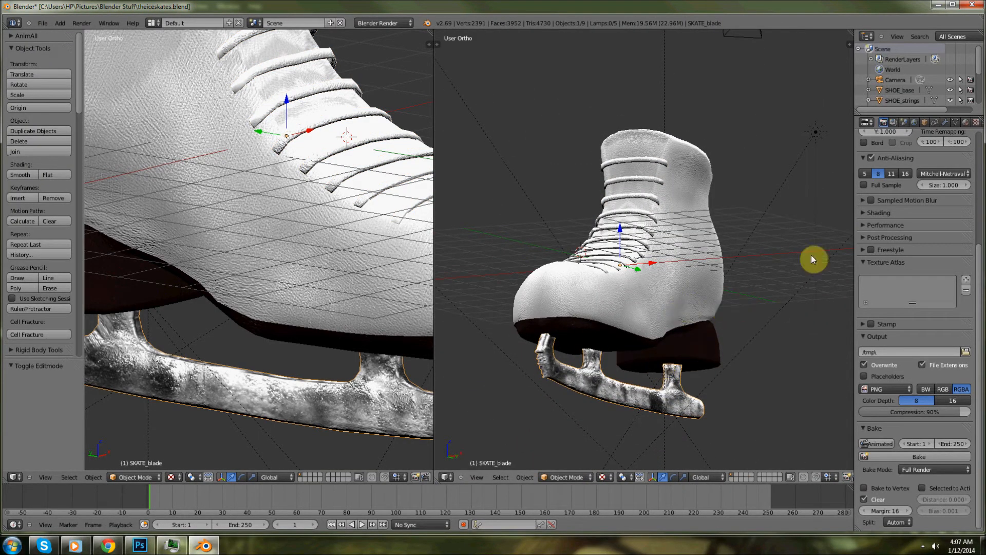
- Examine the blade's material settings, including Mirror, and its texture's influence settings
click(965, 122)
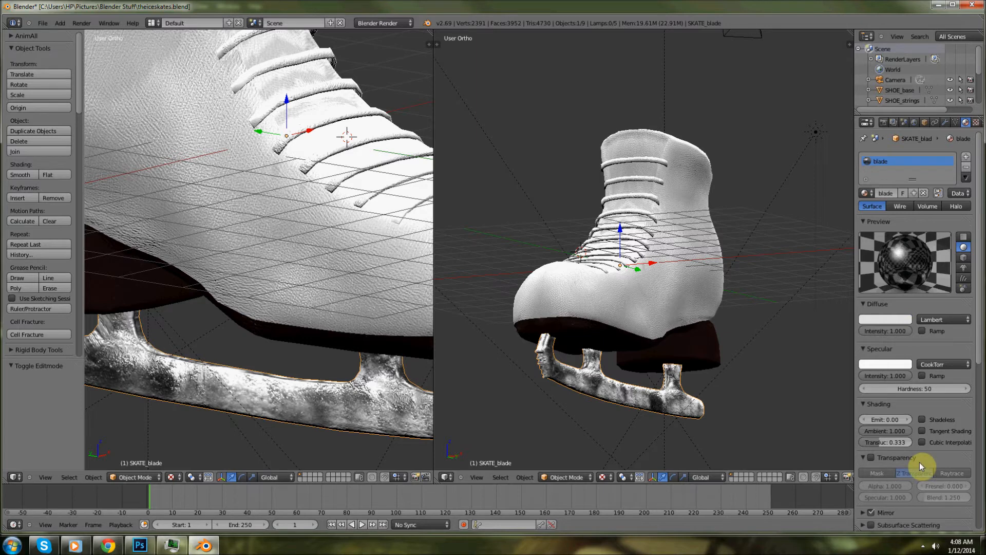
scroll(920, 462, down, 2)
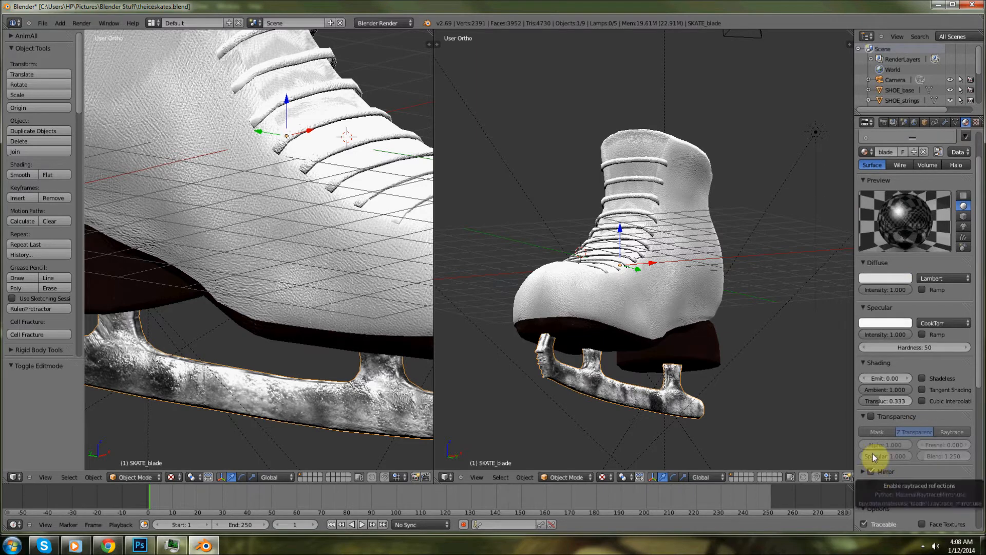
middle_drag(770, 389, 723, 337)
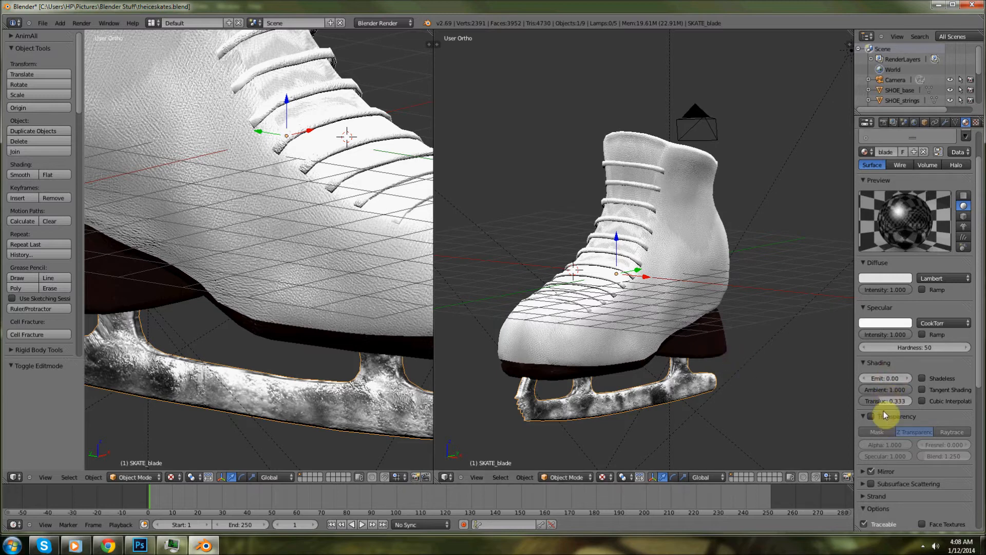
click(976, 122)
scroll(896, 438, down, 10)
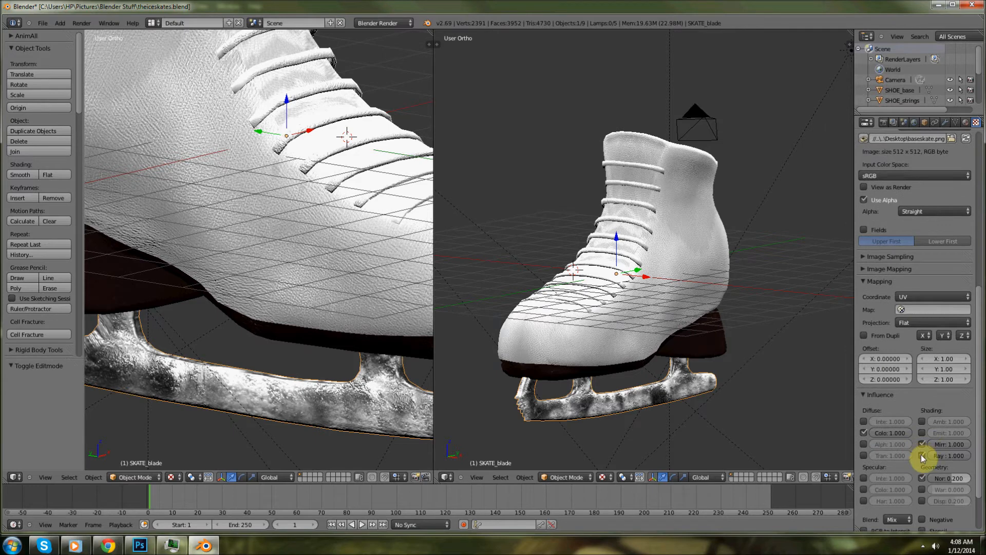
scroll(921, 458, up, 12)
right_click(925, 550)
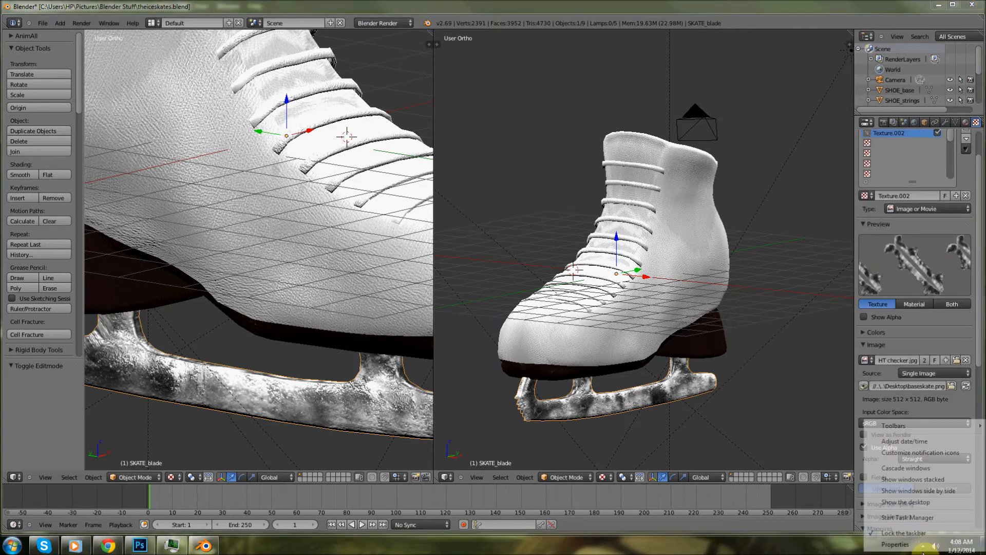
click(828, 547)
click(923, 546)
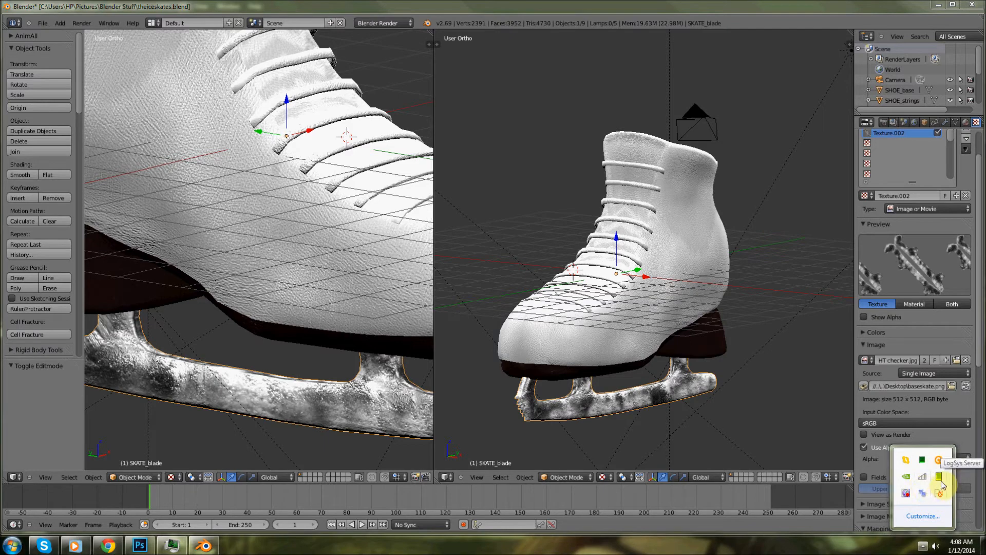
right_click(905, 495)
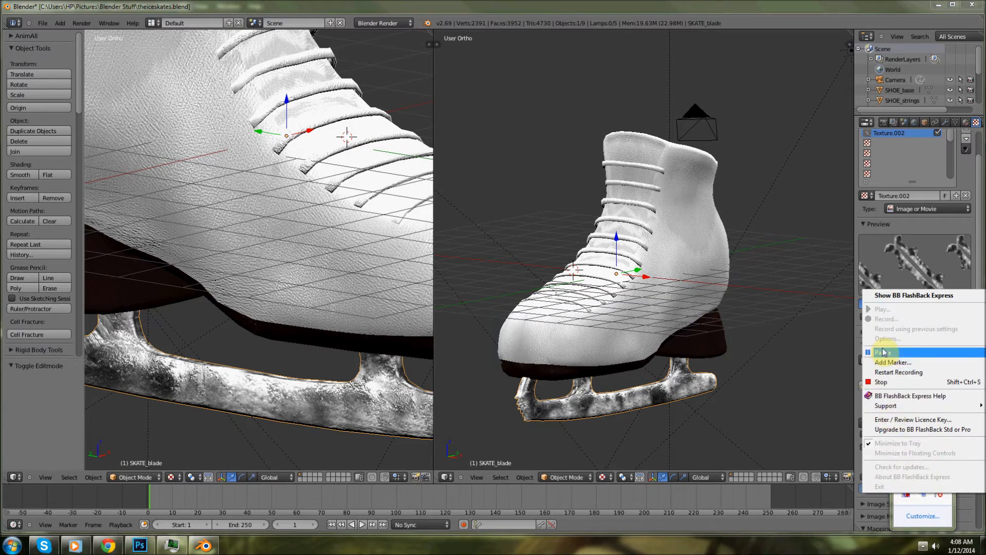
click(886, 349)
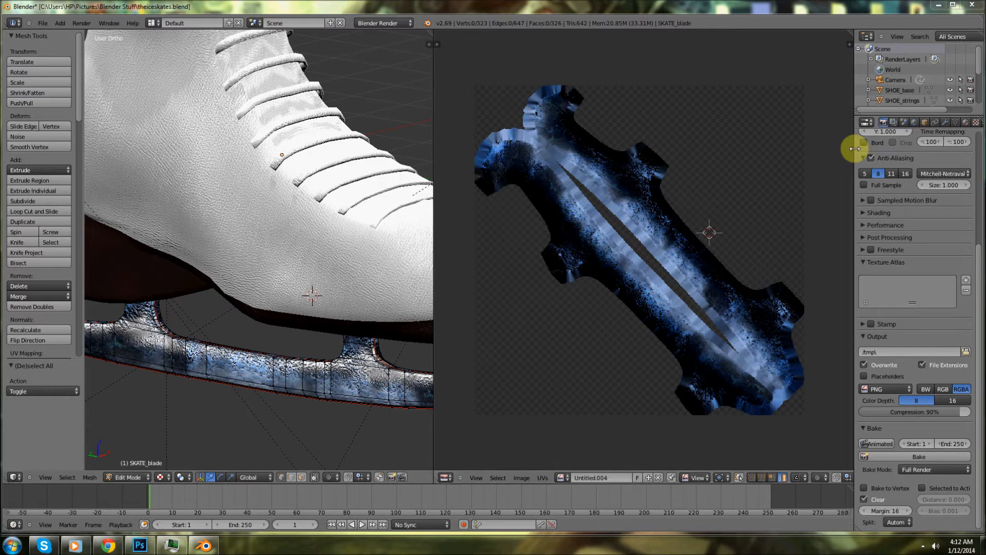
- Save the blend file and remove Texture.002 from the blade material's first texture slot
click(975, 122)
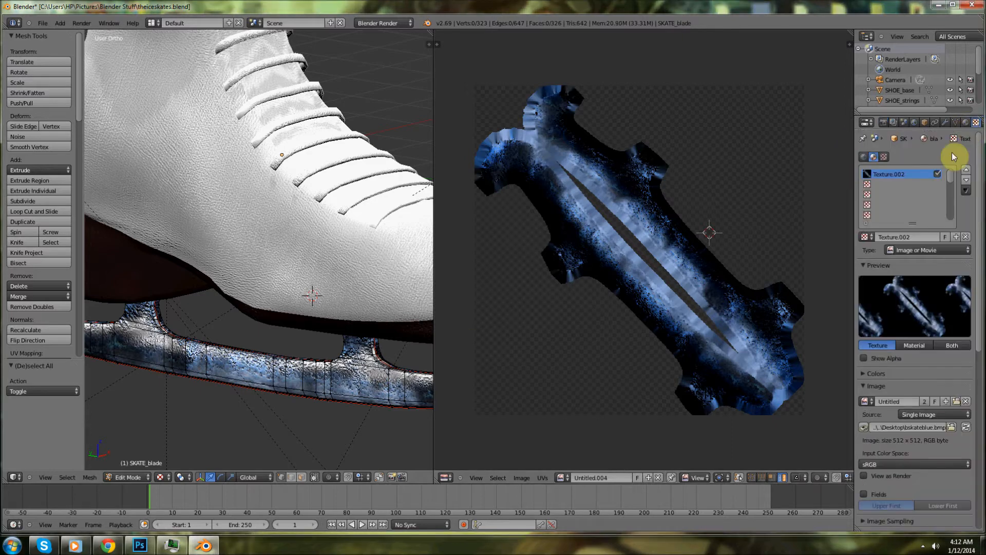
click(36, 22)
click(123, 96)
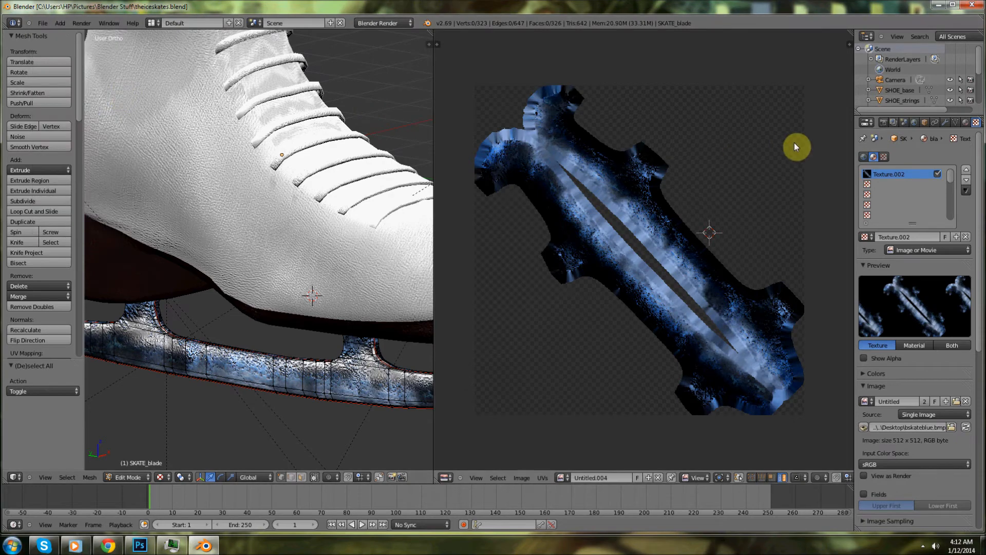
click(966, 236)
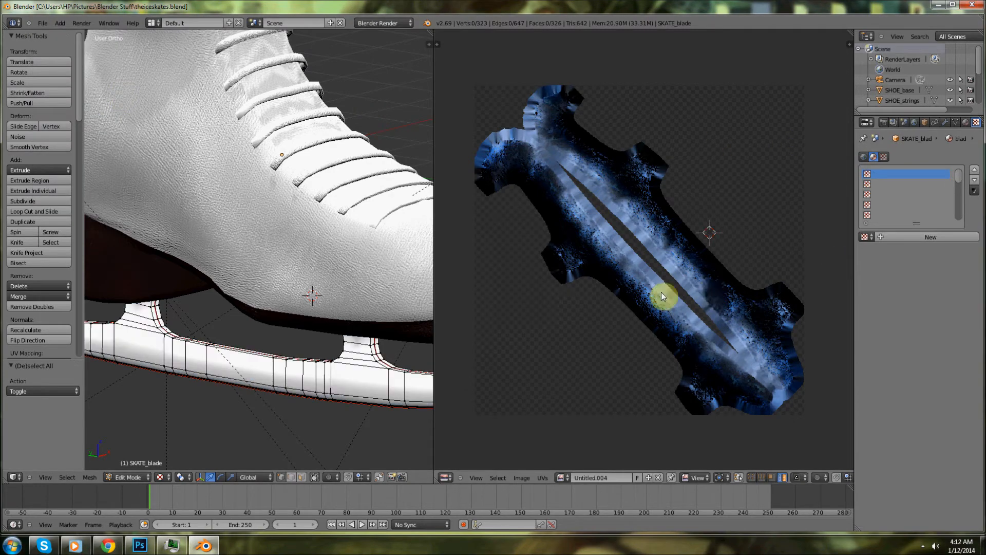
- Darken the blade material's diffuse color to dark grey and dim its specular color slightly to an off-white
click(964, 122)
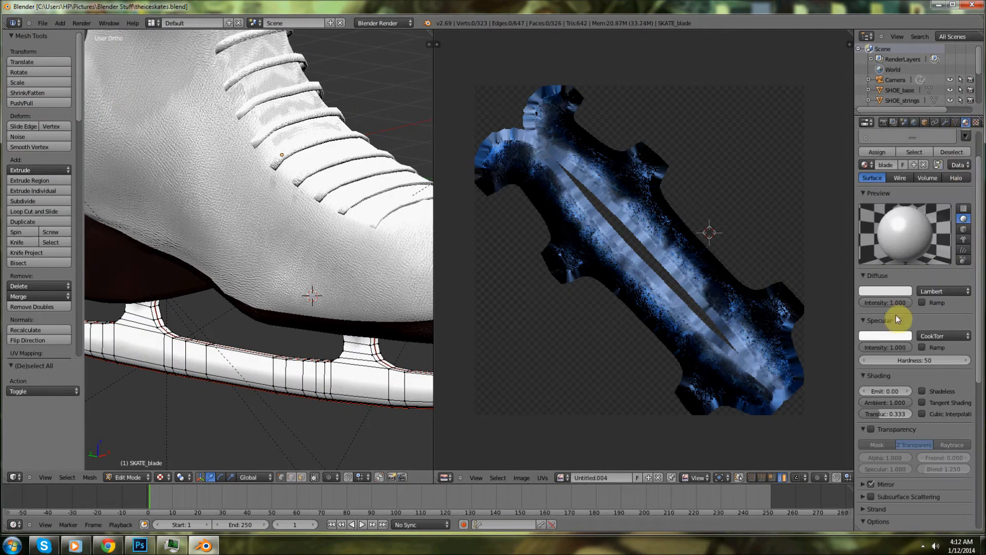
click(891, 292)
drag(906, 202, 904, 221)
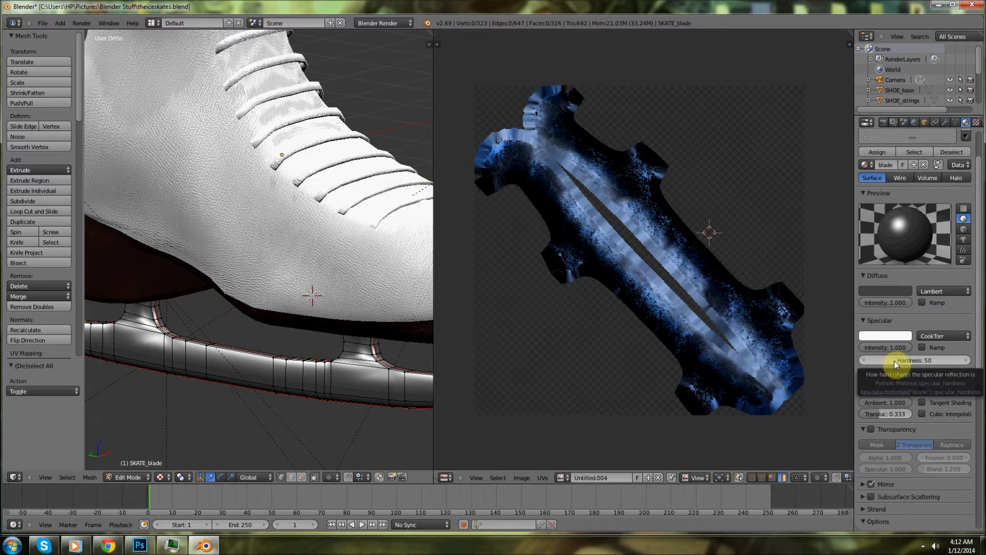
click(884, 335)
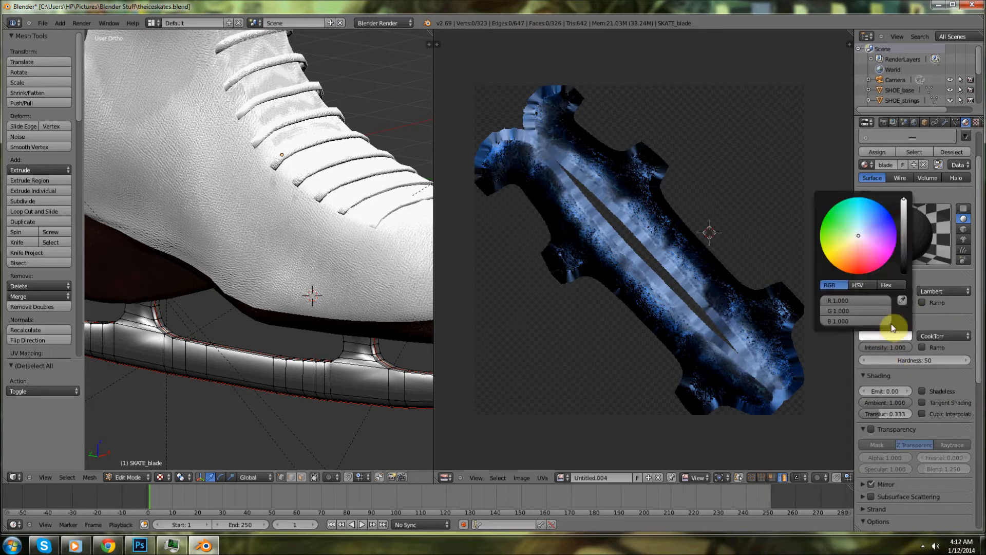
click(907, 208)
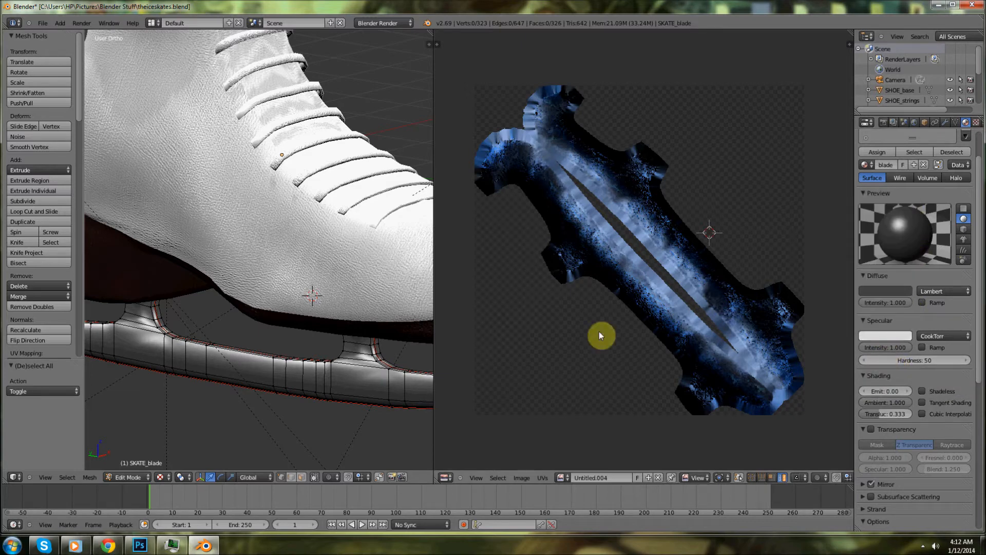
- Try Z Transparency with different alpha values on the blade material, and turn transparency off again
scroll(296, 349, down, 3)
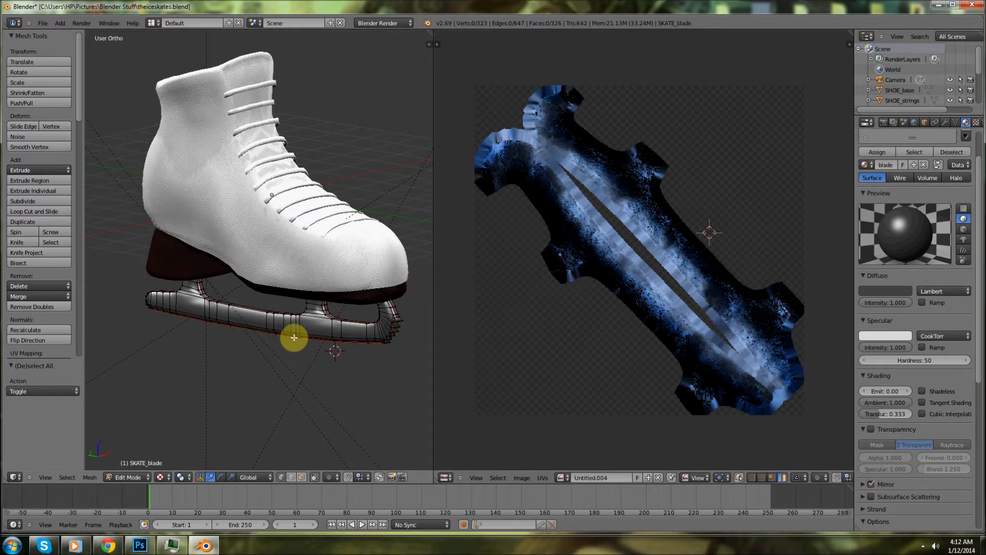
scroll(919, 395, down, 2)
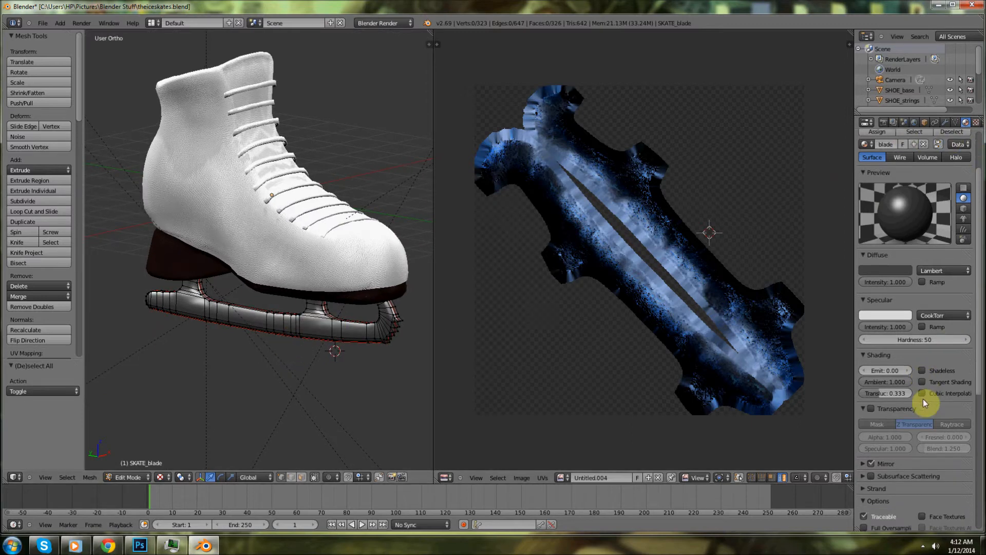
click(870, 389)
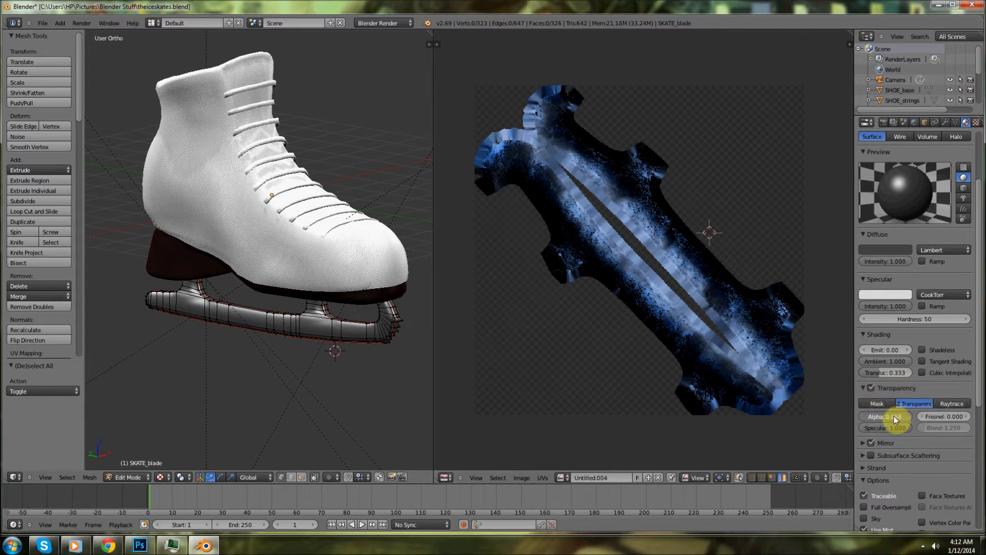
drag(886, 416, 897, 415)
drag(896, 415, 935, 419)
click(871, 389)
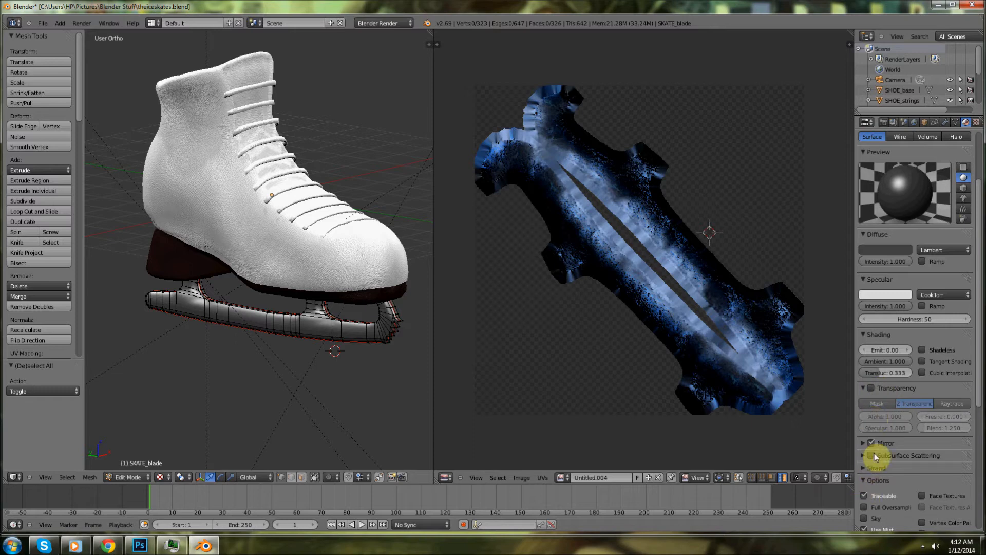
- Enable Subsurface Scattering on the blade material and look through its texture slots and Strand settings
click(975, 122)
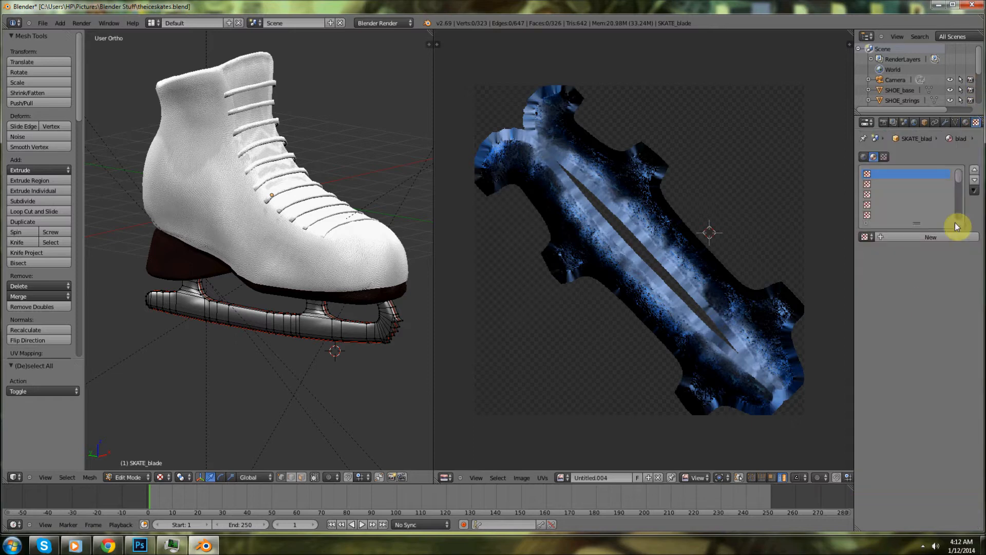
click(966, 123)
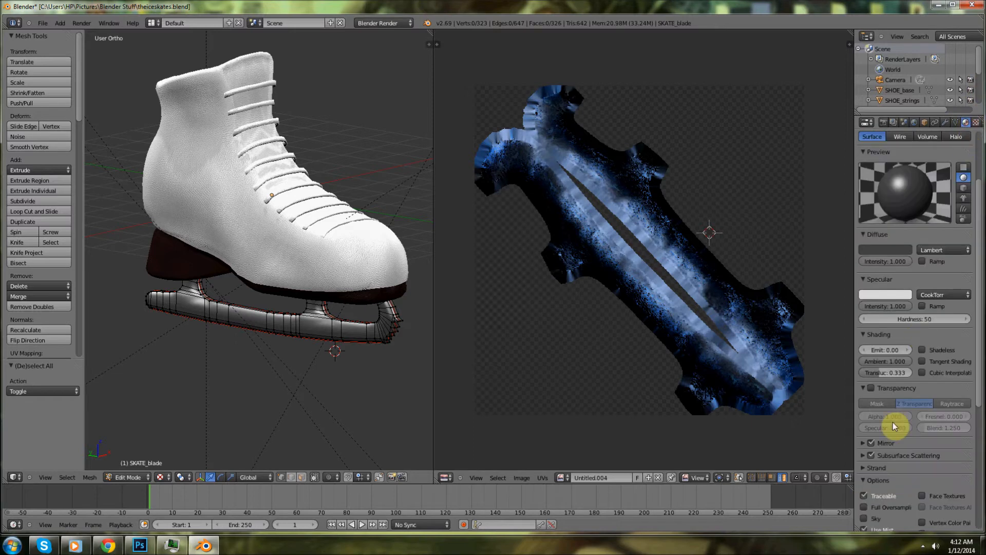
scroll(893, 423, down, 5)
click(865, 365)
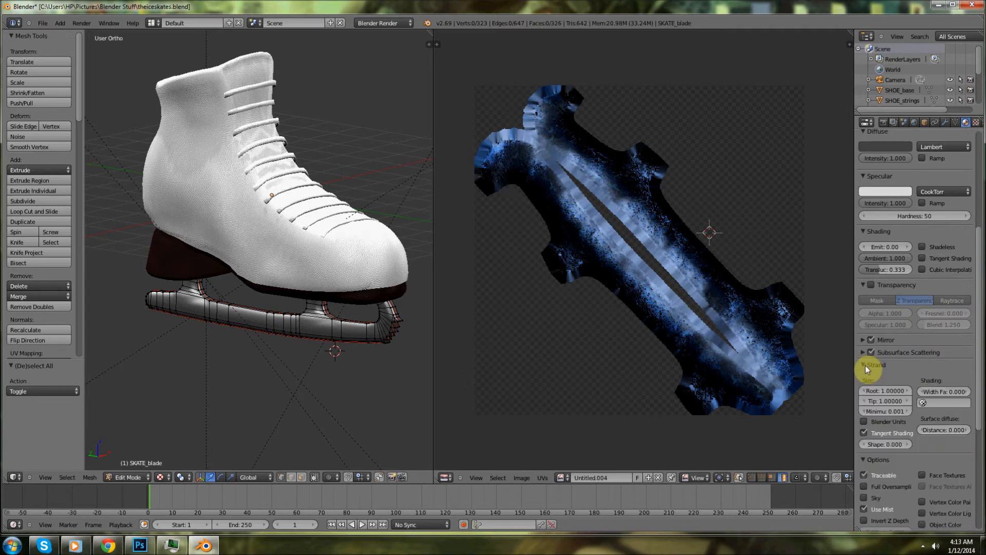
scroll(935, 257, up, 5)
- Try the Minnaert and Fresnel diffuse shader models on the blade material, and return to Lambert
click(941, 251)
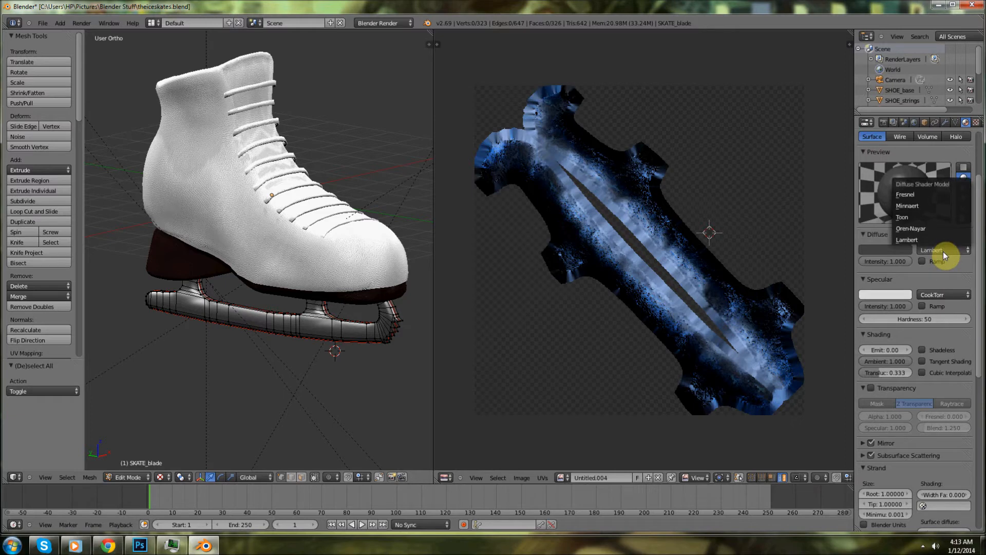
click(918, 206)
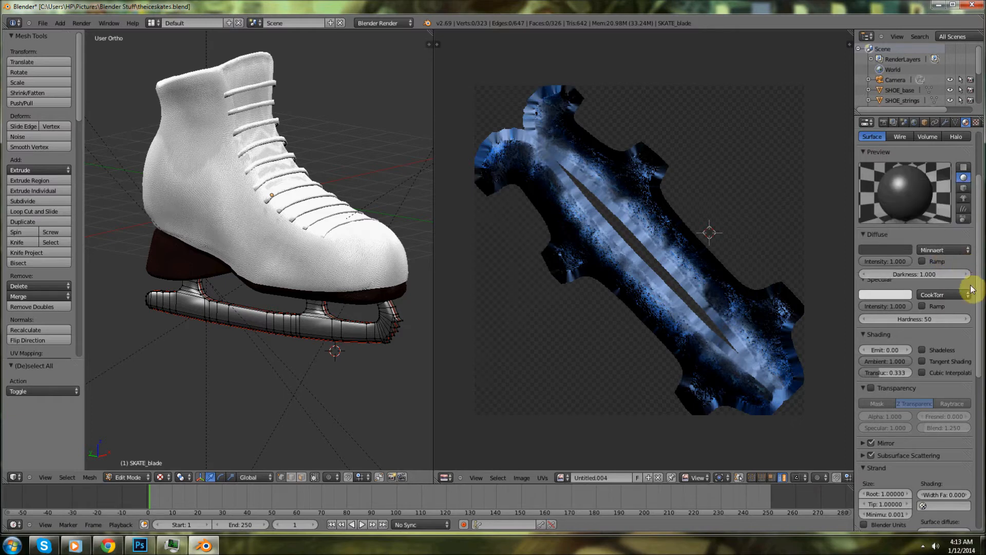
click(944, 249)
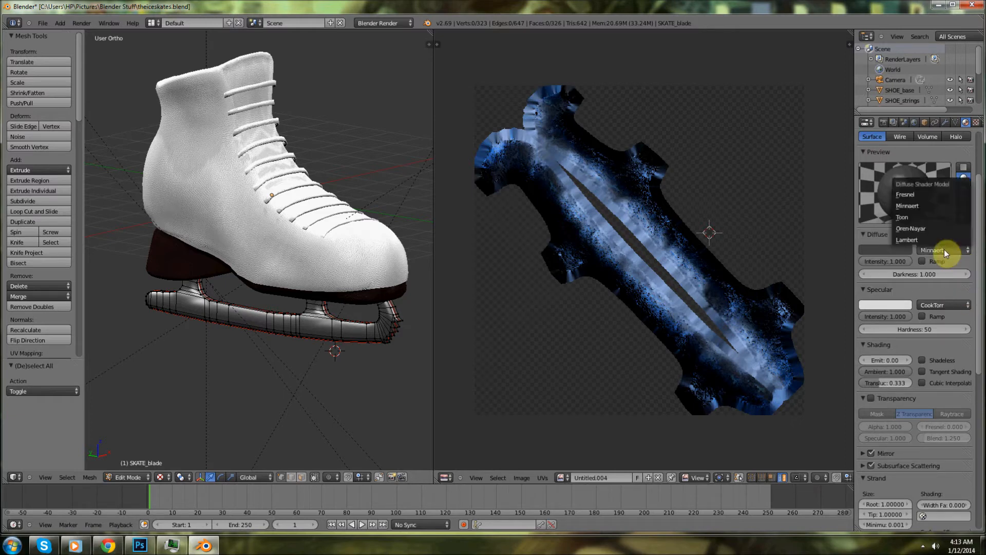
click(929, 195)
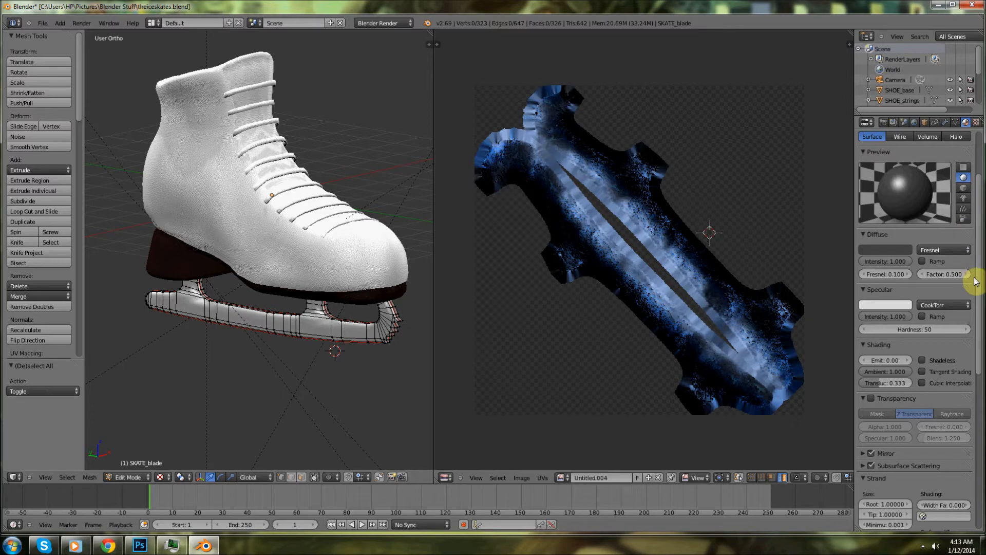
click(942, 250)
click(924, 239)
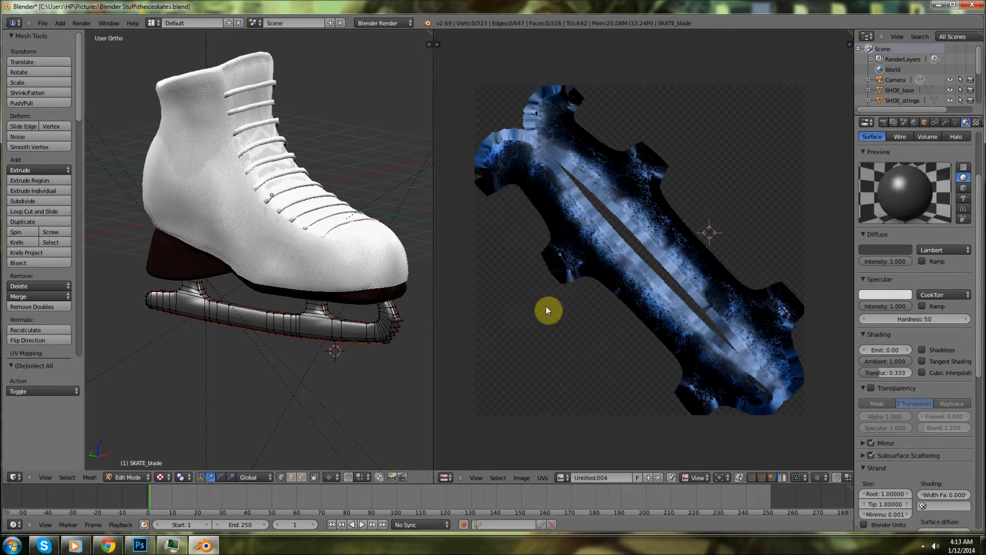
- Select the whole blade mesh, bake its Full Render into the Untitled.004 image, and deselect the UVs
middle_drag(302, 339, 324, 317)
scroll(334, 398, up, 5)
middle_drag(334, 392, 286, 380)
middle_drag(329, 392, 331, 392)
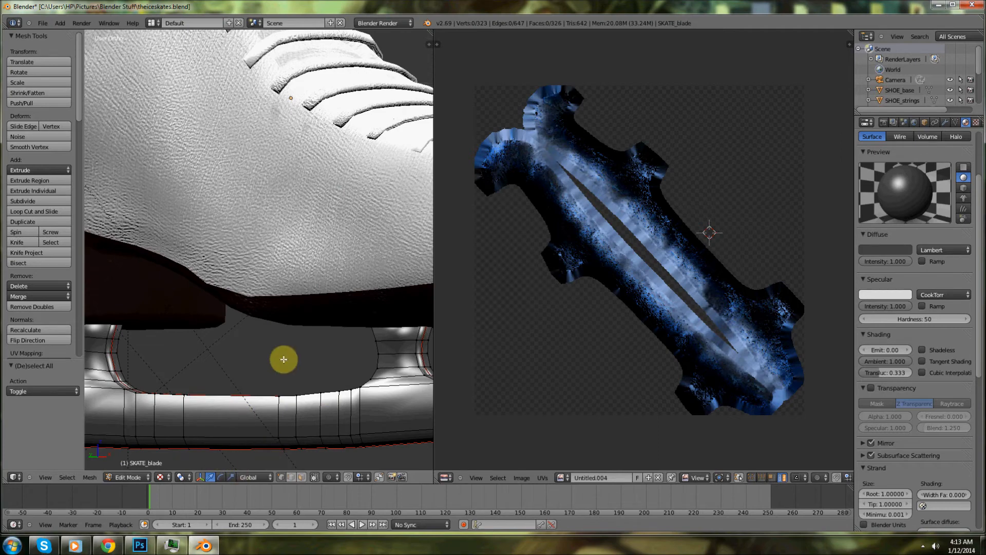
key(a)
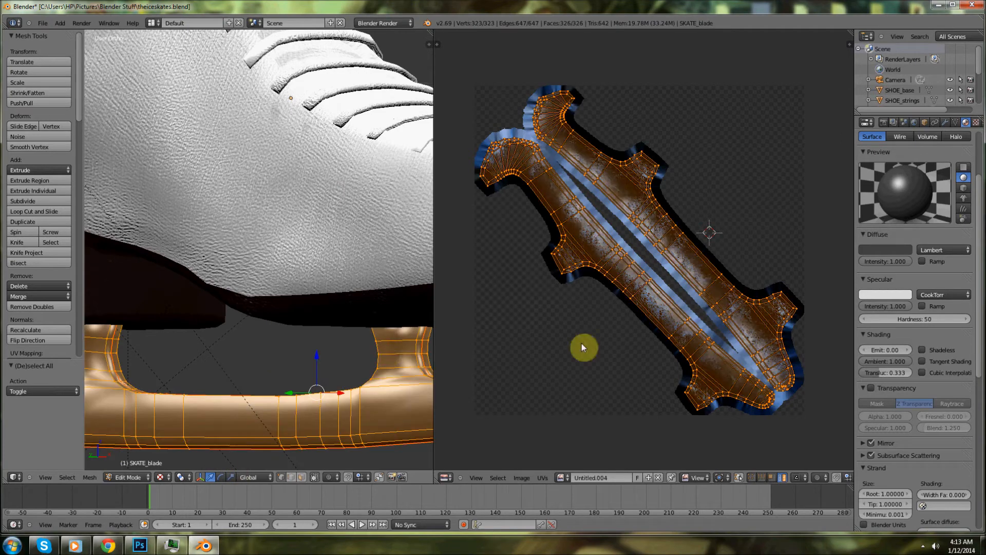
click(885, 122)
click(903, 457)
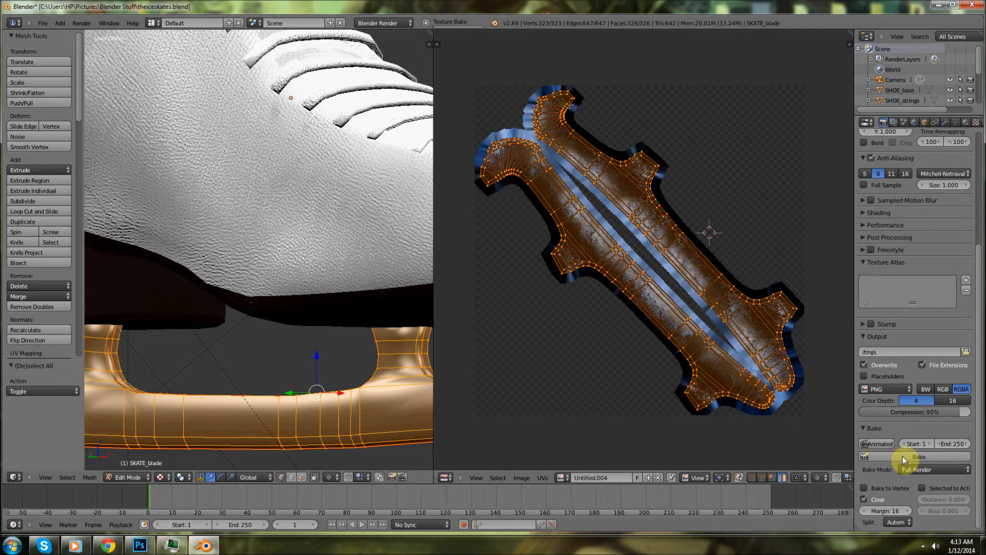
click(763, 293)
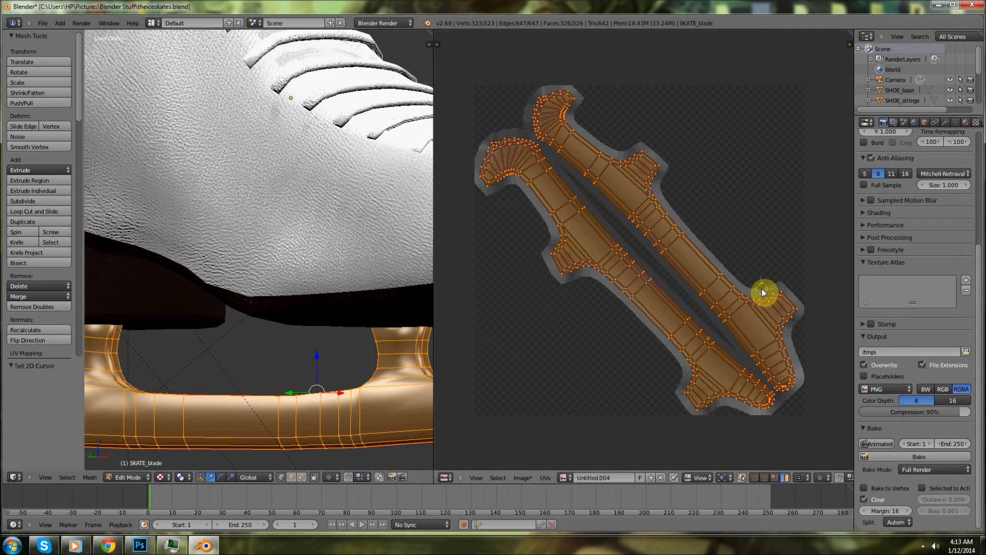
key(a)
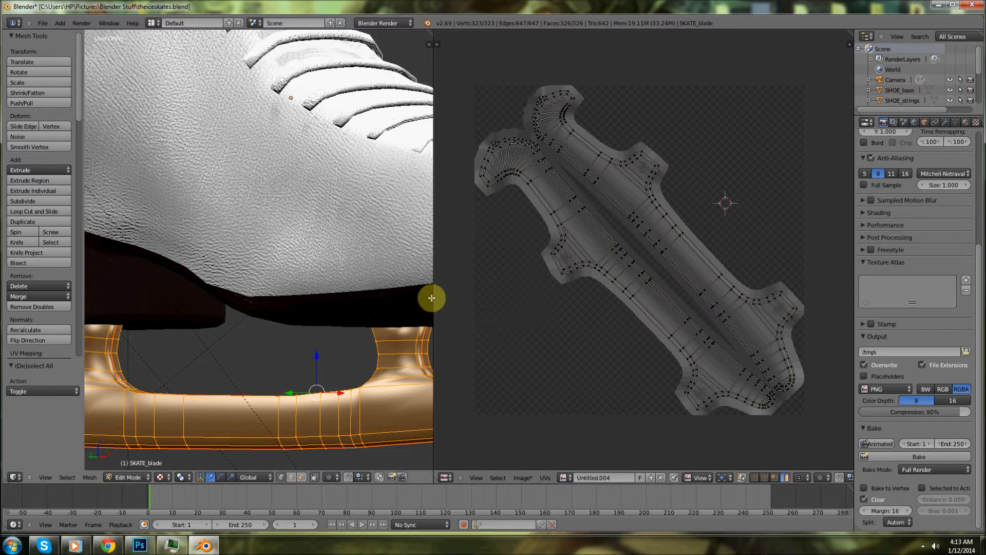
- Save the baked blade image to the Desktop as baseskate.bmp, and save the blend file
scroll(405, 295, down, 5)
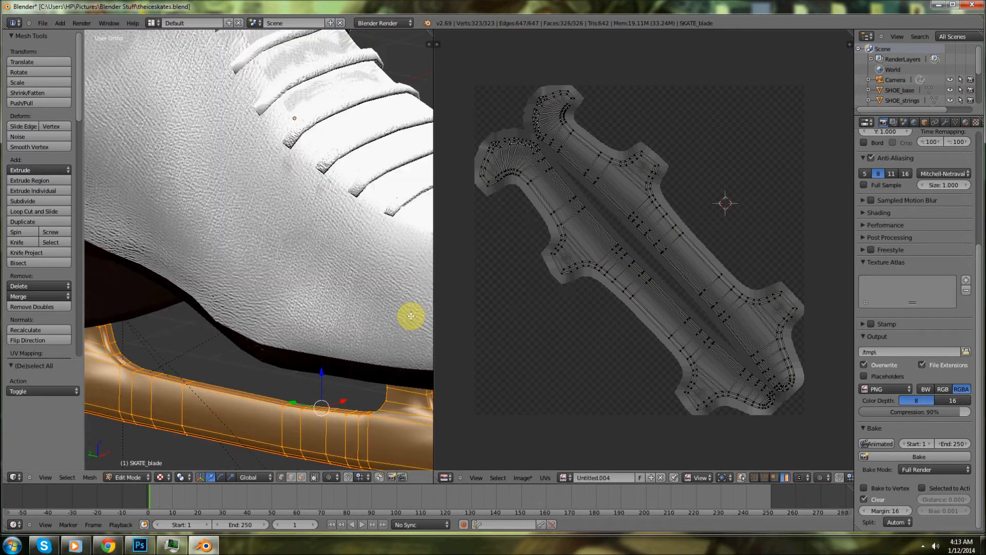
click(529, 477)
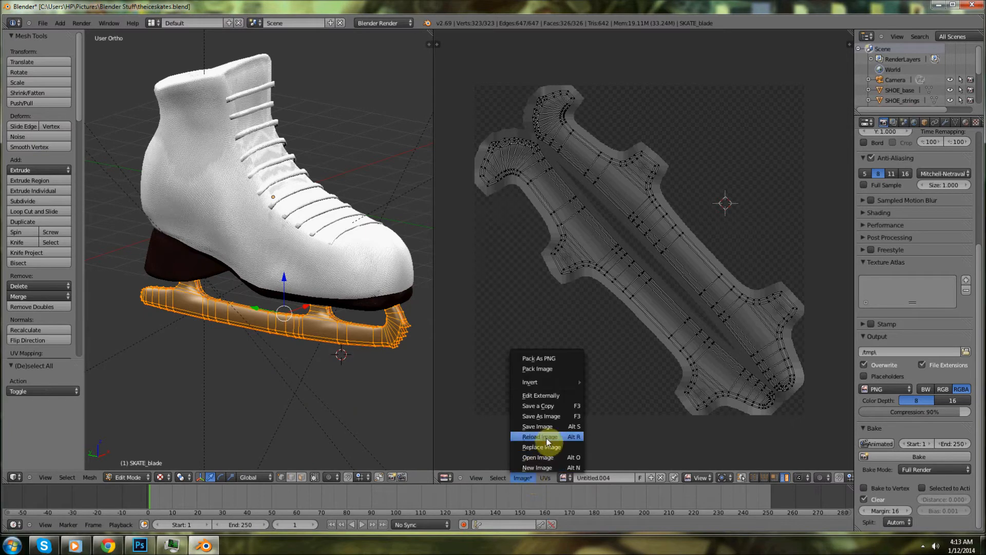
click(544, 416)
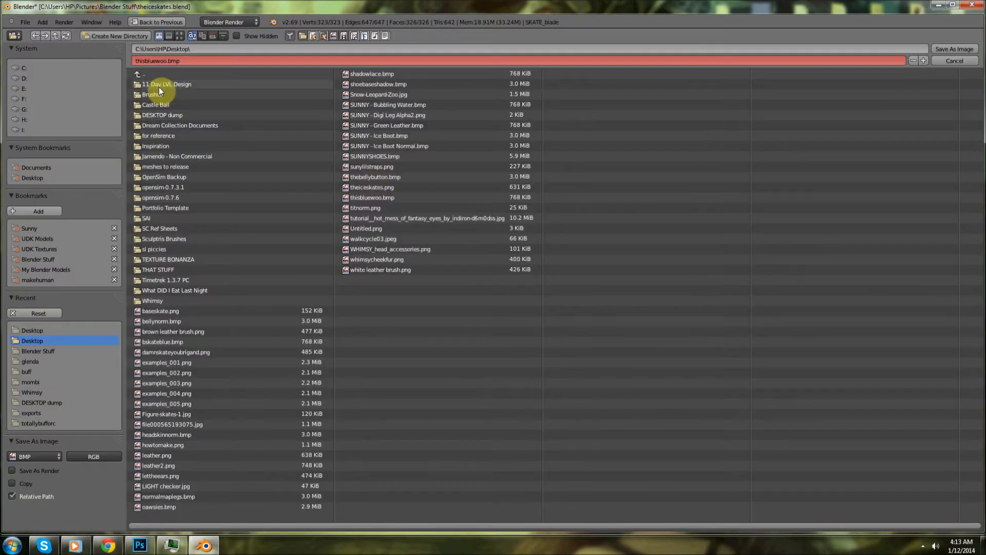
click(212, 60)
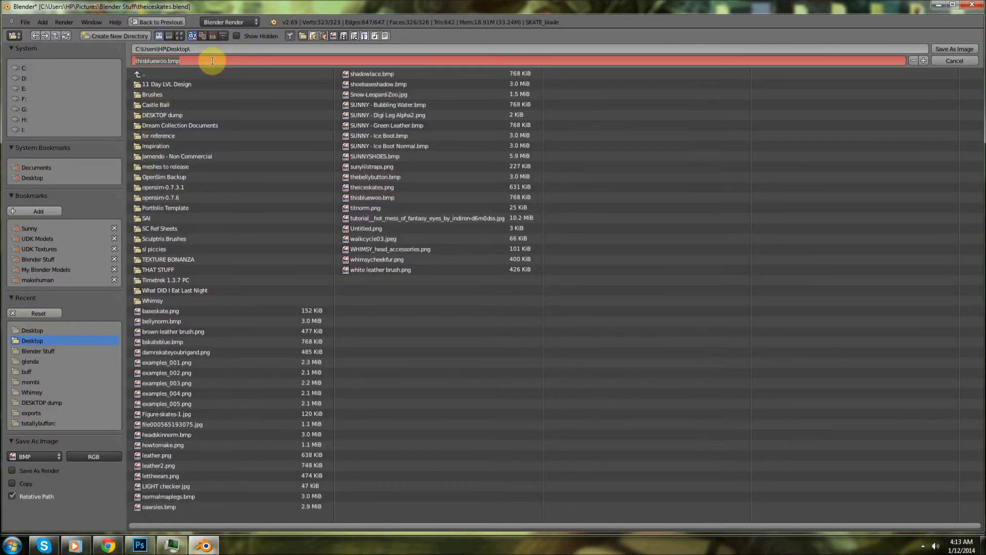
key(Return)
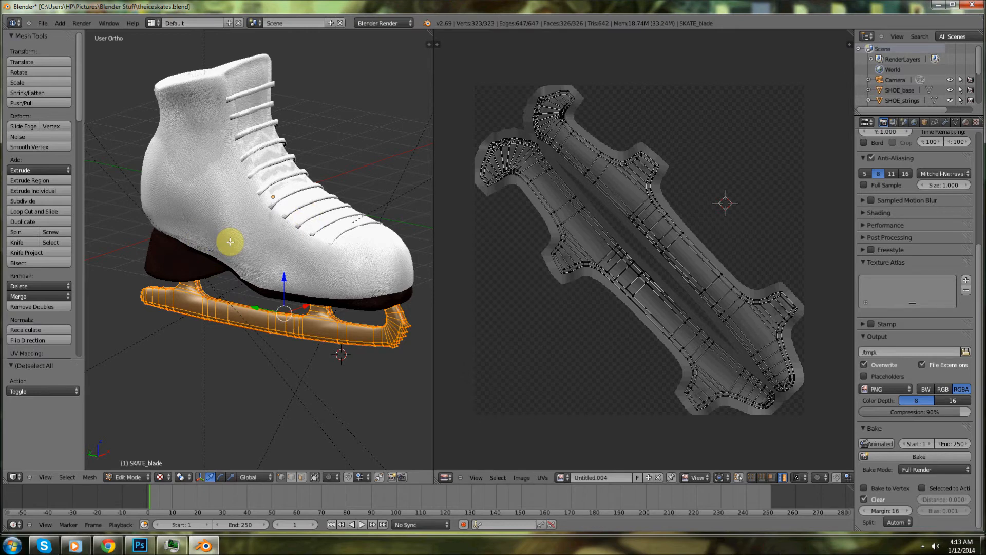
middle_drag(229, 242, 411, 231)
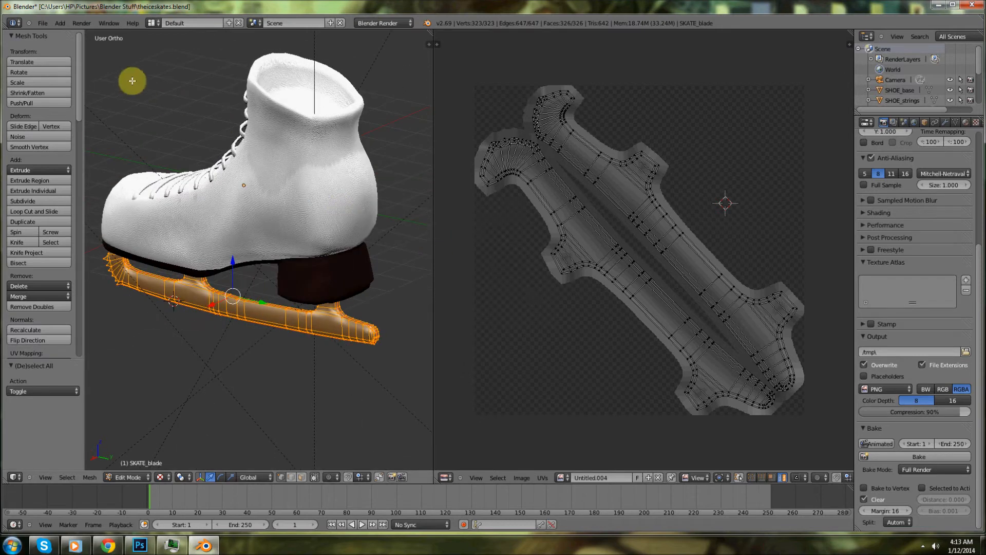
click(43, 23)
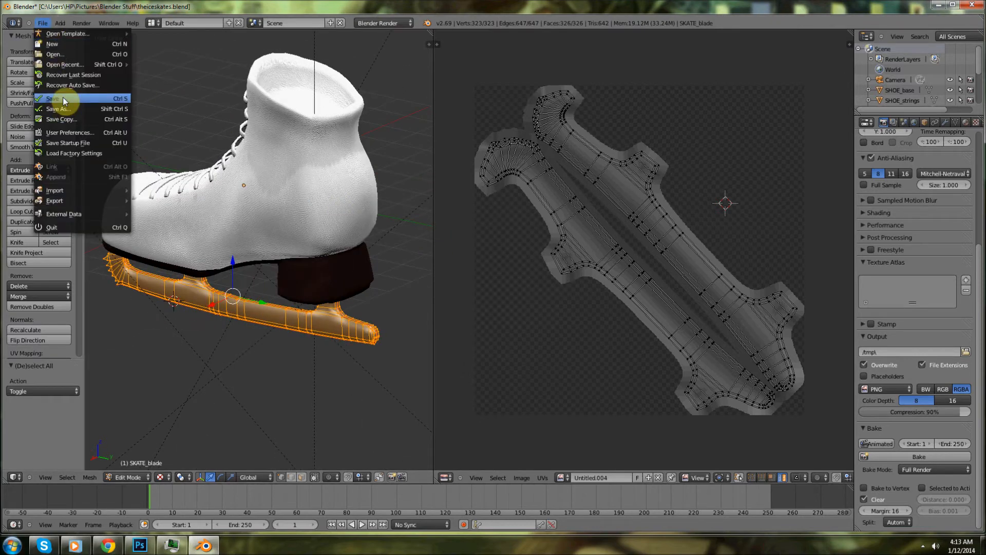
click(59, 98)
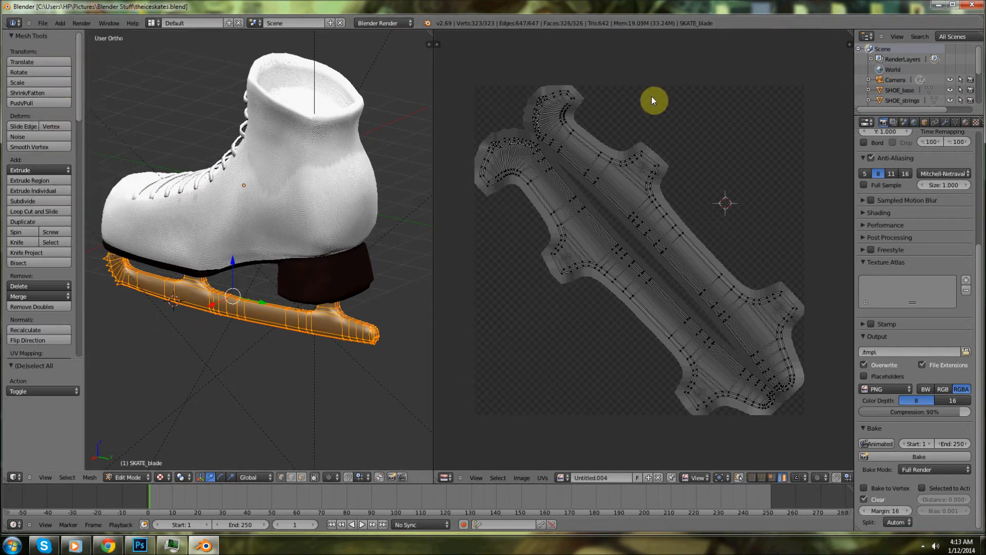
- Switch to Photoshop and close the baseskate.png document
click(938, 4)
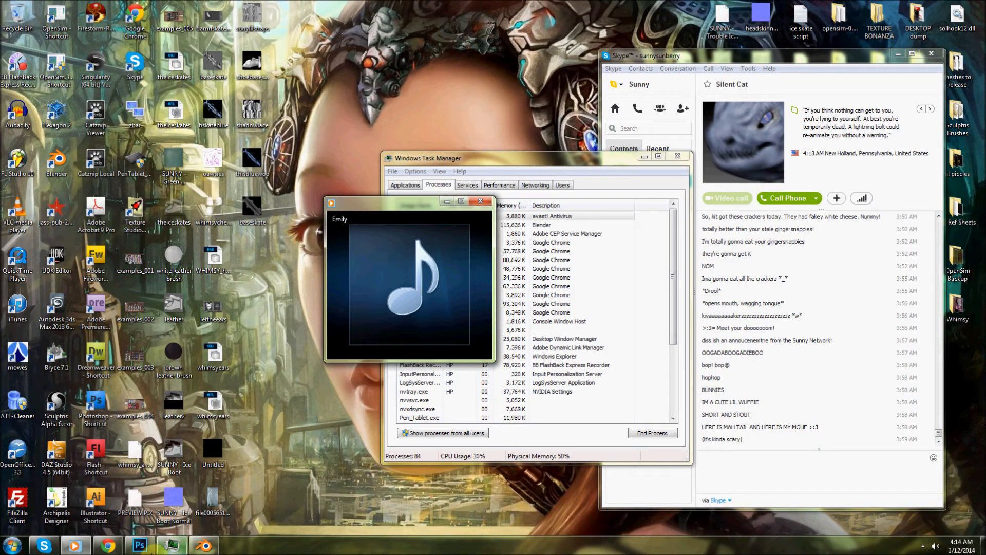
click(140, 544)
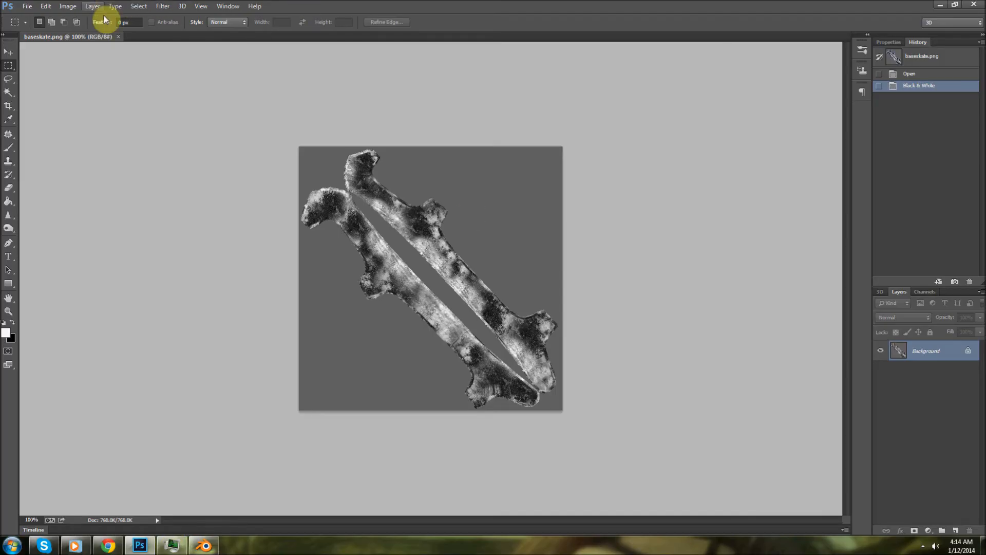
click(118, 37)
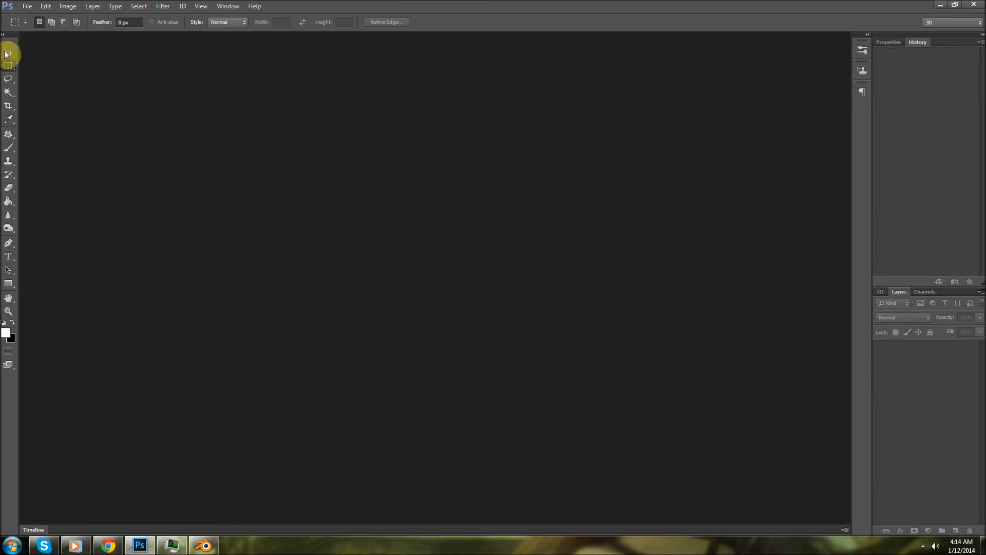
- Open the baked blade images baseskate.bmp and thisbluewoo.bmp from the Desktop
click(27, 6)
click(45, 33)
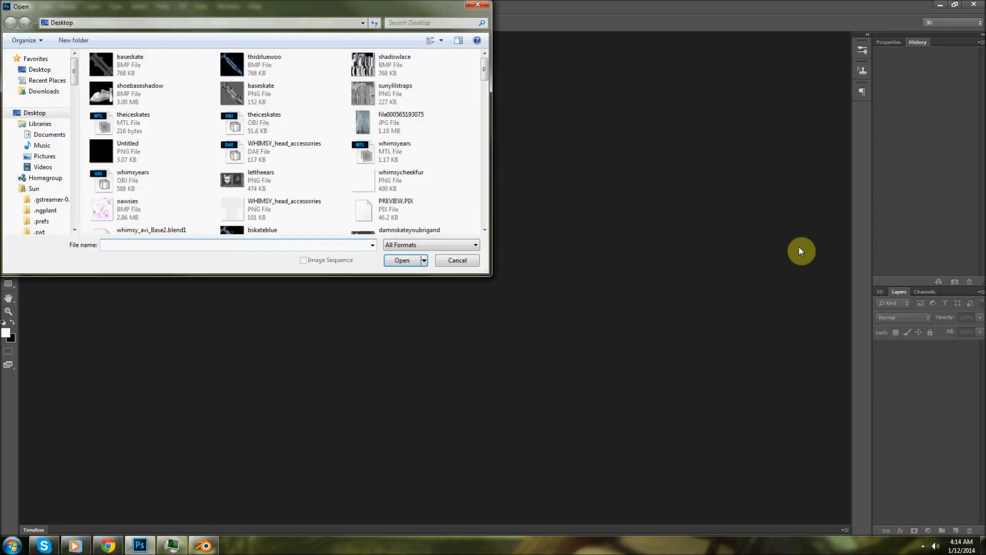
click(372, 160)
double_click(372, 160)
click(27, 7)
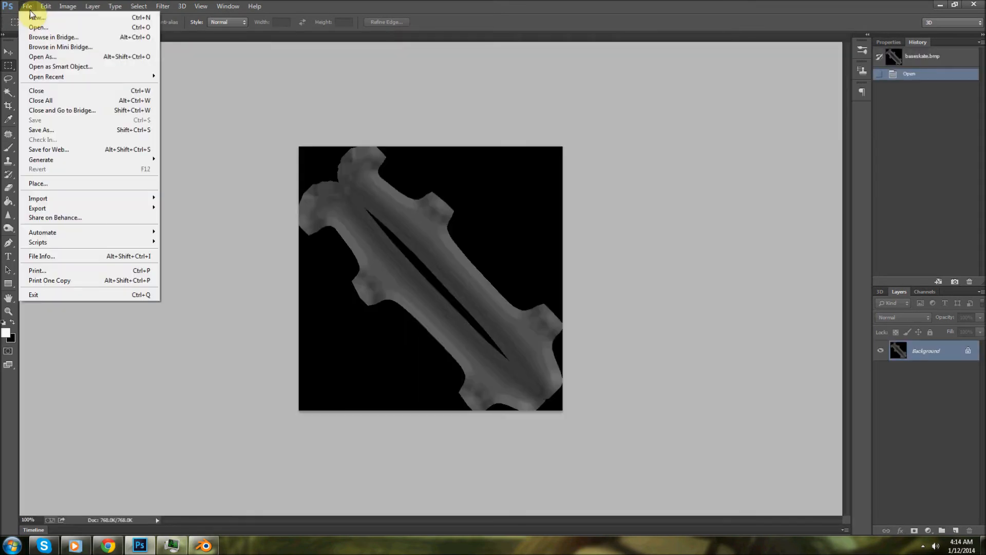
click(36, 28)
double_click(469, 156)
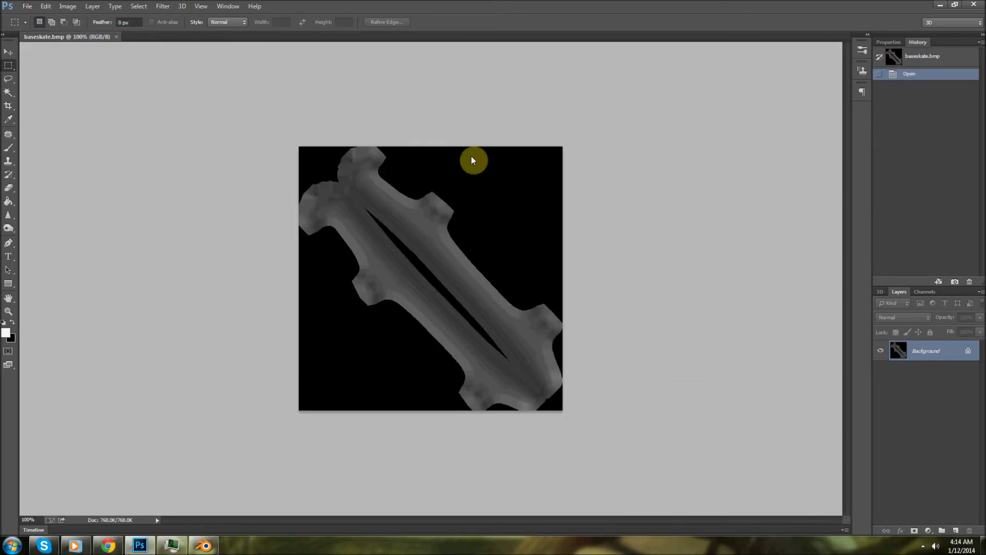
- Convert the blue blade image thisbluewoo.bmp to grayscale using the Black & White adjustment's default preset
click(68, 6)
mouse_move(77, 33)
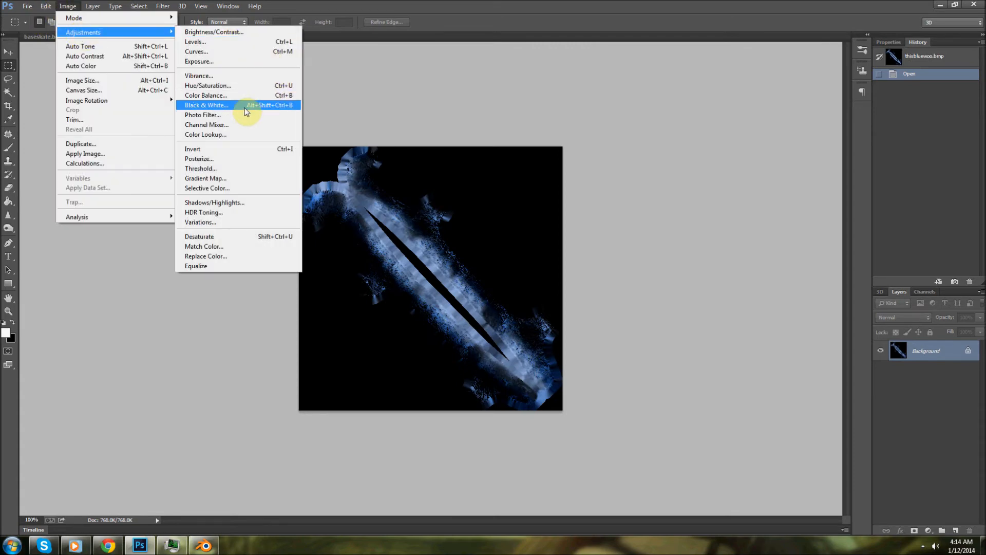
click(271, 106)
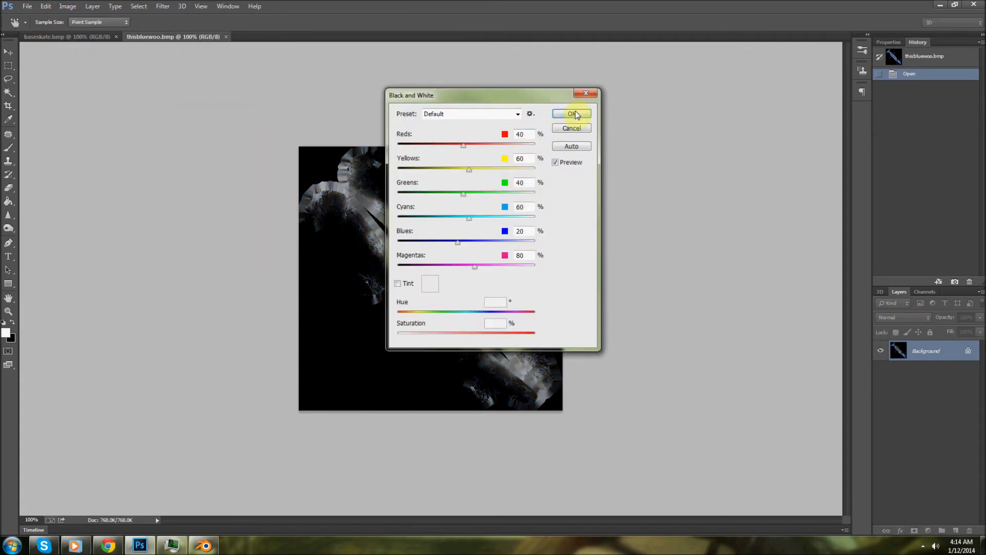
click(574, 114)
- Copy the entire baseskate.bmp image into a new 512 × 512 pixel document with a resolution of 350 pixels/inch
click(69, 40)
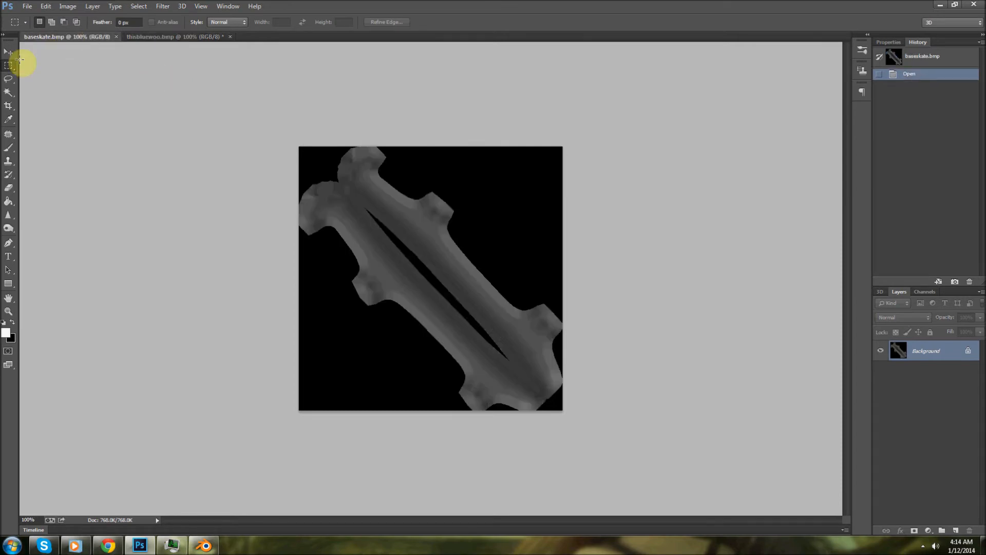
drag(252, 88, 913, 517)
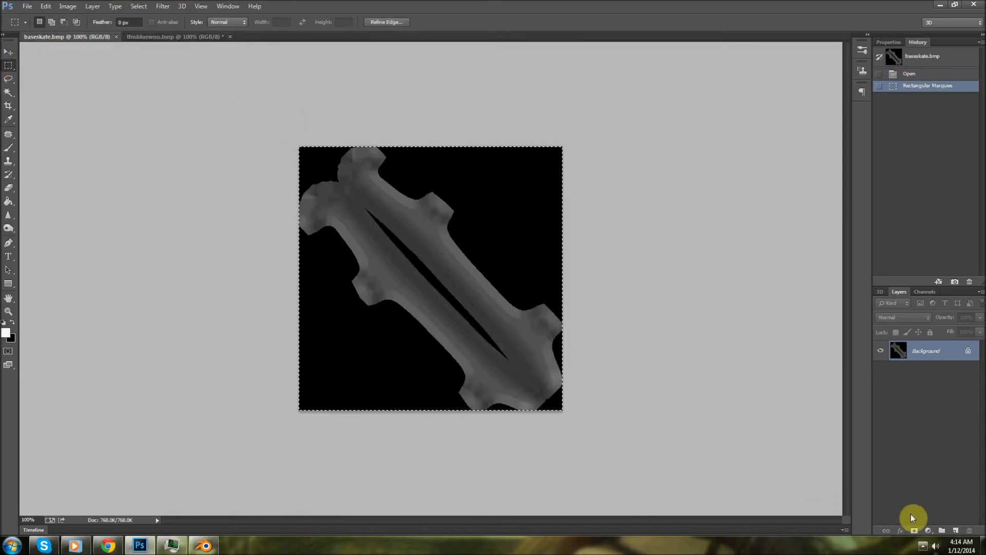
click(26, 6)
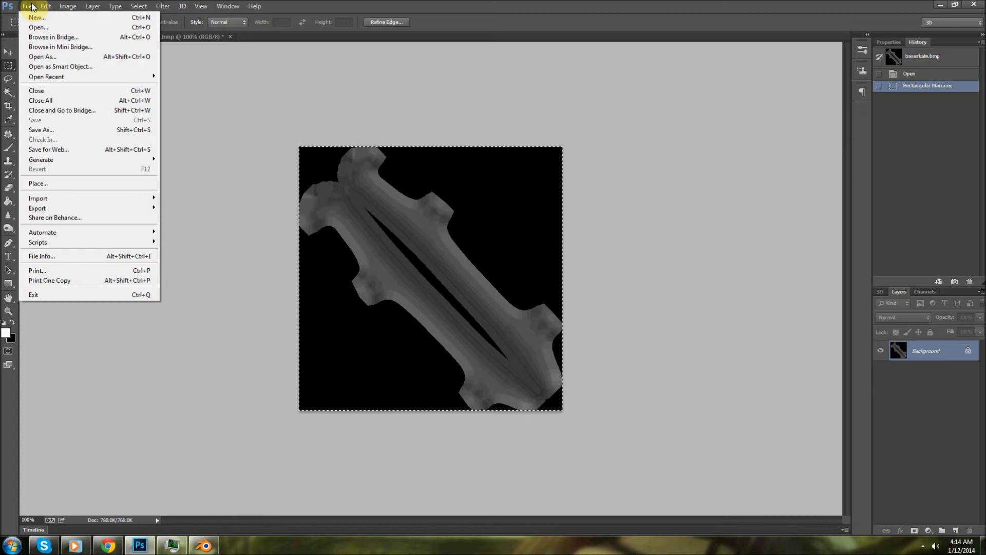
click(32, 15)
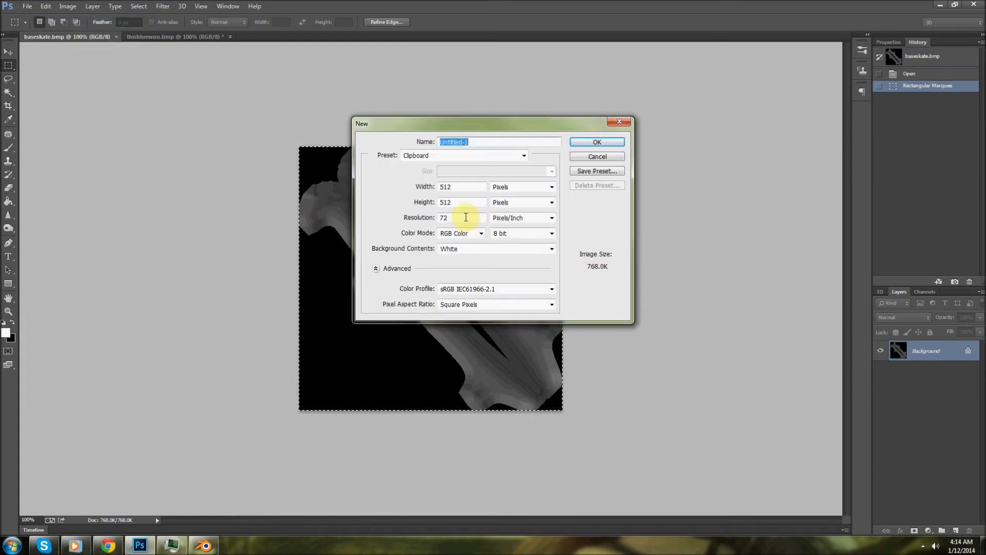
double_click(466, 217)
text(350)
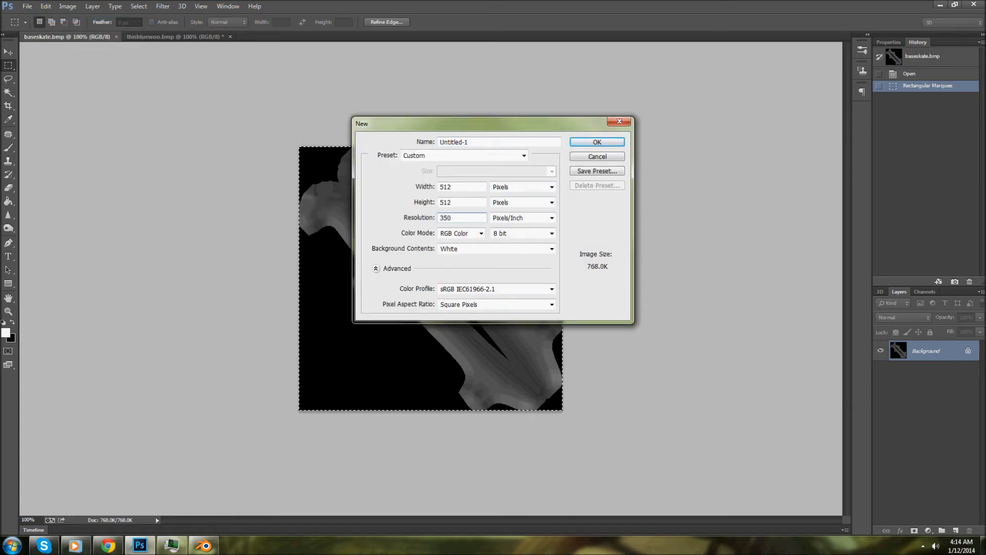
key(Return)
key(ctrl+v)
- Copy the whole black-and-white thisbluewoo.bmp image and paste it as the top layer of Untitled-1
click(171, 36)
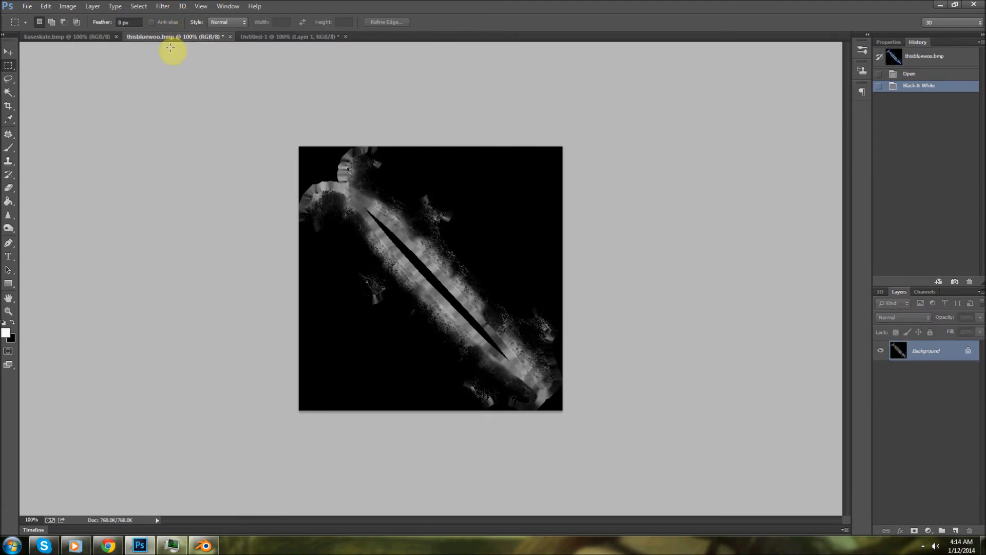
drag(212, 110, 832, 415)
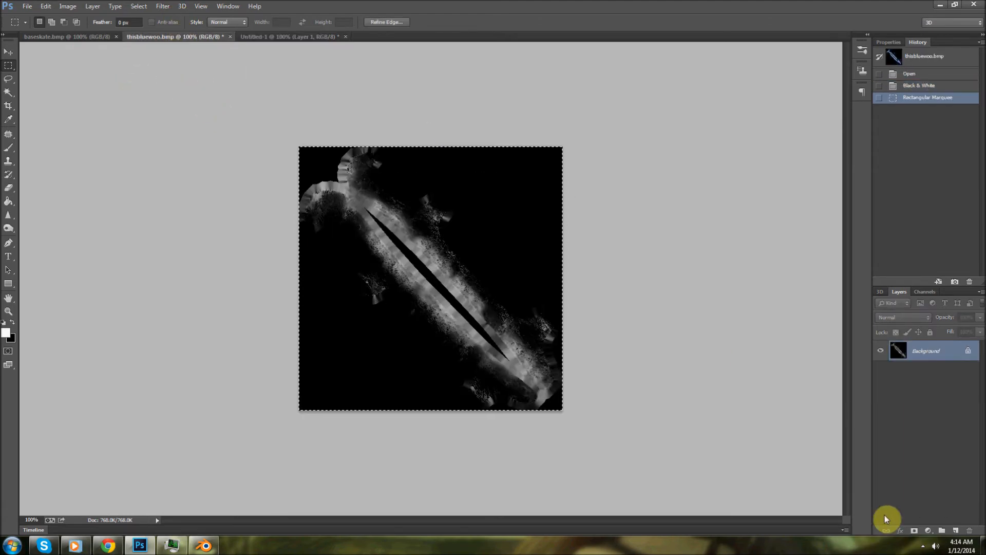
click(269, 38)
key(ctrl+v)
- Lower the opacity of Layer 2 to 15% so the base blade blends with the weathered texture
click(980, 318)
click(945, 330)
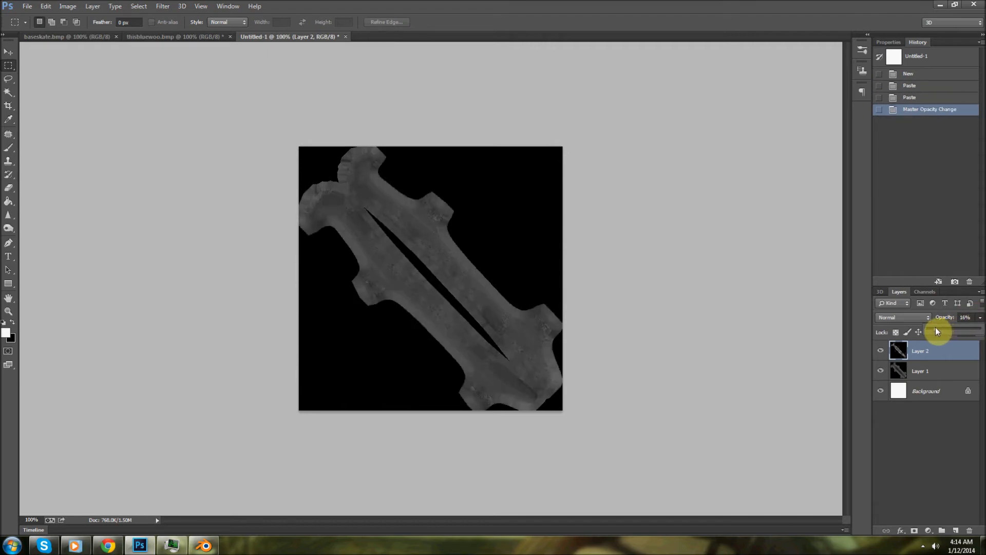
key(Return)
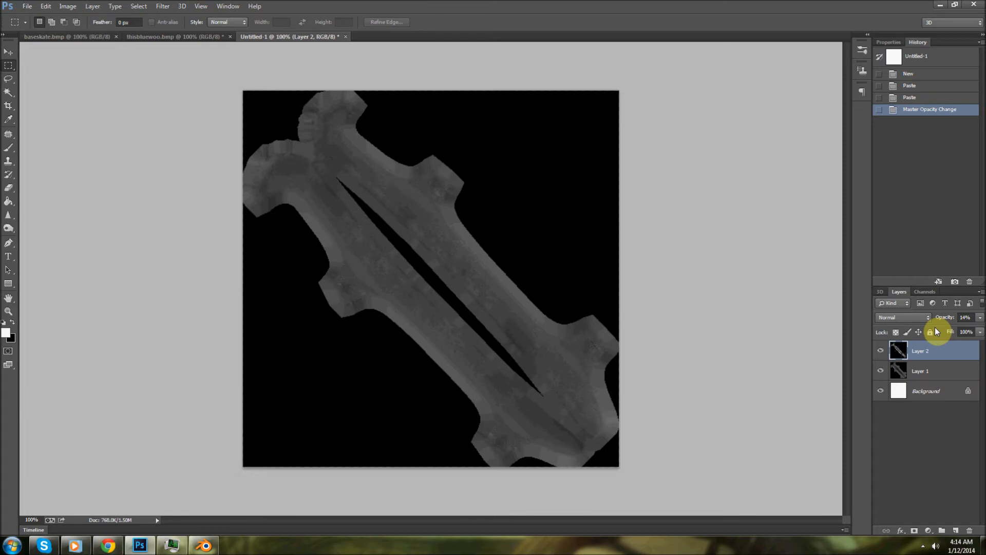
key(ctrl+plus)
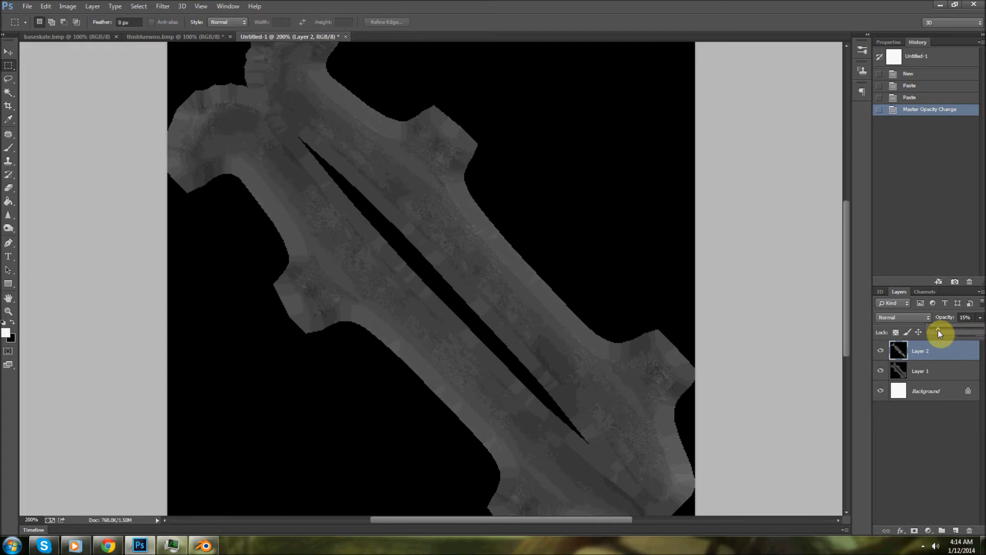
- Merge Layer 2, Layer 1 and the Background into one layer, and duplicate the merged layer
shift+click(934, 381)
shift+click(930, 390)
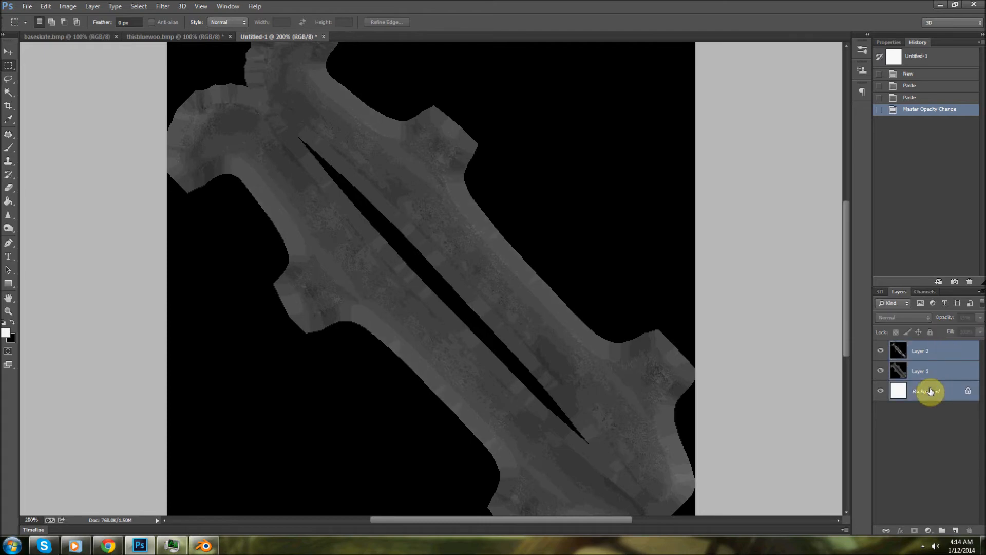
key(ctrl+e)
right_click(932, 347)
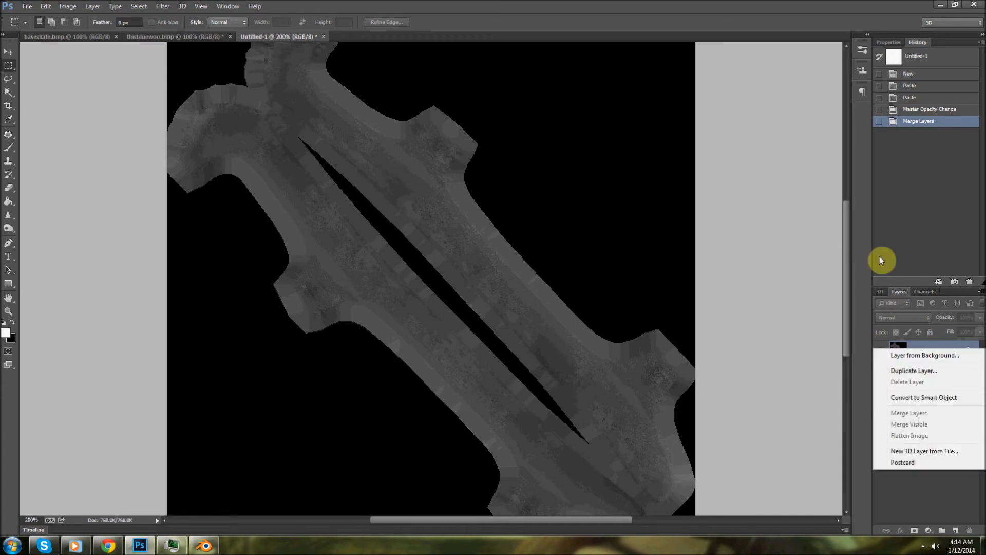
click(912, 371)
click(581, 169)
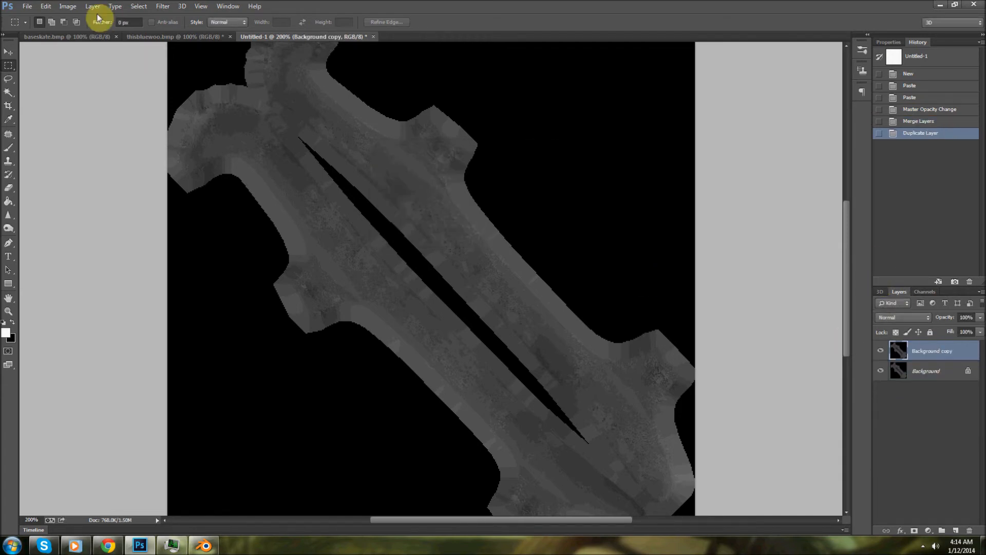
- Raise the duplicated layer's brightness to about 50 and its contrast to about 83 with Brightness/Contrast
click(68, 6)
mouse_move(118, 32)
click(186, 31)
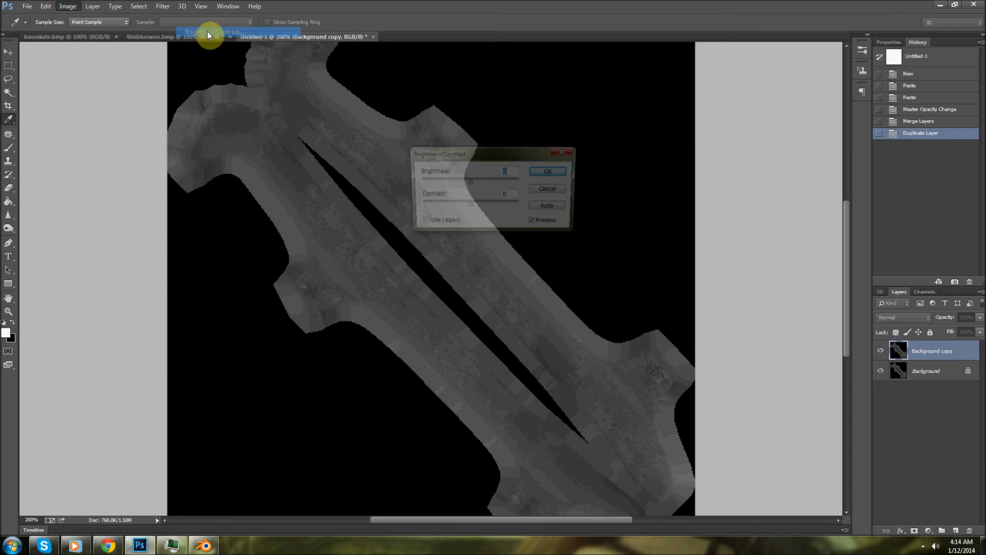
click(495, 204)
mouse_move(485, 181)
mouse_down()
mouse_move(511, 205)
mouse_move(488, 184)
mouse_up()
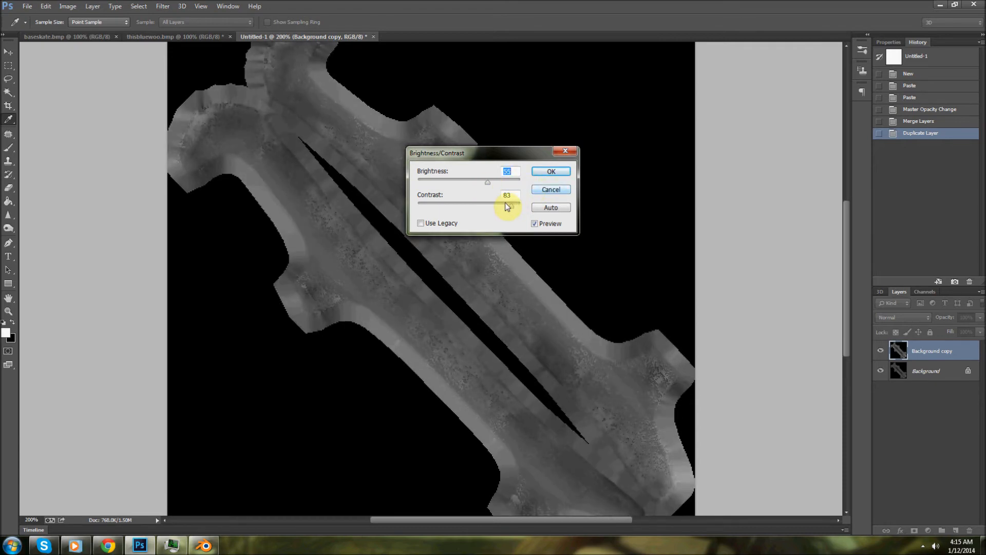
click(551, 171)
key(m)
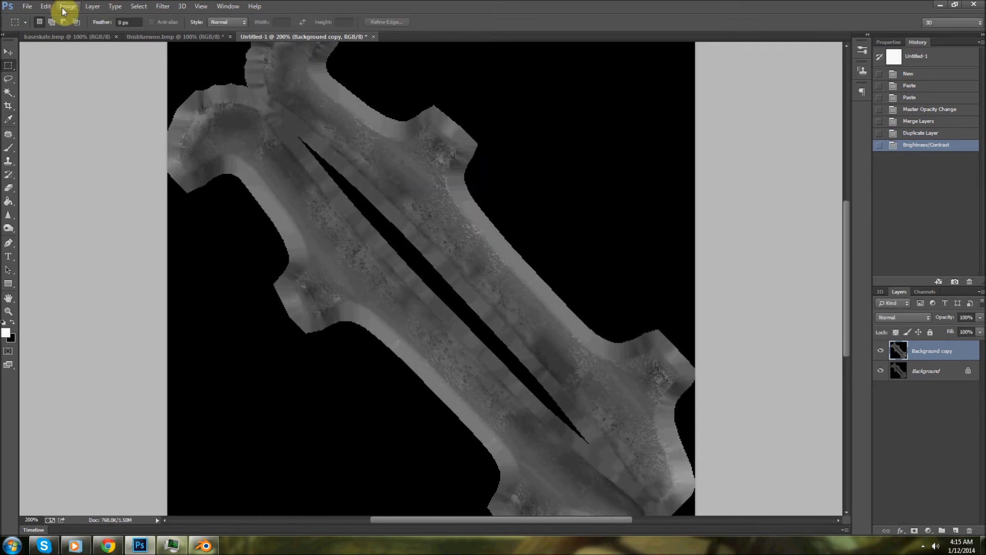
- Pause the music in the media player, and increase the duplicated layer's contrast by about 38 with a second Brightness/Contrast adjustment
click(67, 6)
mouse_move(75, 34)
click(195, 32)
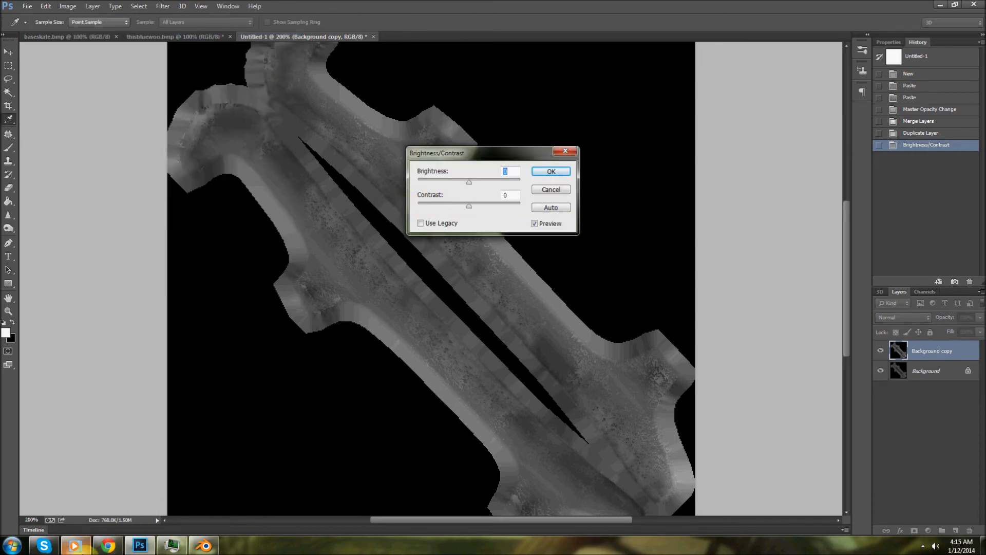
click(75, 546)
click(414, 344)
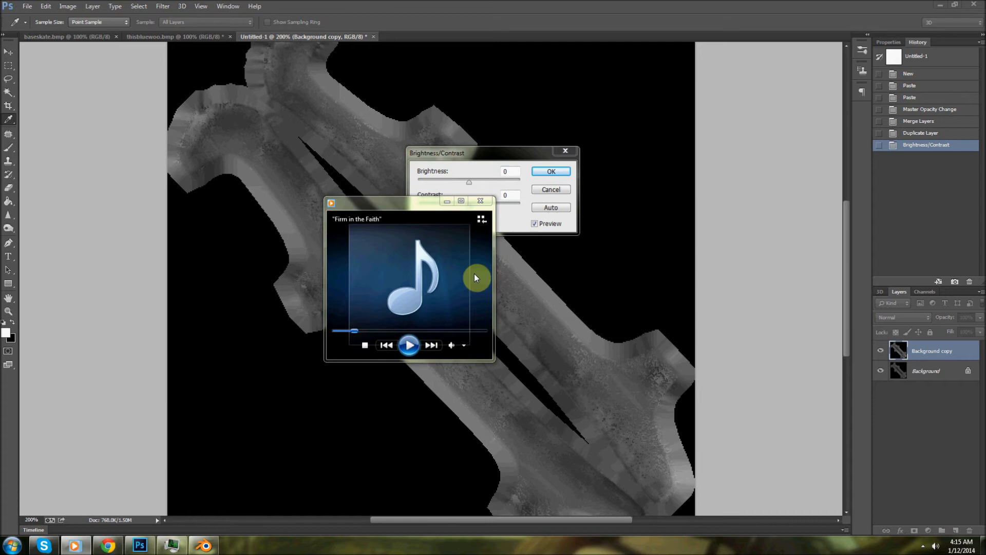
click(447, 201)
click(488, 205)
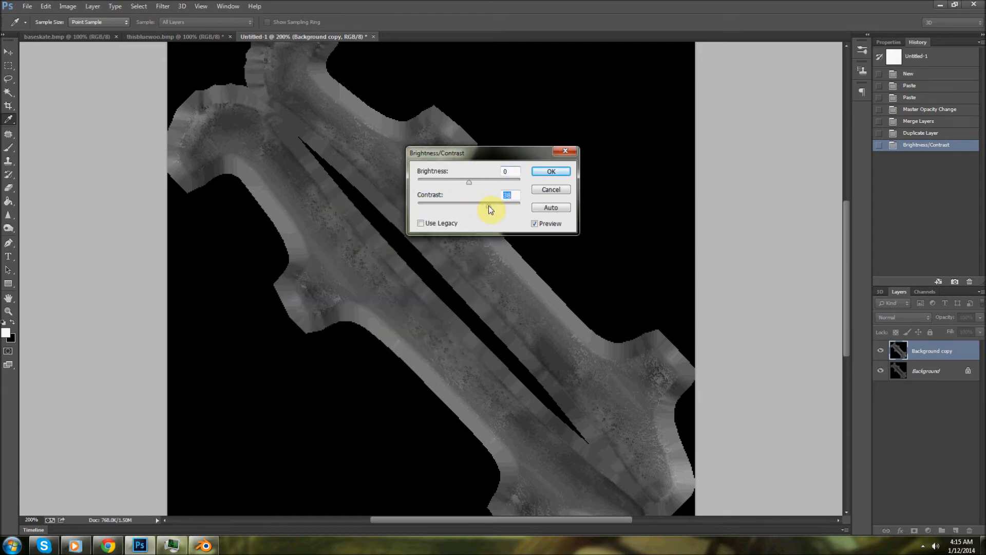
click(548, 172)
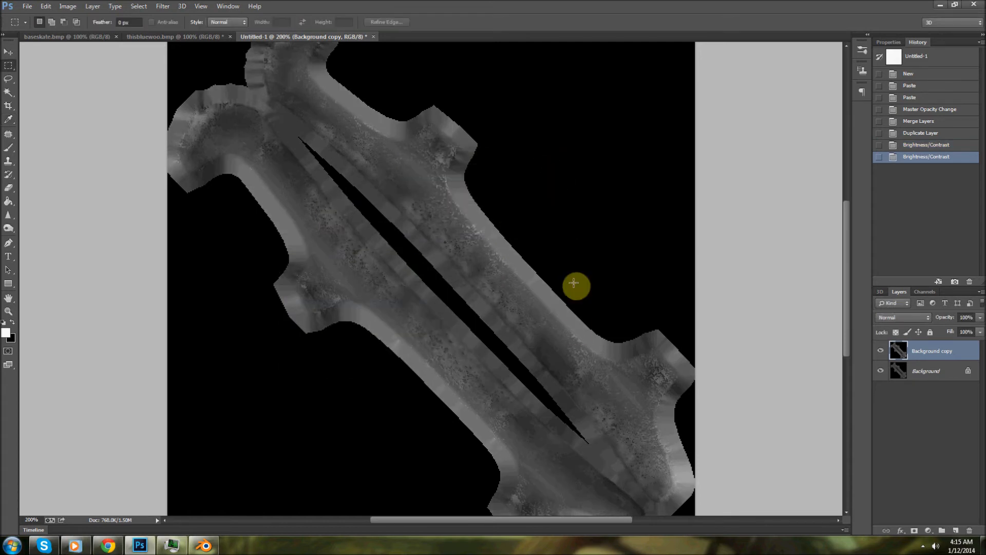
click(25, 8)
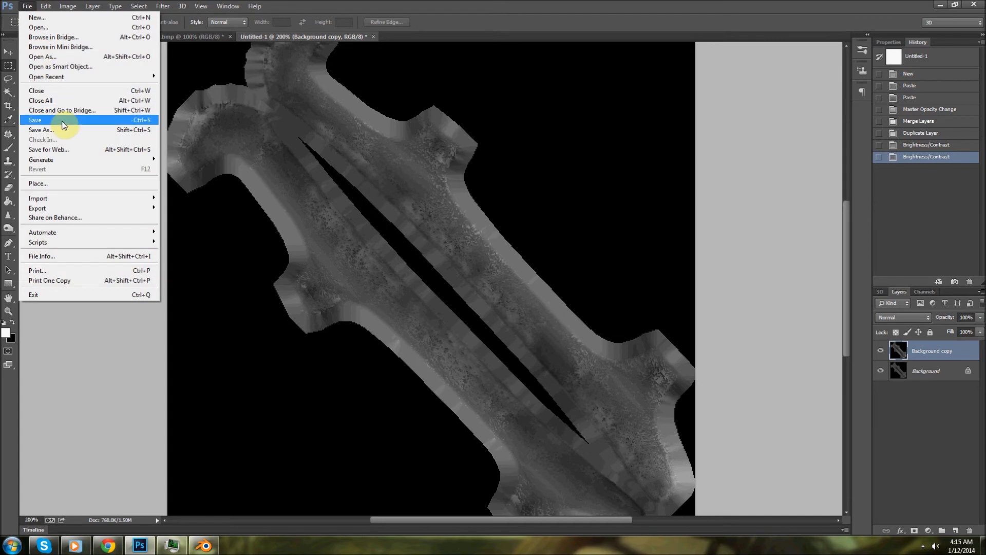
click(64, 120)
click(683, 410)
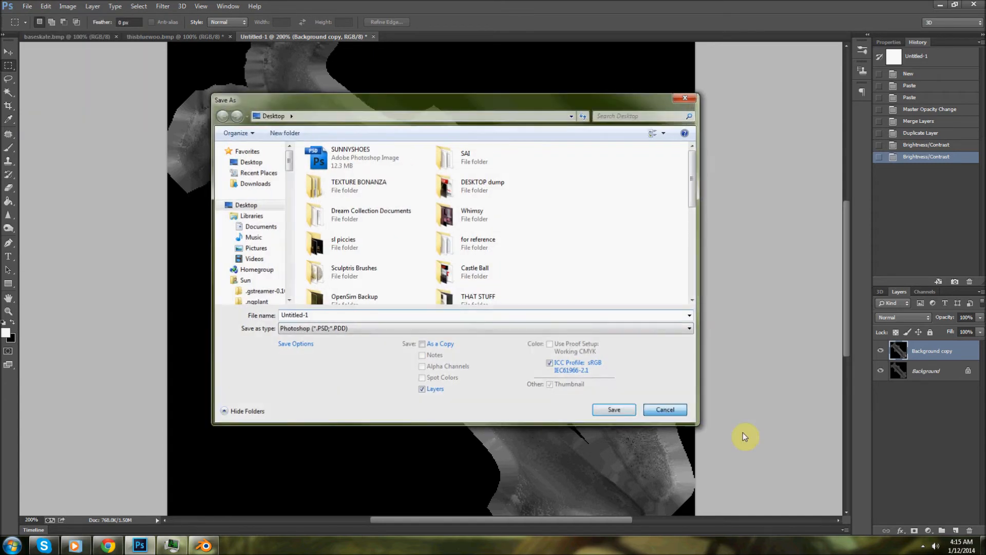
click(922, 547)
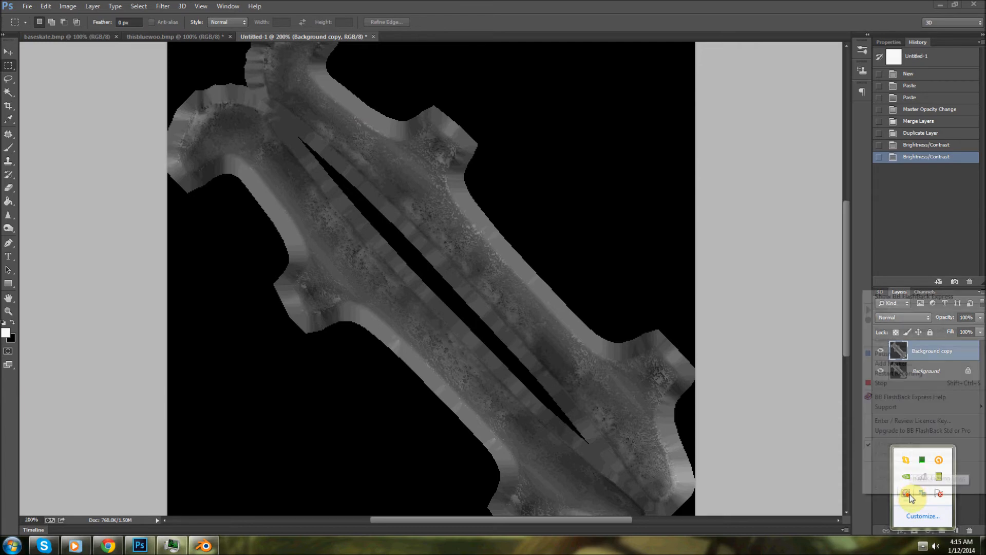
right_click(910, 497)
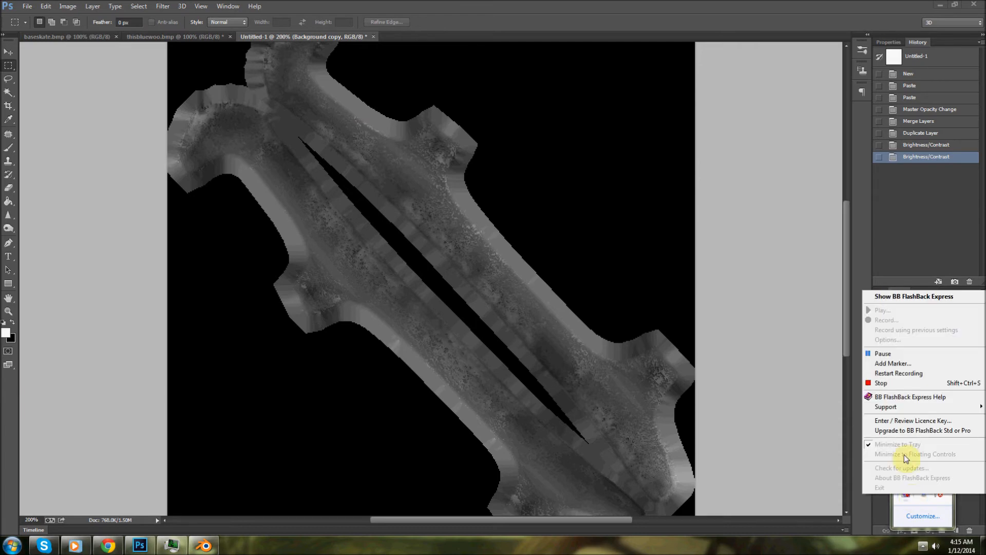
click(886, 379)
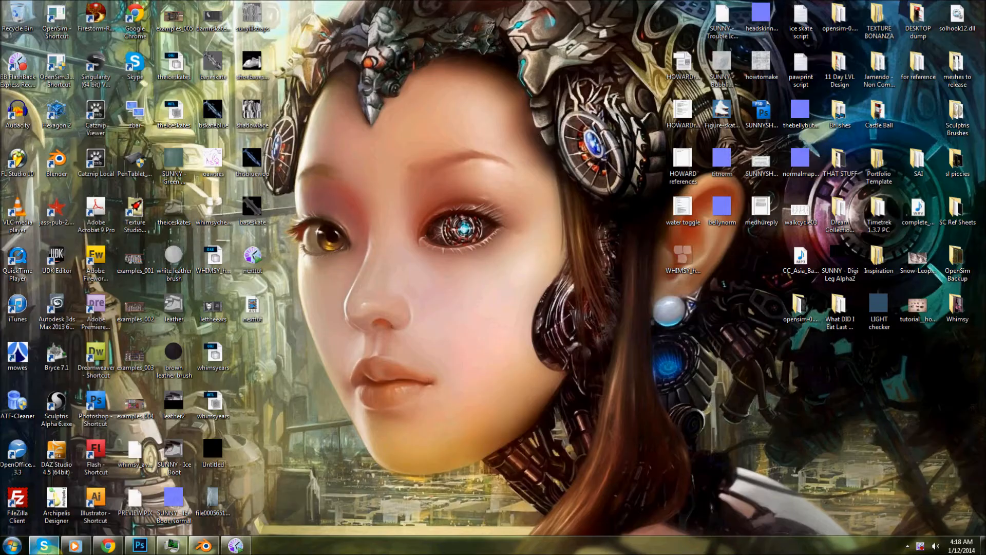
click(75, 546)
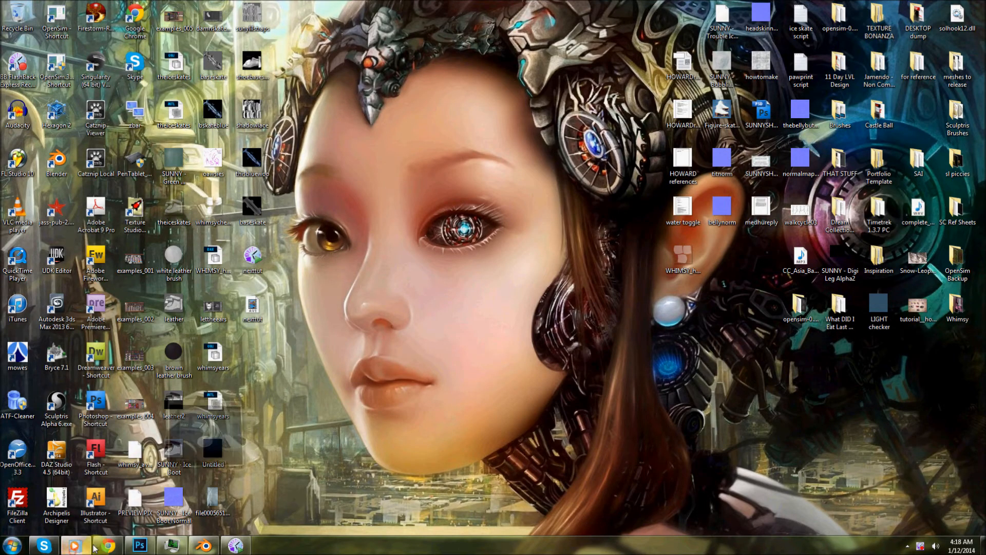
mouse_move(454, 347)
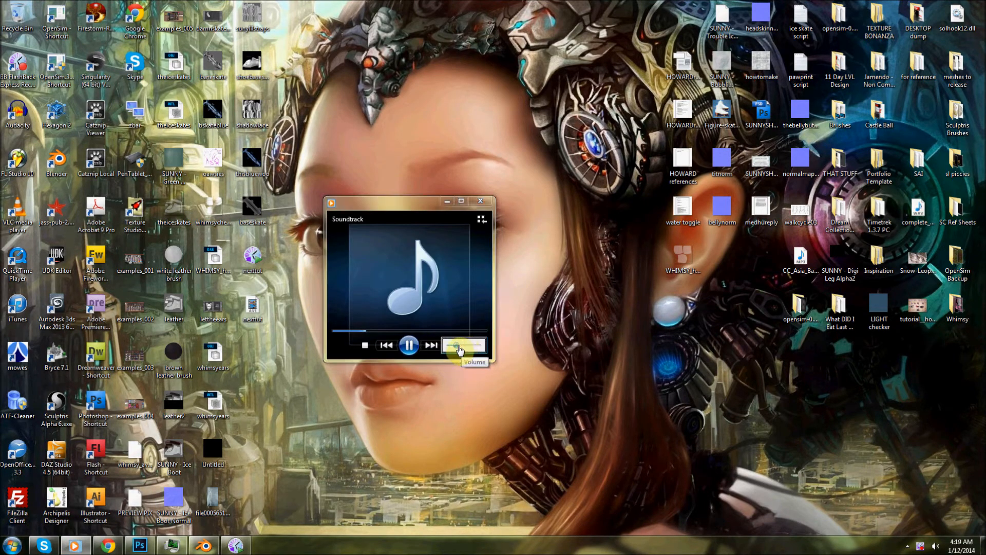
- Switch back to Photoshop and bring up the whole blade texture in the Untitled-1 document
click(140, 545)
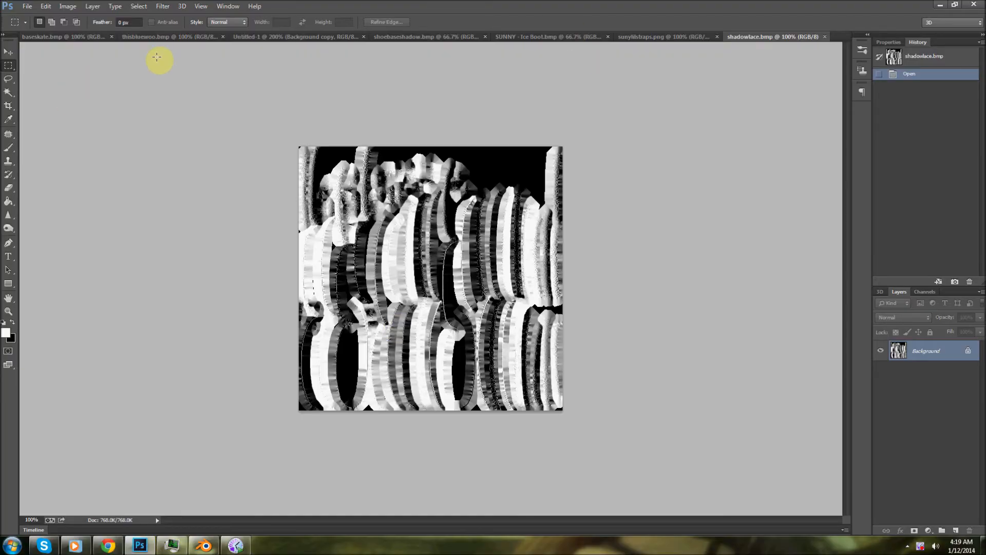
click(169, 37)
click(275, 36)
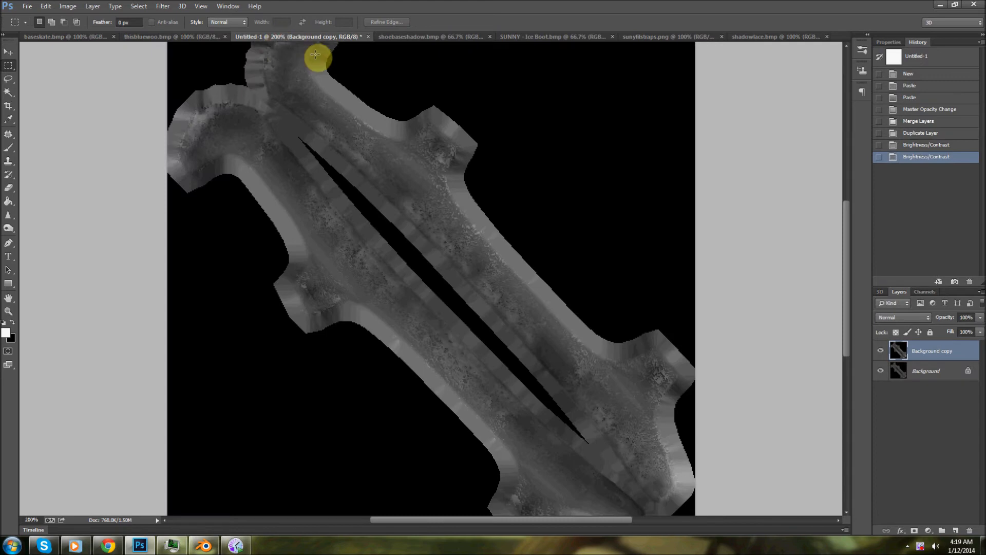
key(ctrl+minus)
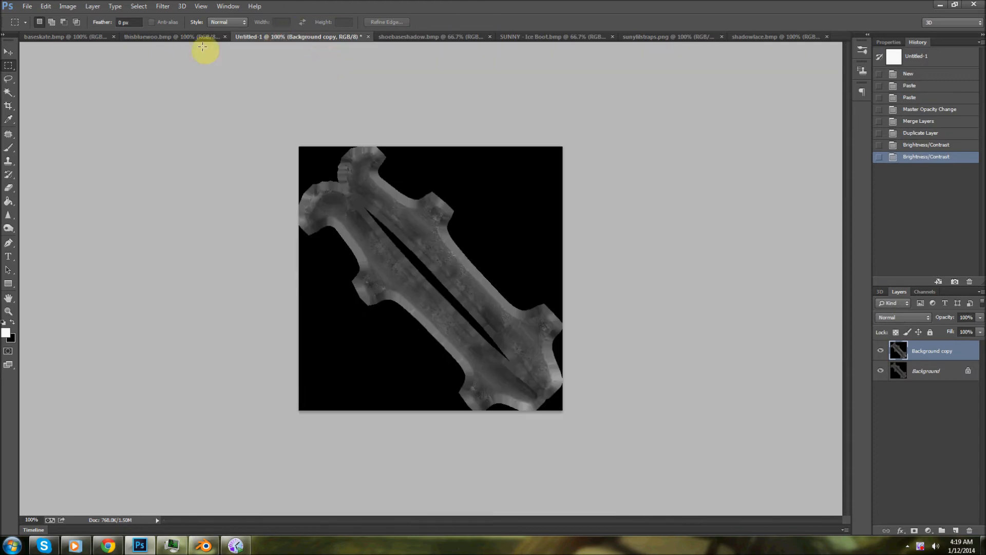
- Raise the duplicated blade layer's brightness to 80 and its contrast to 52 with another Brightness/Contrast adjustment
click(69, 6)
mouse_move(87, 32)
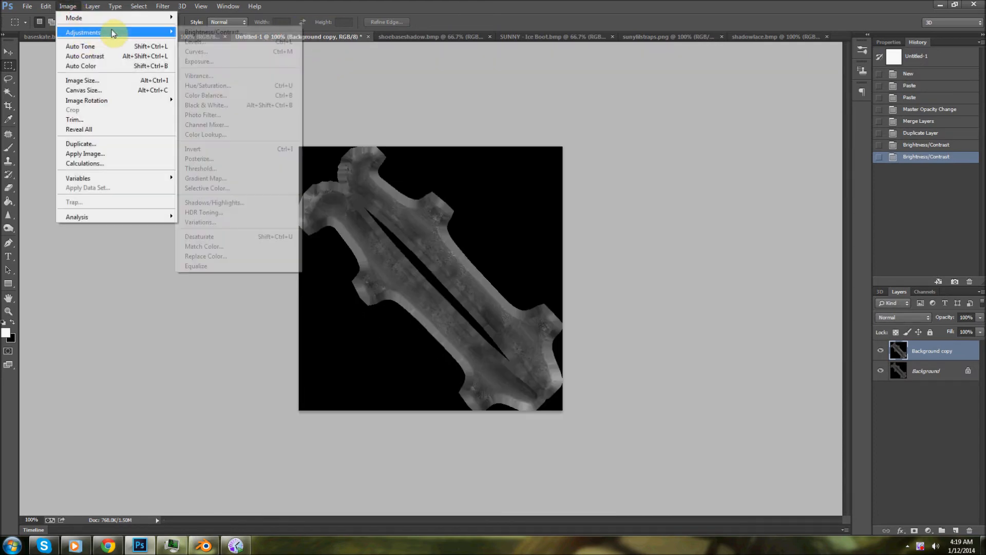
click(187, 32)
drag(469, 186, 476, 185)
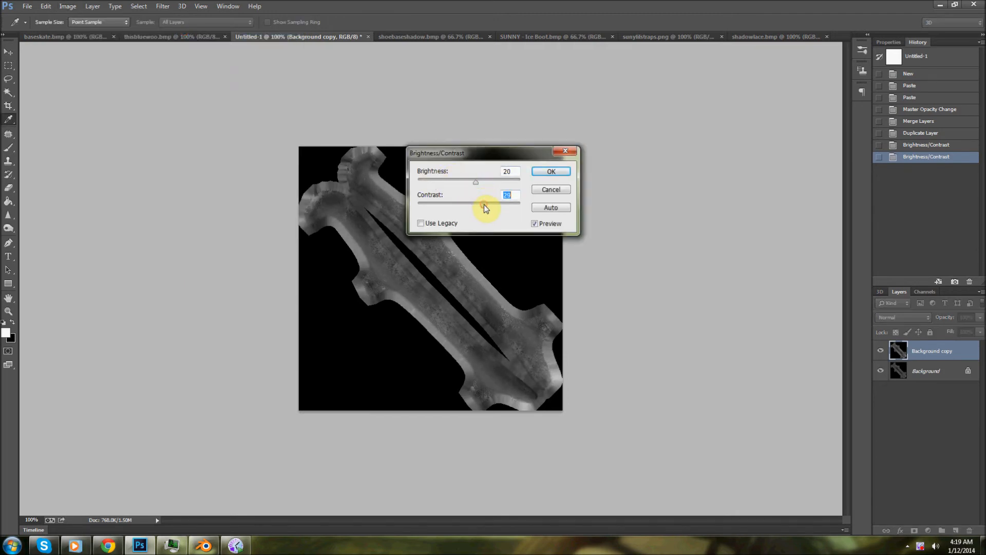
drag(491, 185, 497, 185)
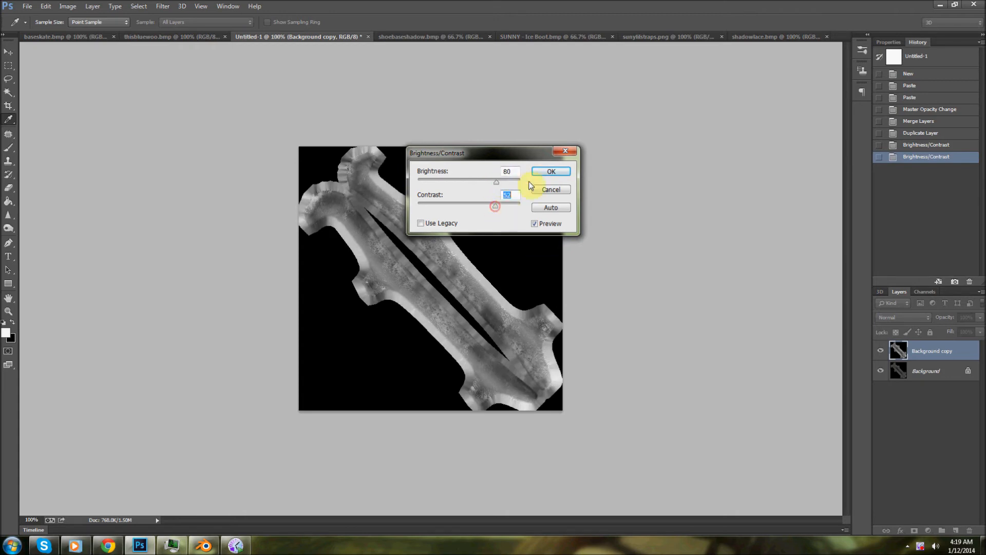
click(546, 174)
key(m)
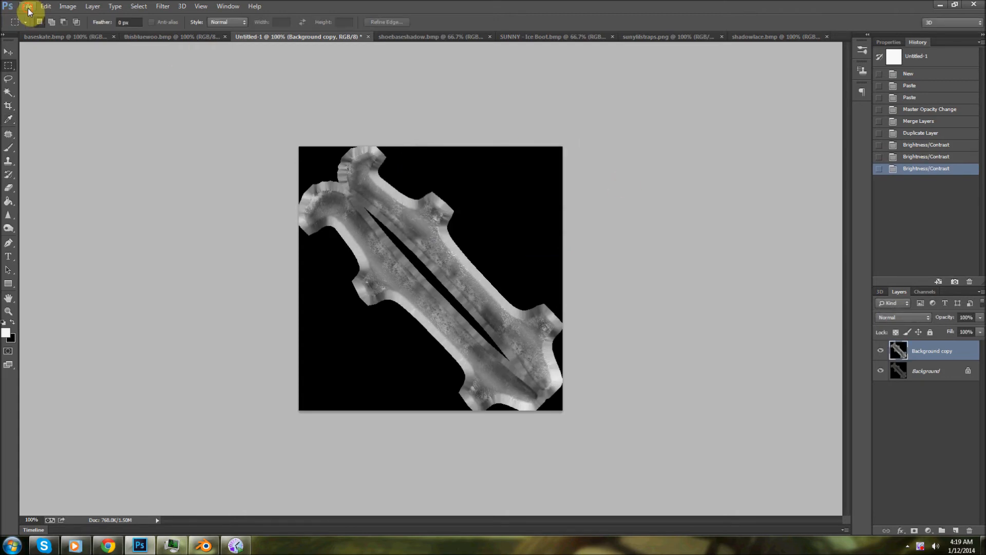
- Save the blade texture to the Desktop as a BMP named SUNNY - Ice Skate Blade
click(28, 7)
click(37, 128)
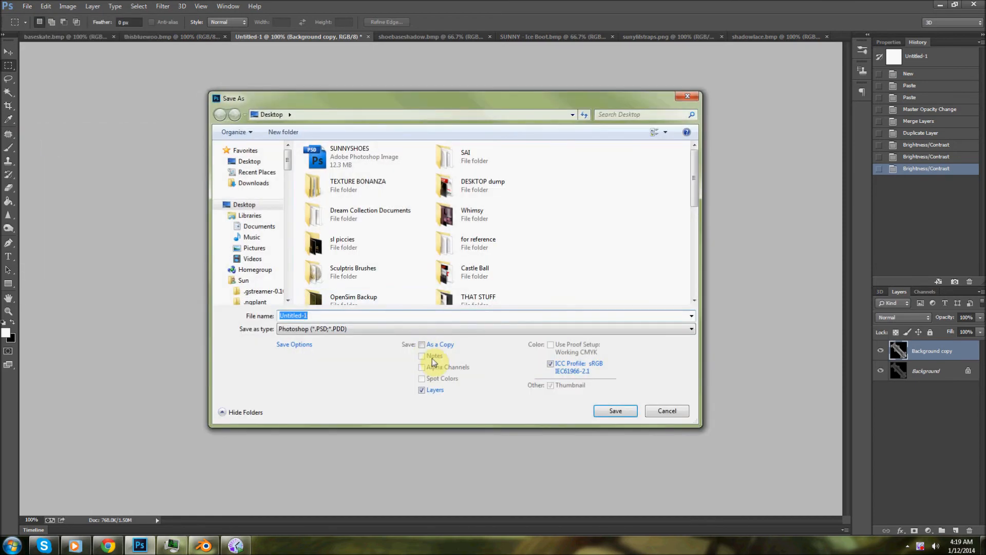
click(366, 330)
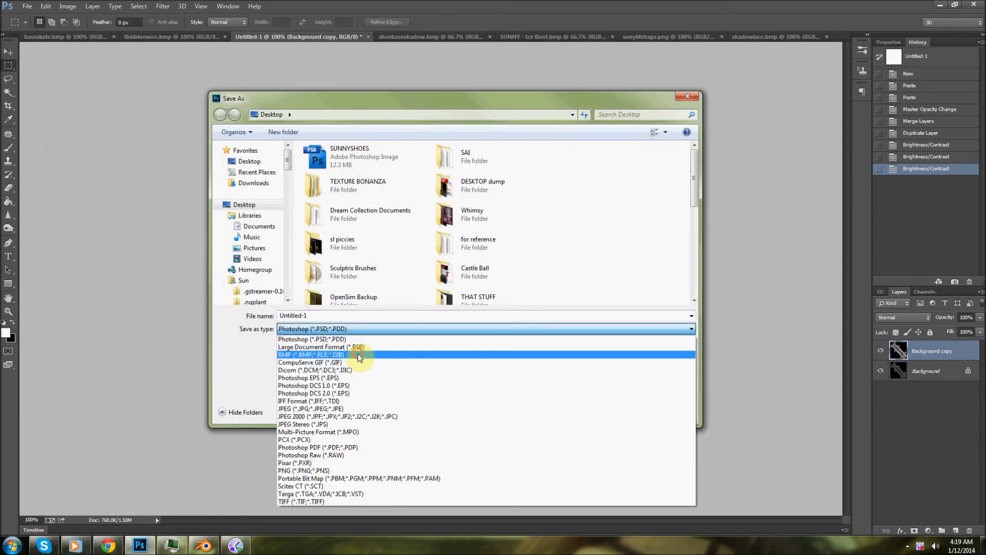
click(358, 354)
click(346, 315)
text(SU)
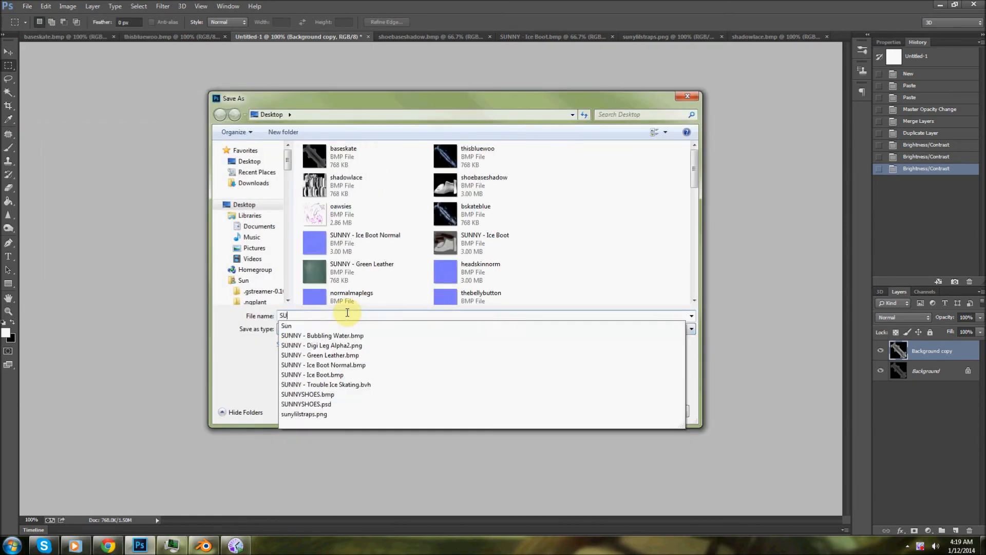
text(NNY - Ice Skate Blade)
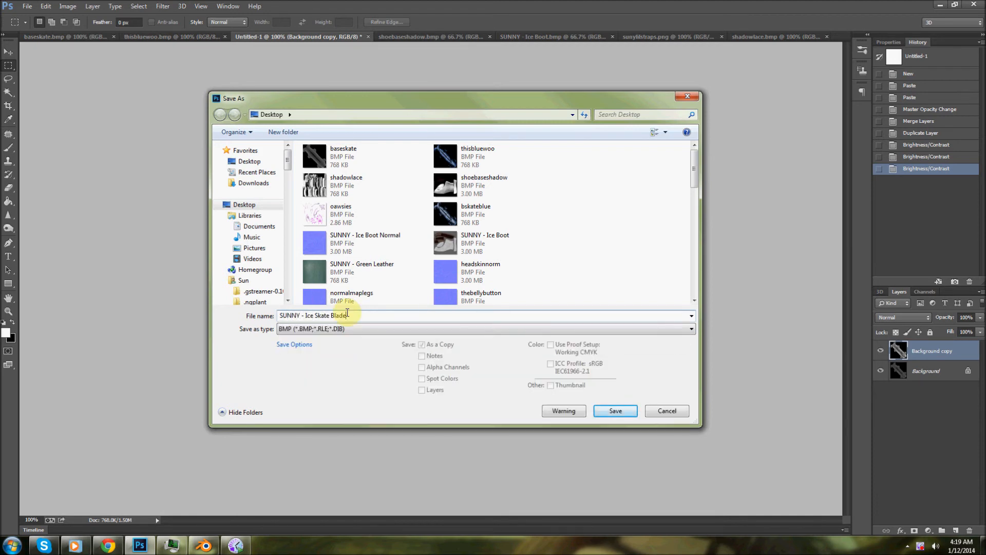
key(Return)
key(Return)
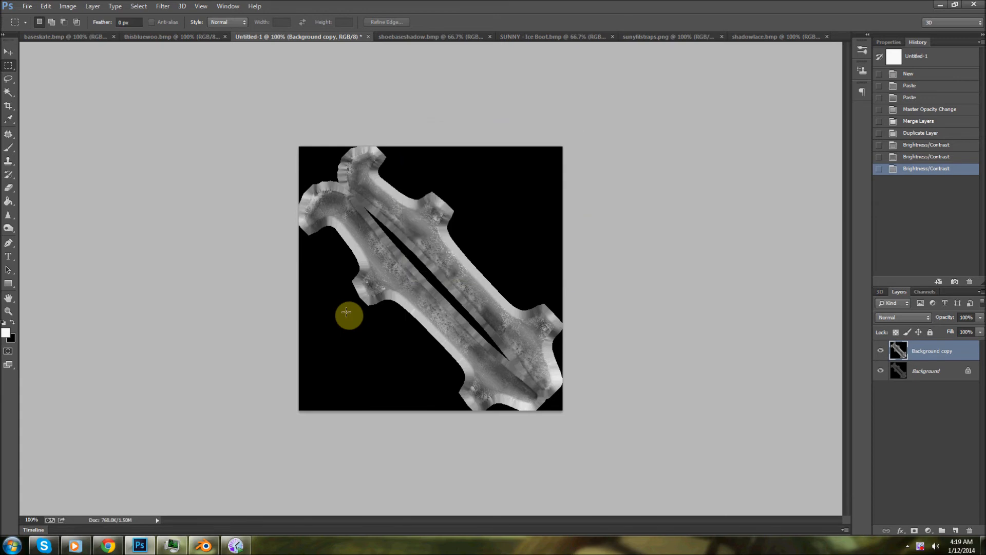
- Close the Untitled-1, baseskate.bmp and thisbluewoo.bmp documents without saving their changes
click(368, 37)
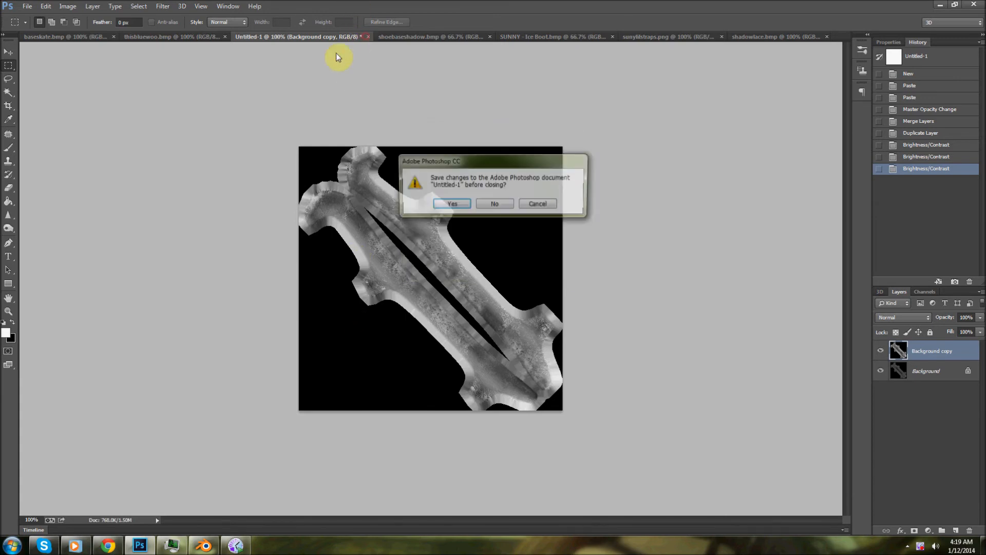
click(501, 203)
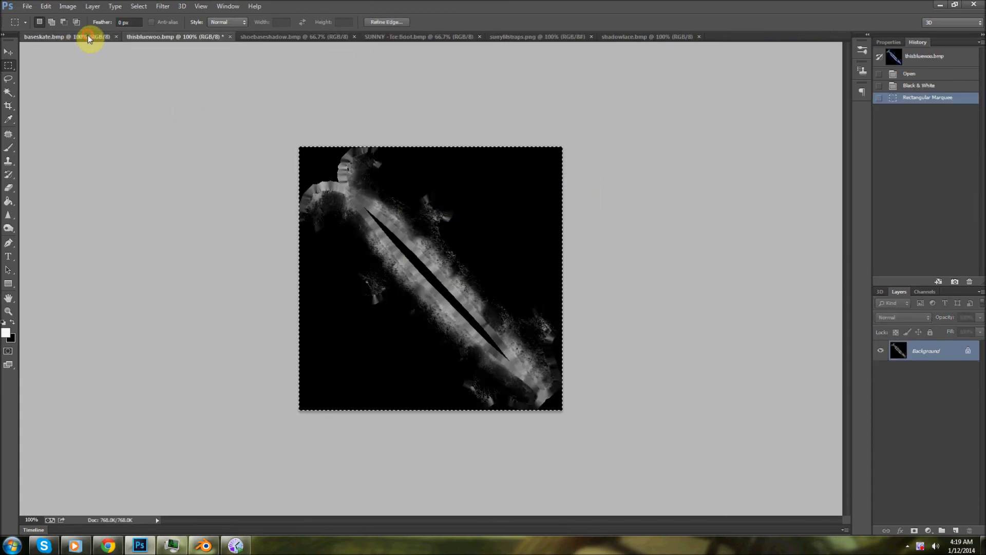
click(89, 38)
click(116, 36)
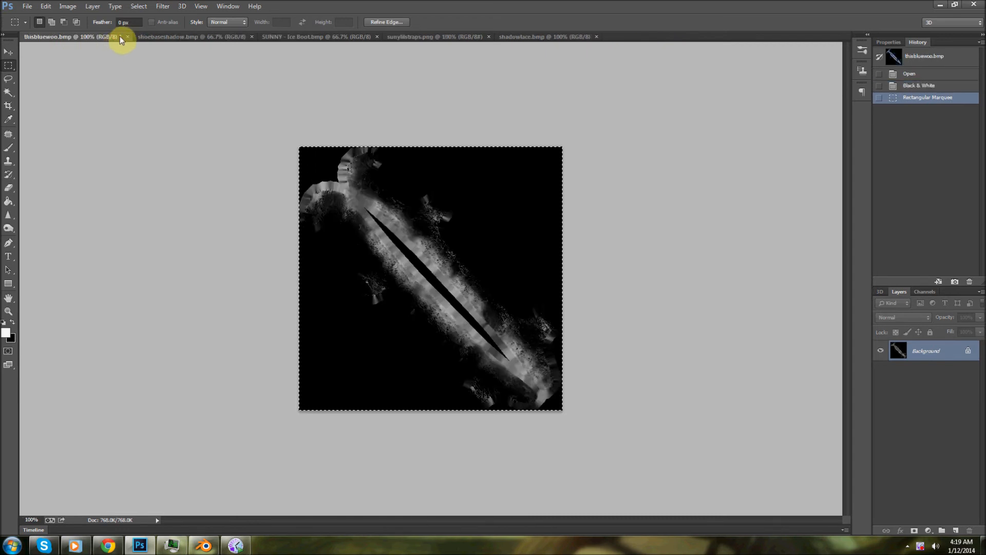
click(127, 37)
click(497, 204)
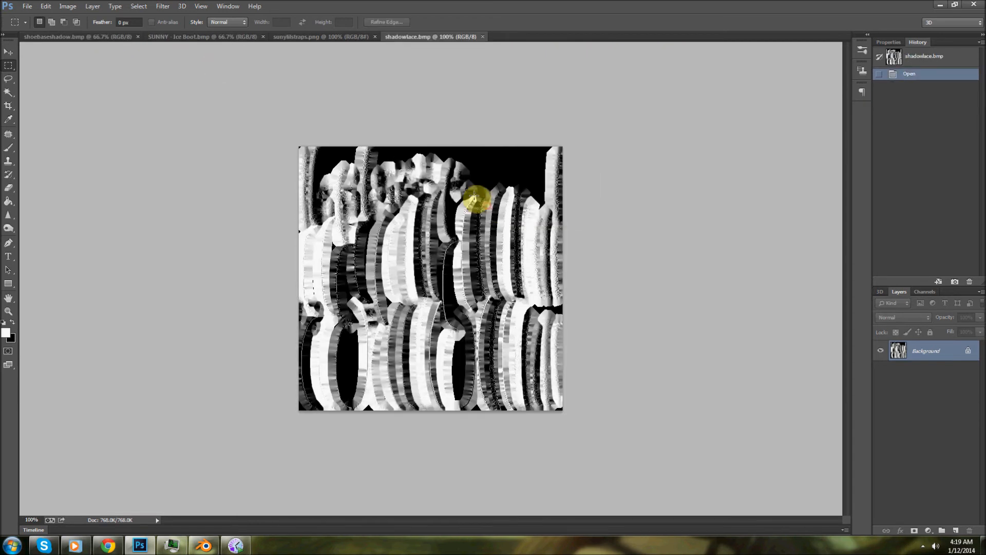
- Copy the whole shadowlace.bmp image, close that document, and paste the copy as a new layer in sunylilstraps.png
click(311, 38)
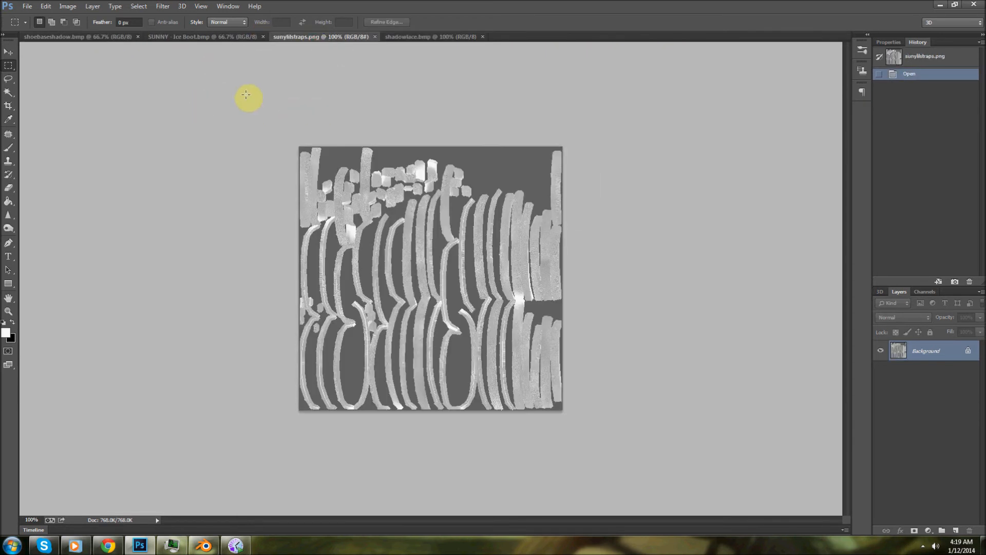
click(442, 40)
drag(189, 83, 928, 485)
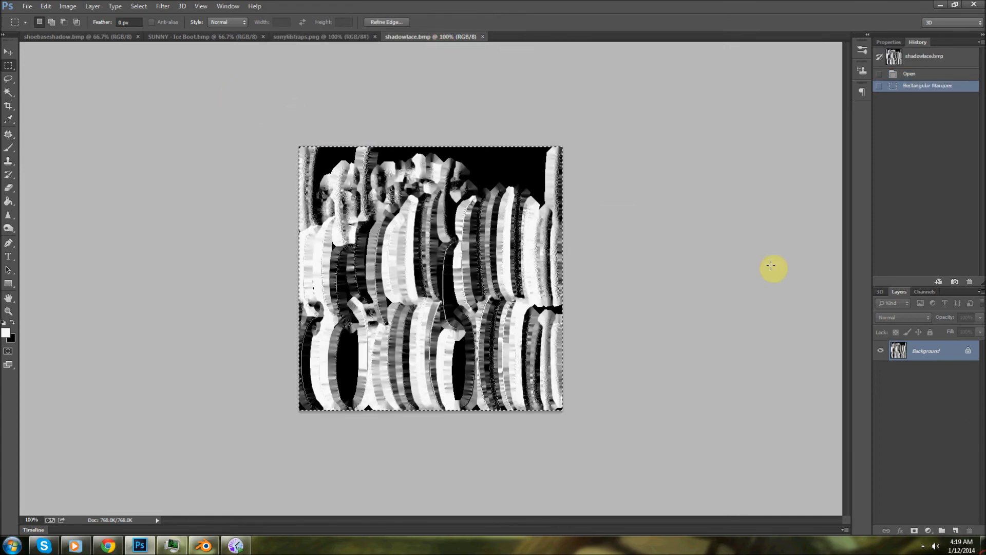
click(483, 36)
key(ctrl+v)
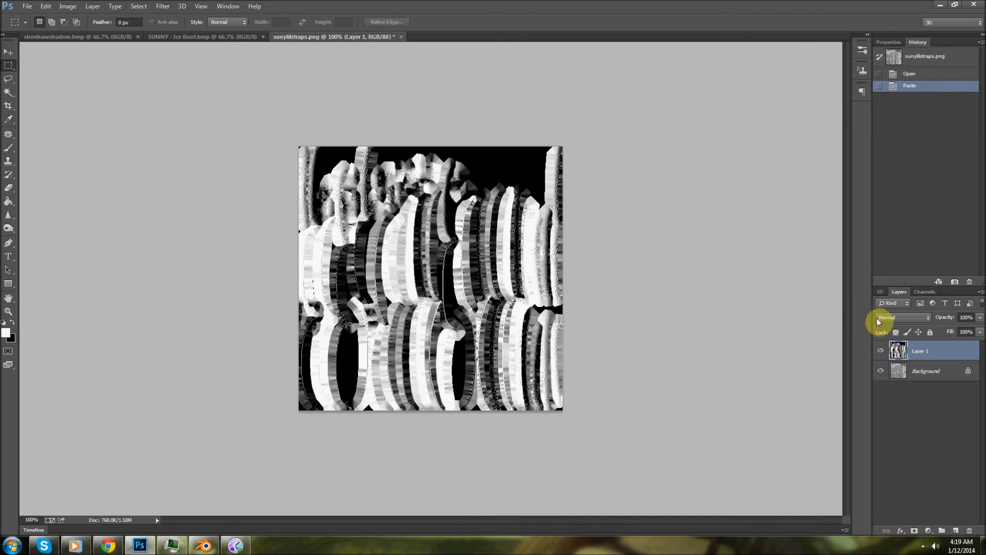
- Set the pasted lace shadow layer's blend mode to Overlay and its opacity to 57%
click(880, 318)
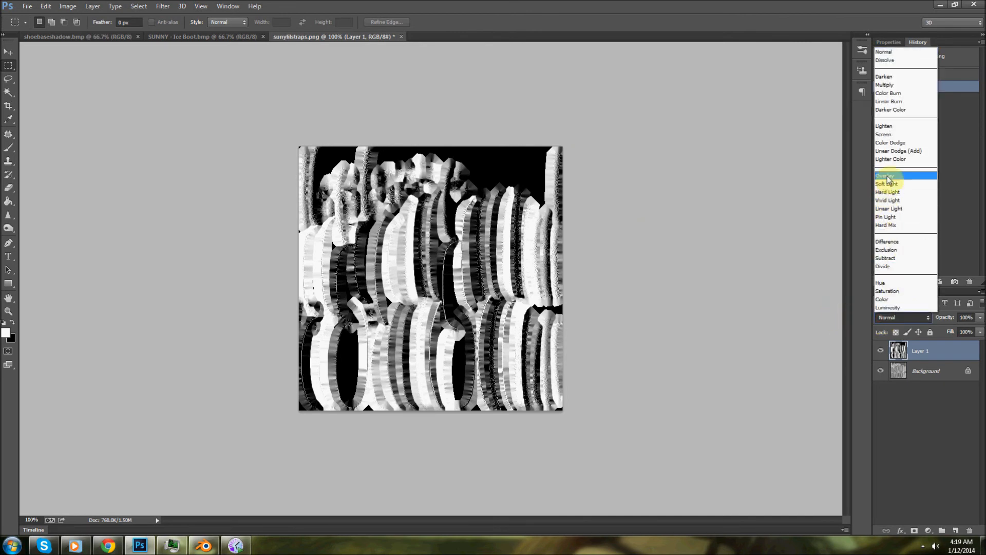
click(886, 176)
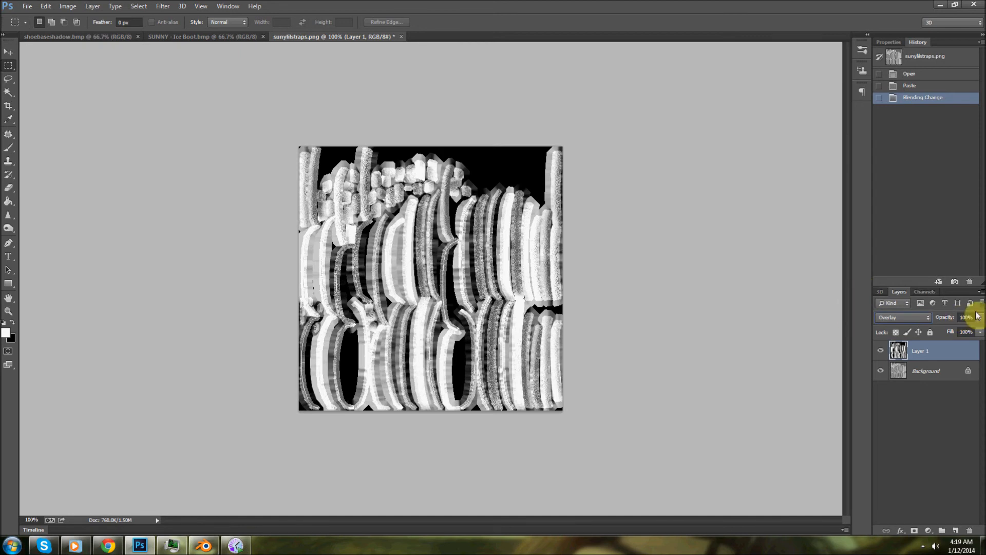
drag(981, 318, 958, 329)
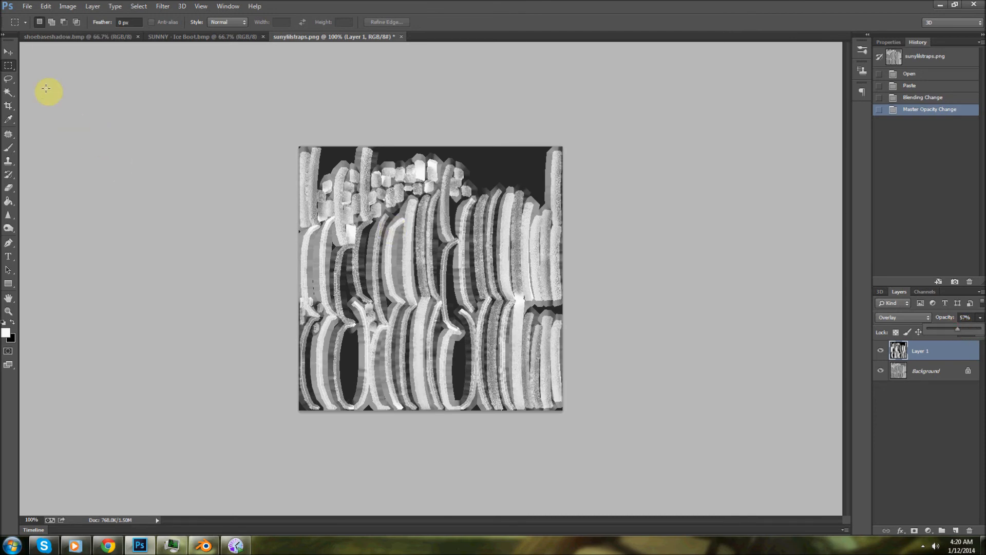
click(27, 6)
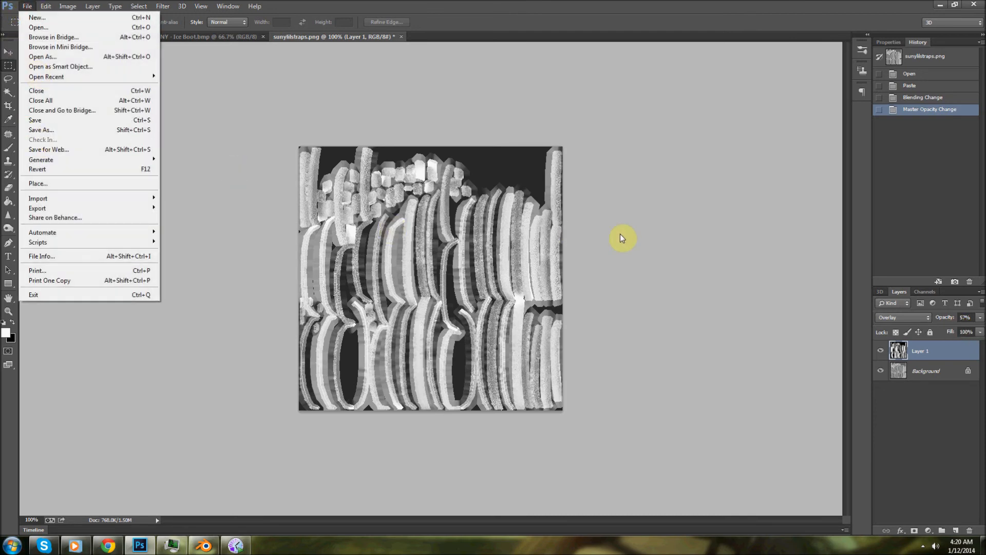
click(636, 232)
- Copy the whole shoebaseshadow.bmp image into SUNNY - Ice Boot.bmp as a new layer with the Overlay blend mode
click(203, 37)
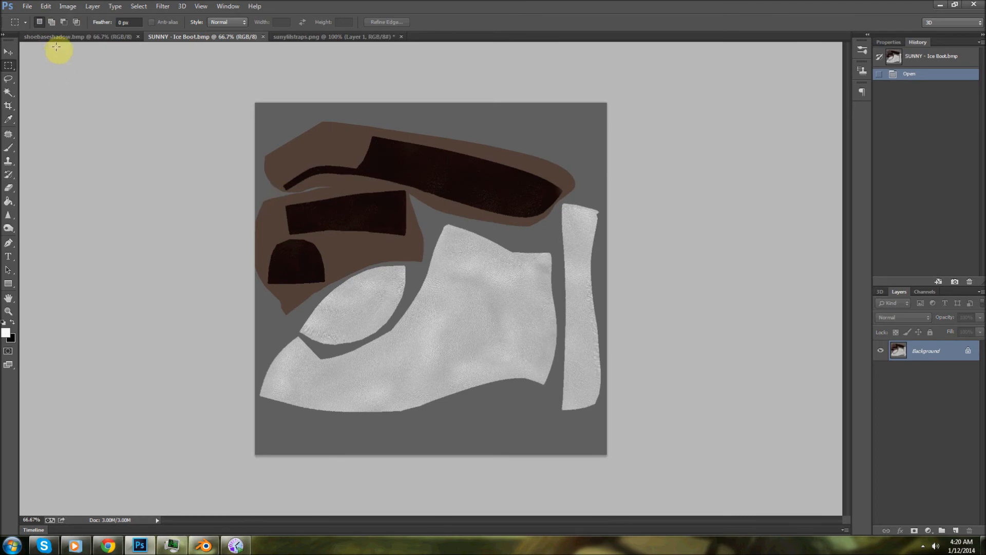
click(76, 37)
drag(167, 66, 982, 550)
key(ctrl+c)
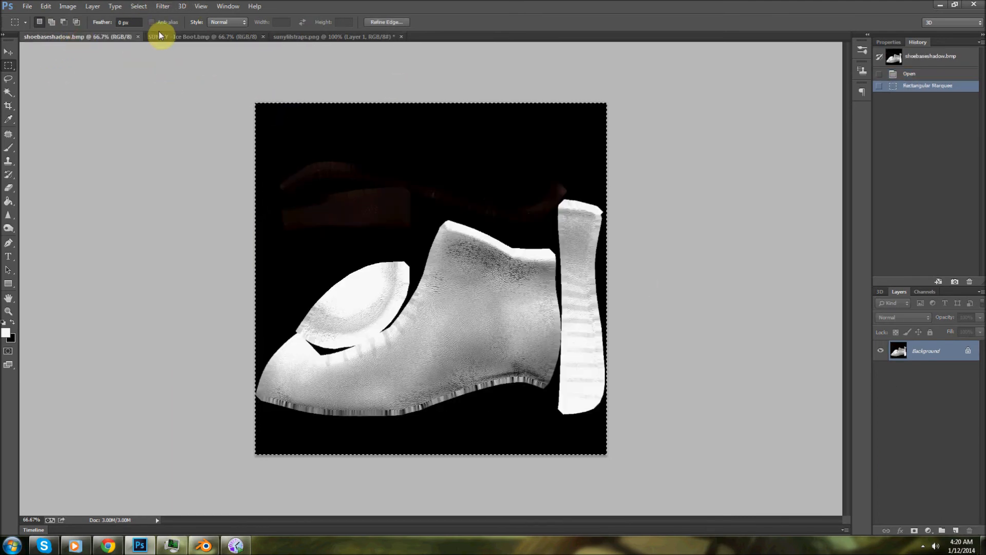
click(187, 37)
key(ctrl+v)
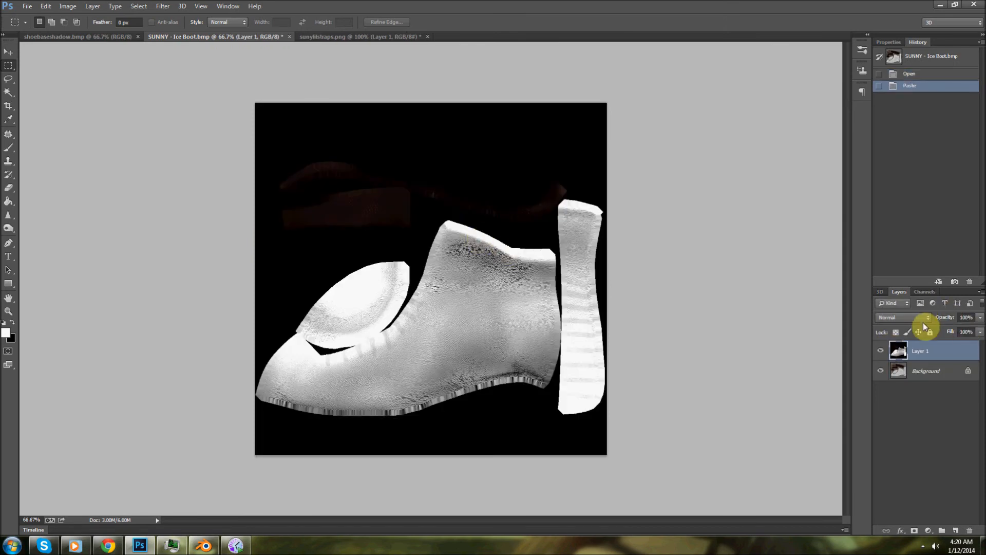
click(922, 318)
click(884, 176)
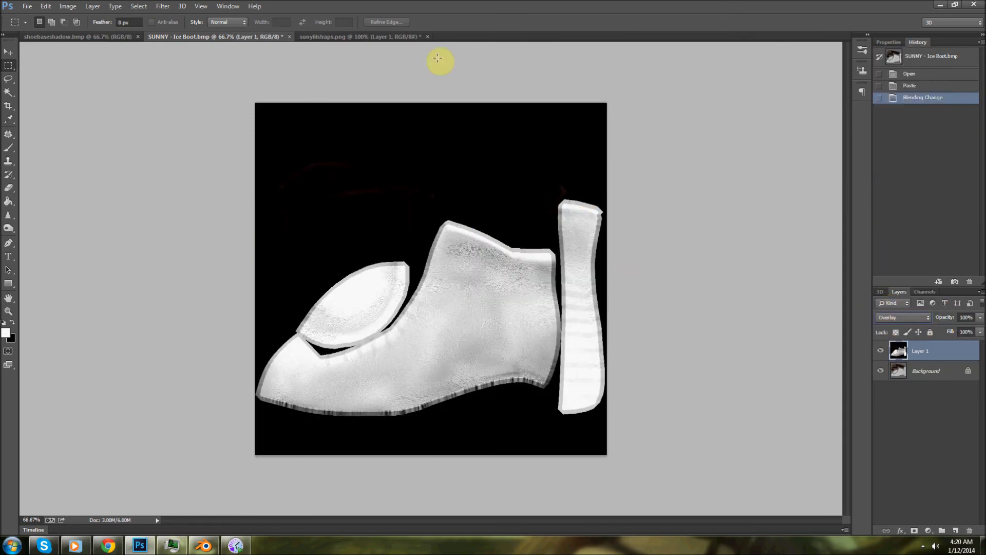
- Compare the straps and boot textures, and lower the lace shadow layer's opacity in sunylilstraps.png to 43%
click(362, 37)
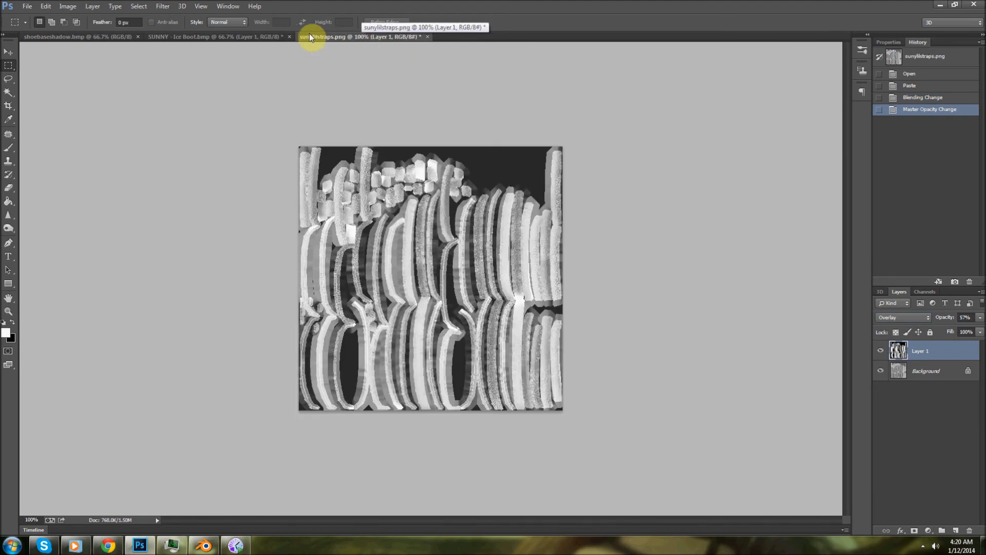
click(270, 37)
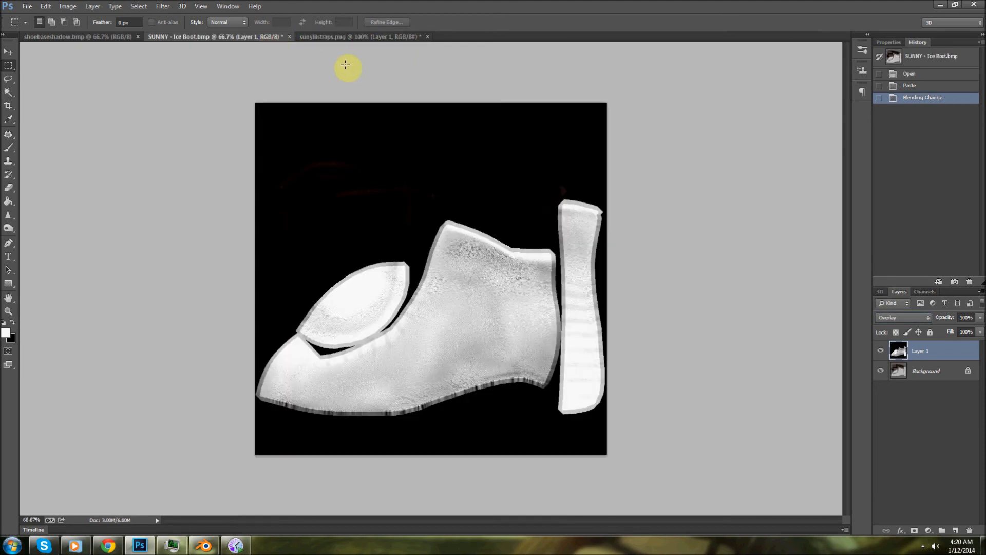
click(383, 37)
click(981, 317)
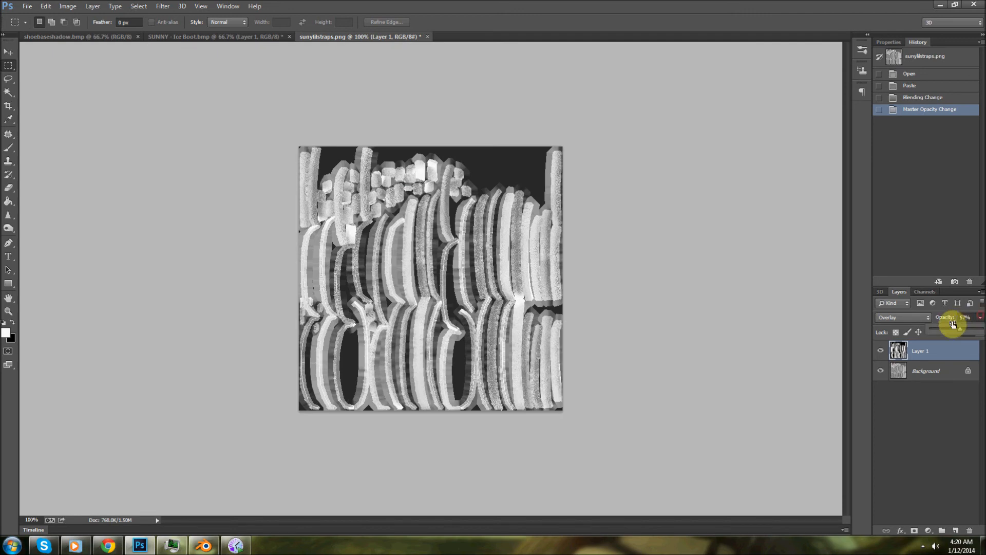
drag(953, 330, 951, 329)
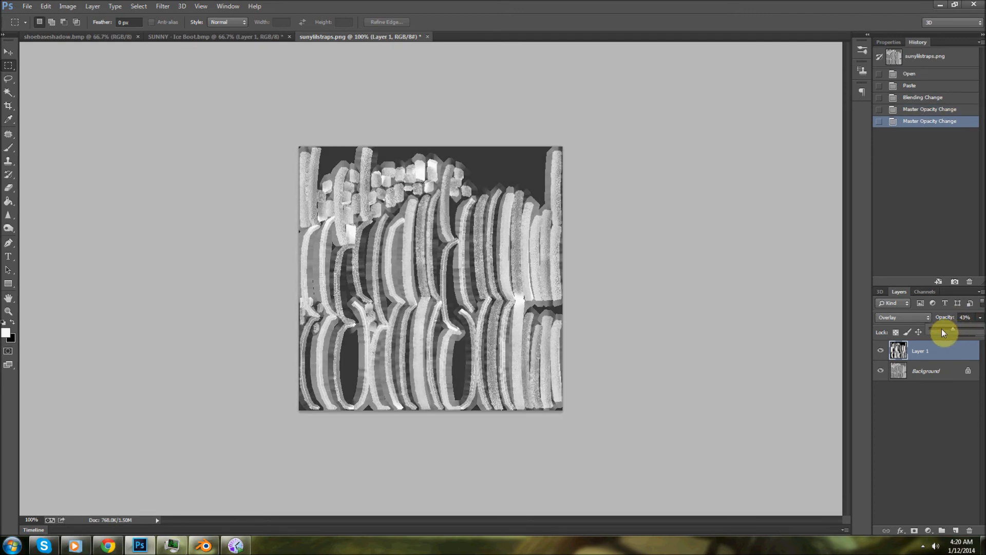
- Save the straps texture as the BMP file SUNNY - Skate Straps, and close sunylilstraps.png without saving its changes
click(27, 6)
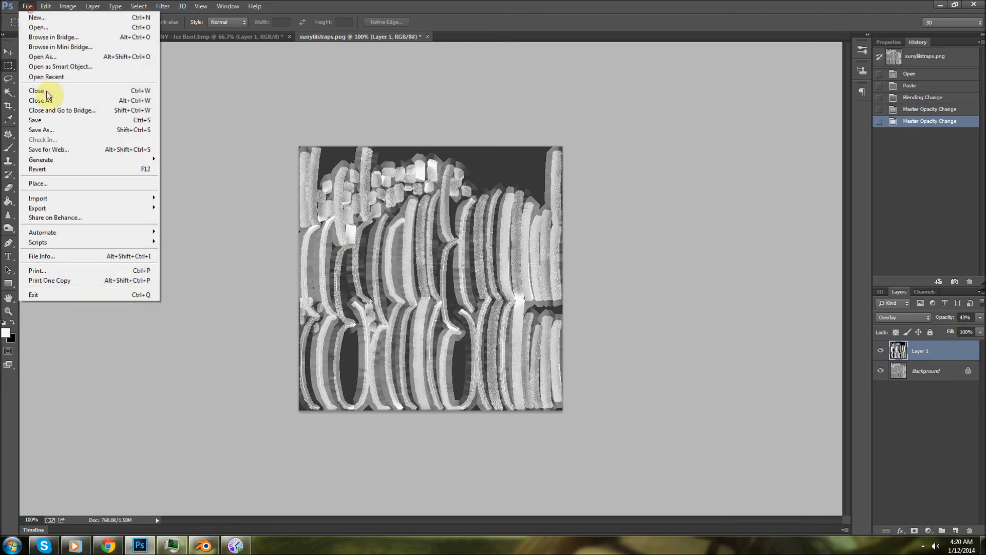
click(50, 130)
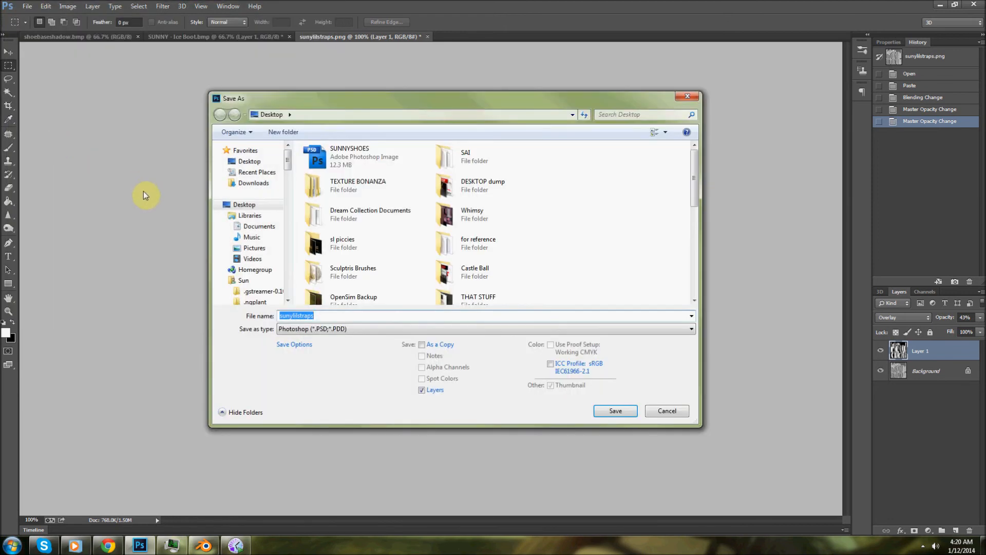
click(342, 329)
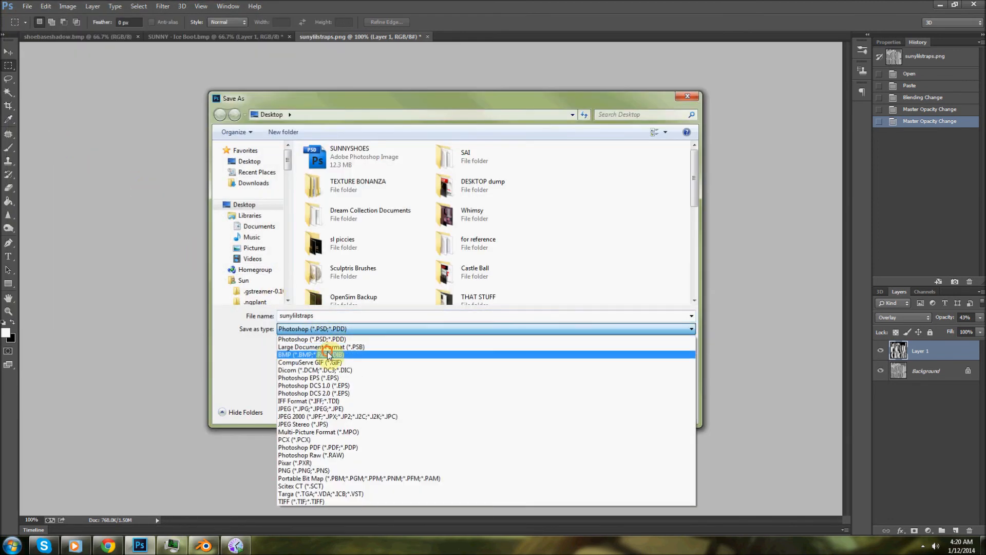
click(329, 354)
double_click(334, 316)
text(SUNNY -)
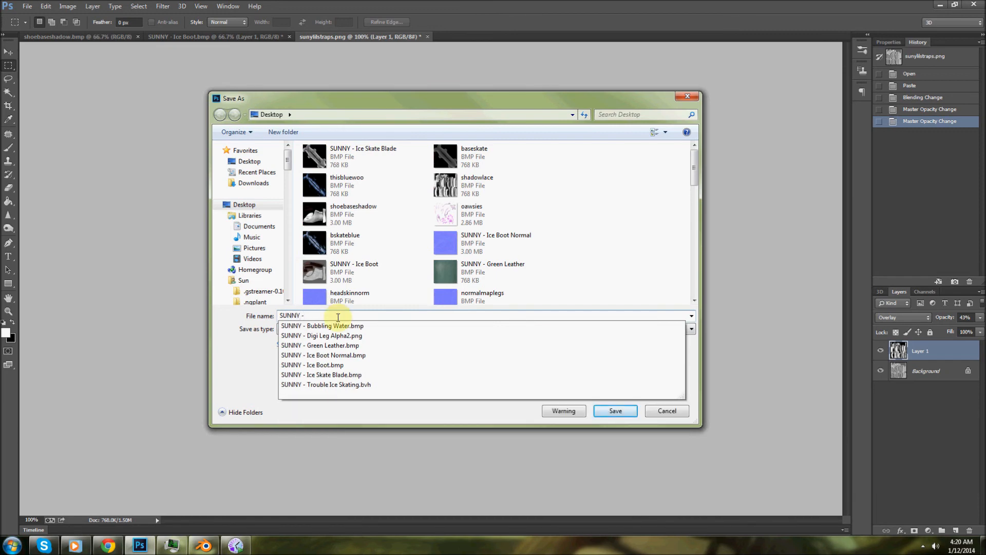
text( Skate St)
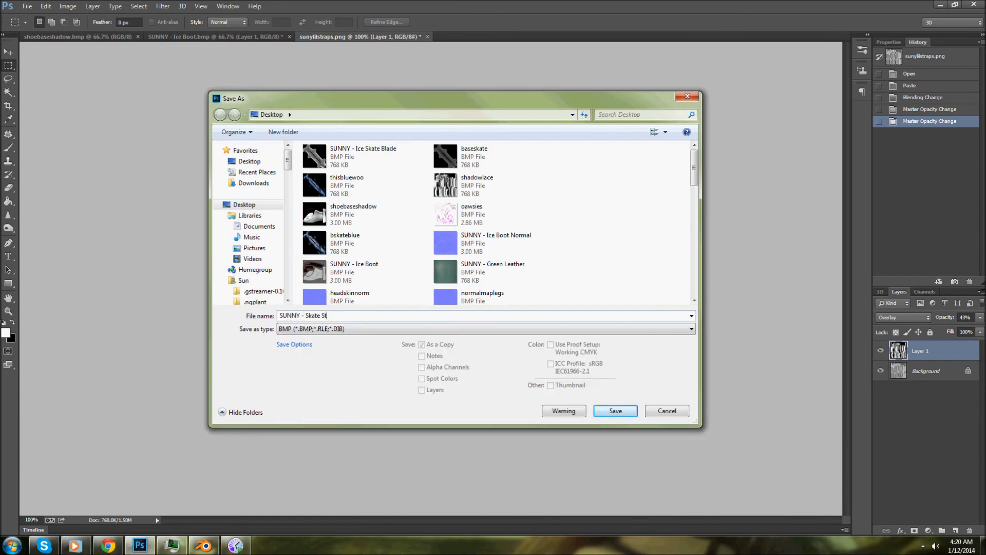
text(raps)
key(Return)
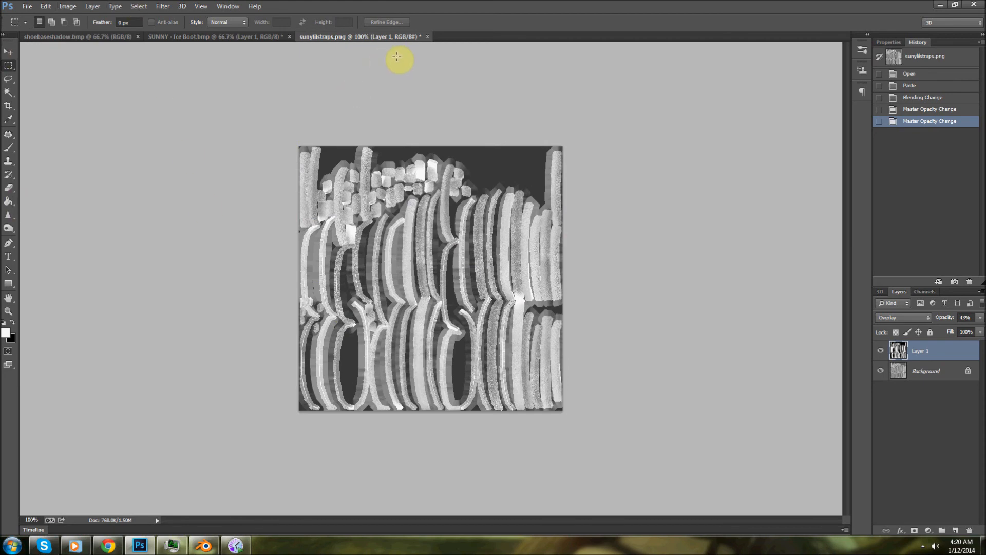
click(426, 37)
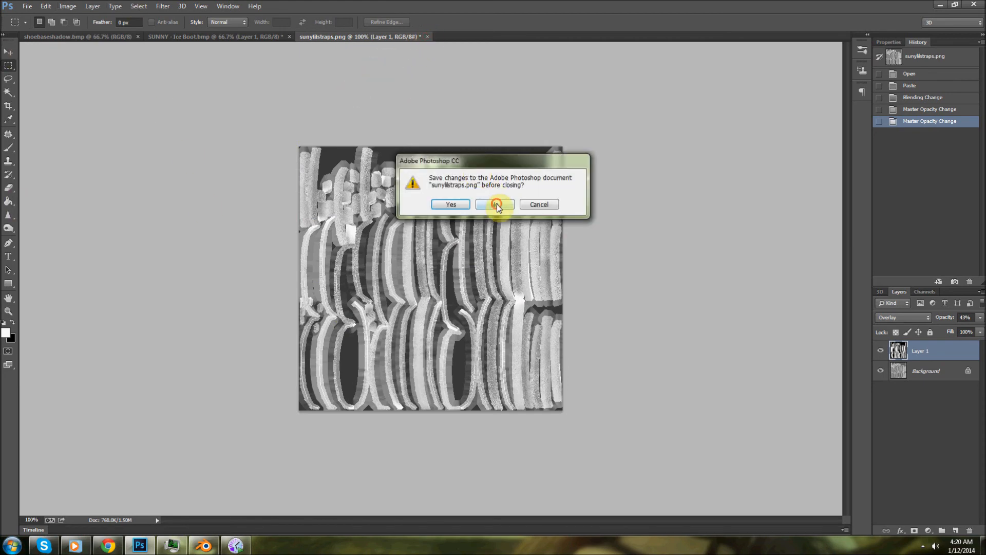
click(497, 205)
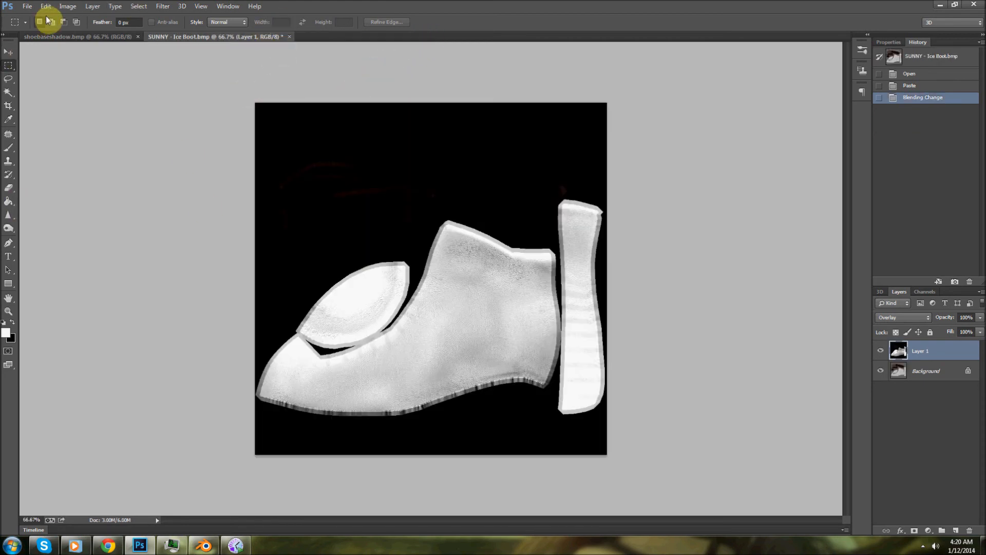
- Save the boot texture with its shadow overlay as the BMP file SUNNY - Boot
click(28, 7)
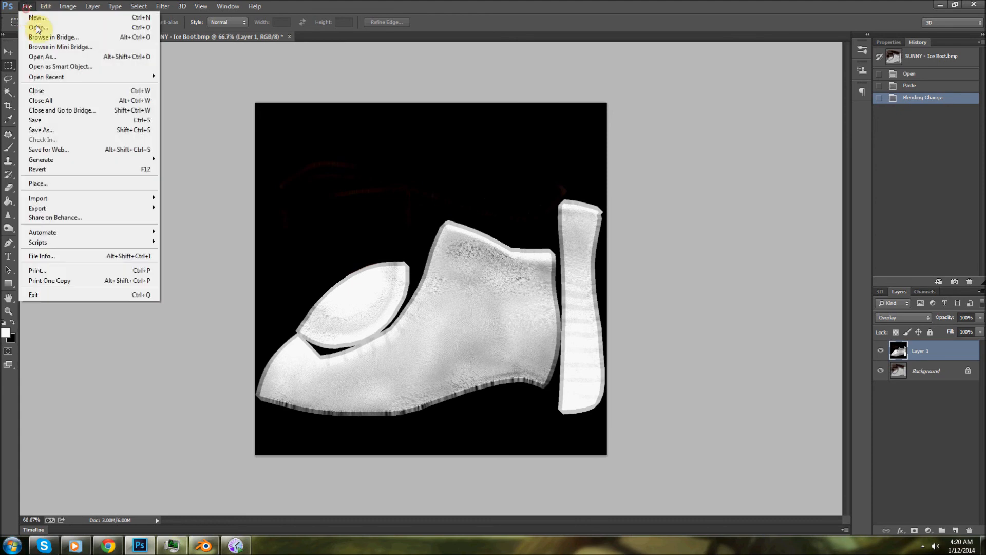
click(68, 129)
click(336, 329)
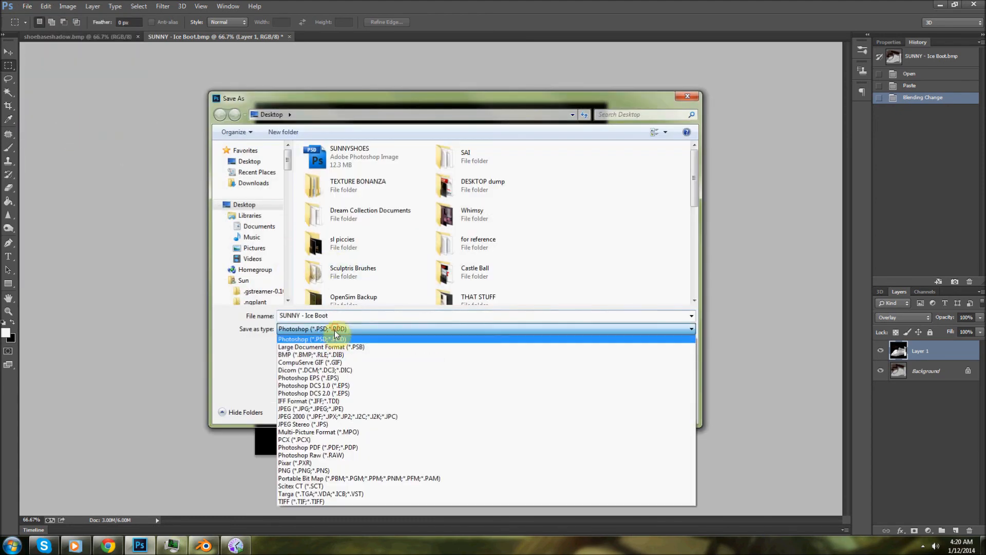
click(330, 345)
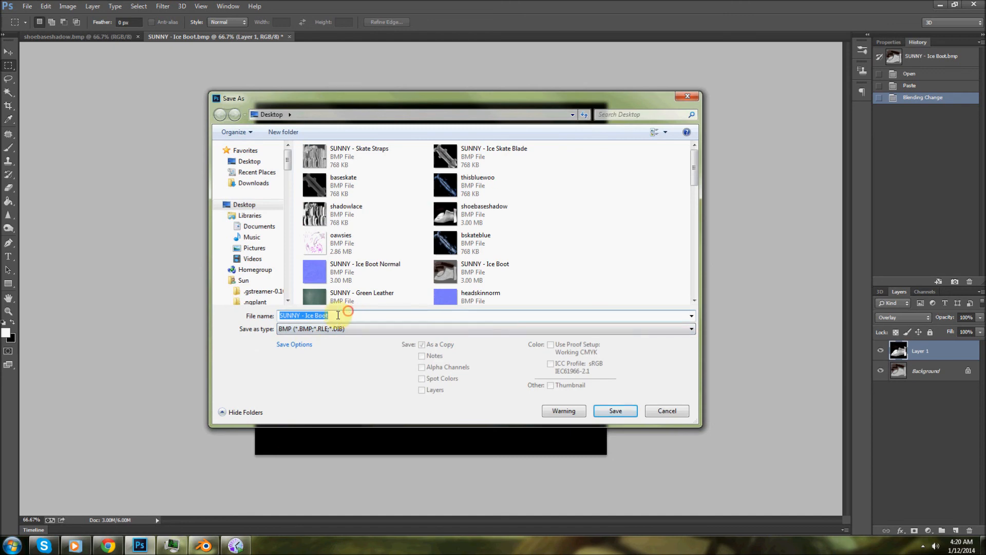
click(327, 316)
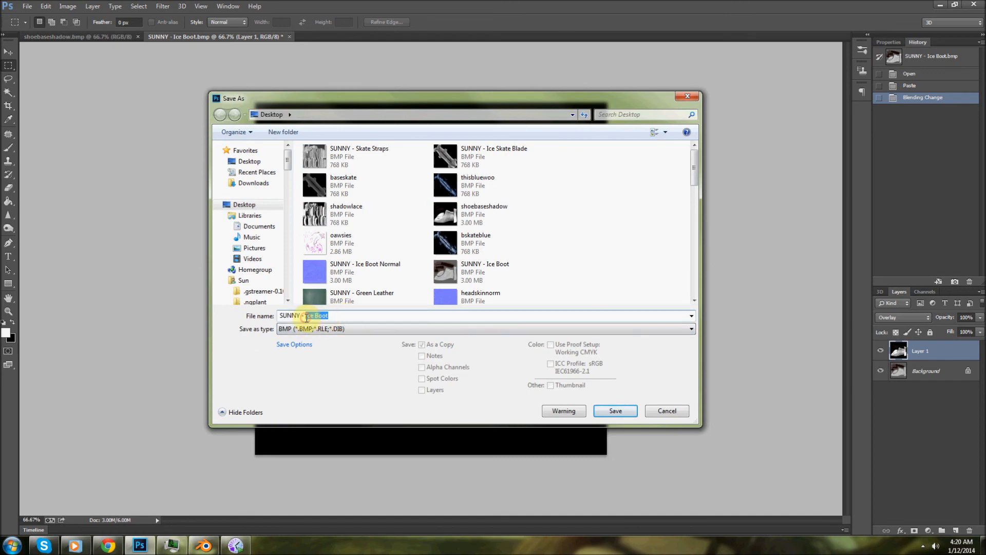
text(Boot)
key(Return)
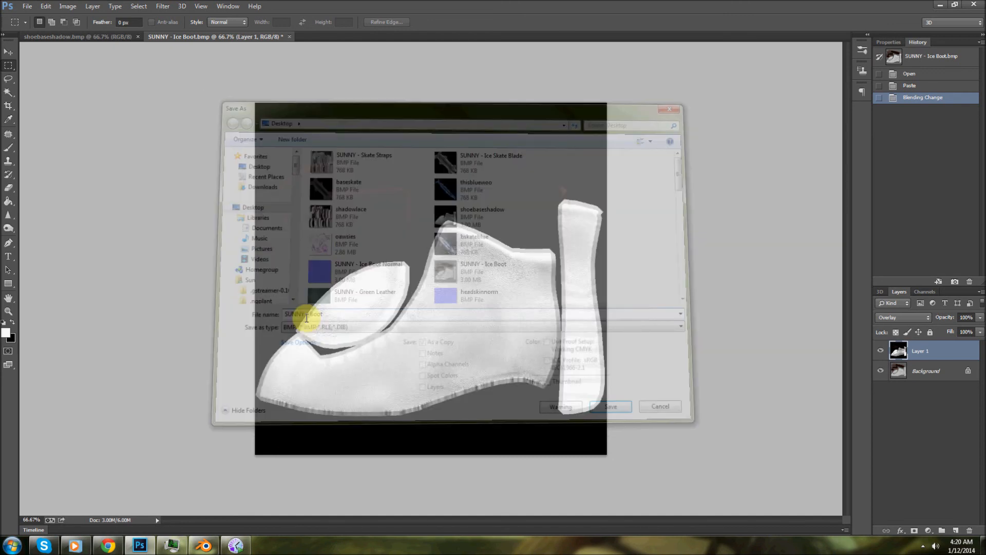
key(Return)
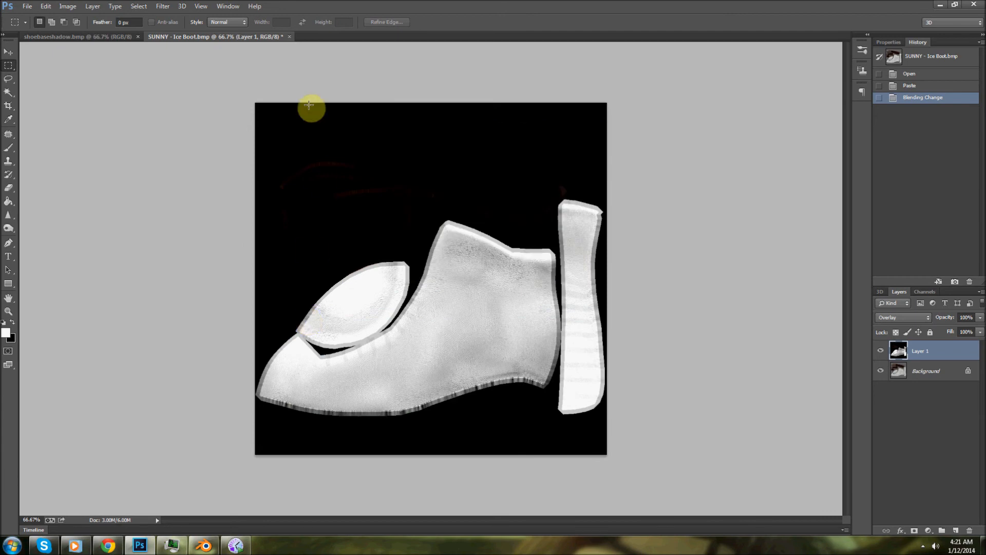
- Close SUNNY - Ice Boot.bmp without saving its changes, close shoebaseshadow.bmp, and quit Photoshop
click(290, 38)
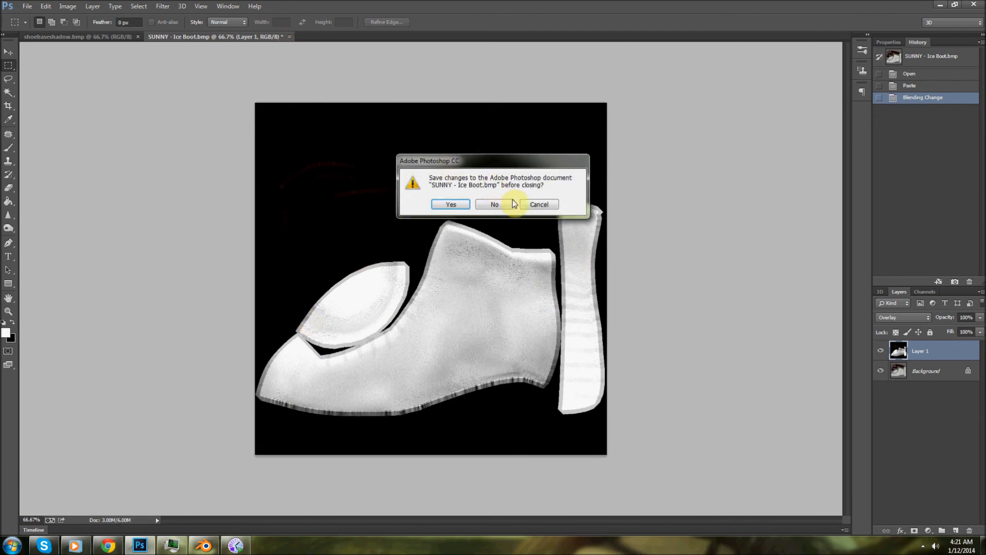
click(485, 203)
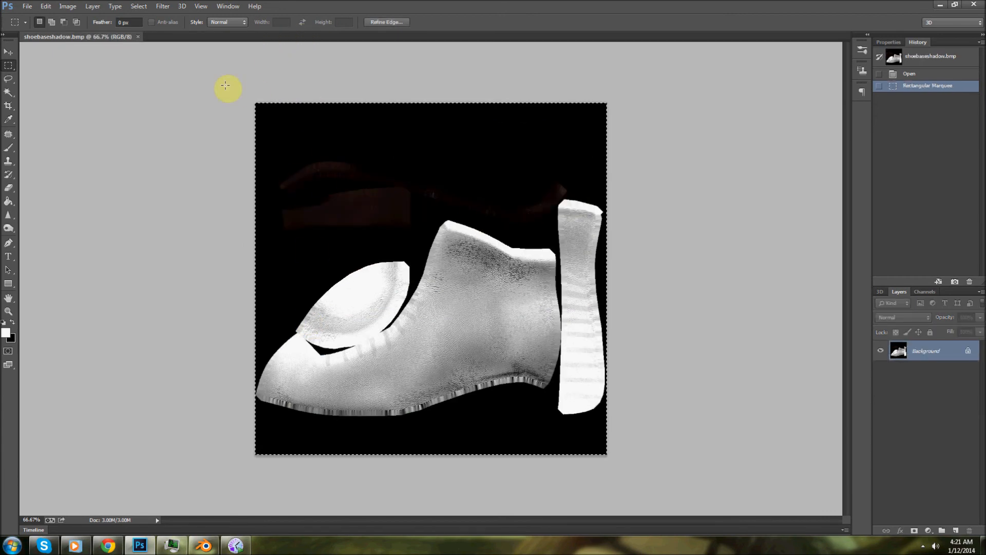
click(138, 37)
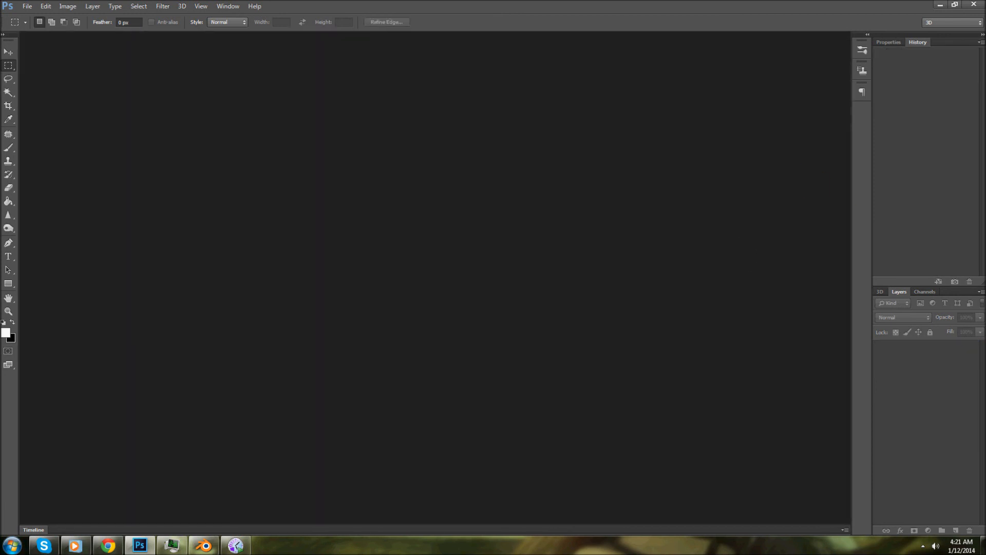
click(973, 4)
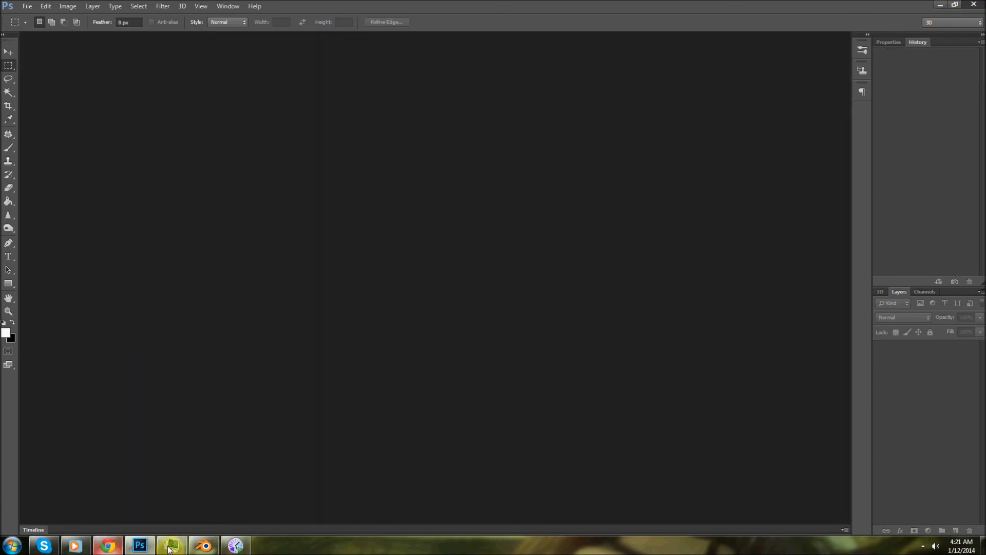
- Switch to Blender and return the SKATE_blade object to Object Mode
click(172, 546)
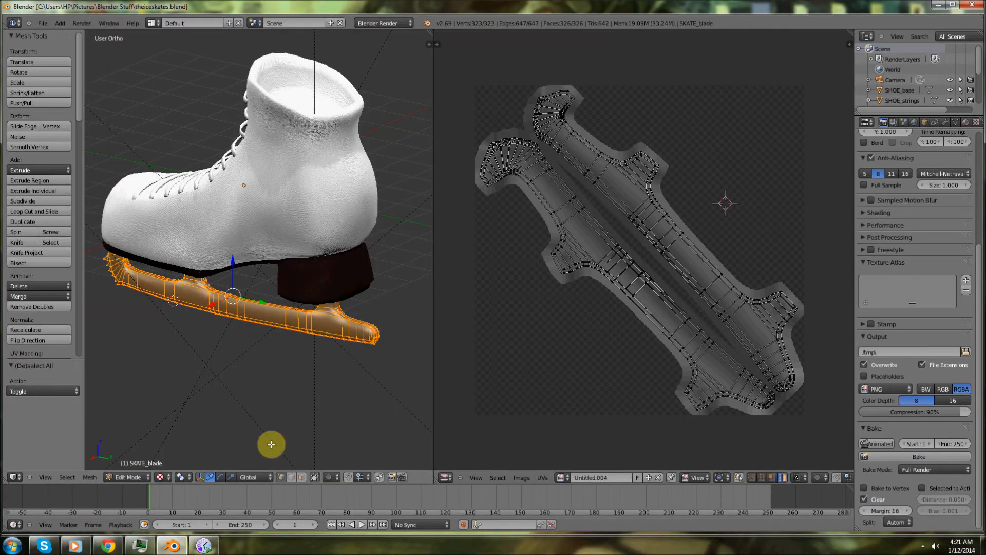
middle_drag(264, 418, 122, 477)
click(128, 477)
click(131, 466)
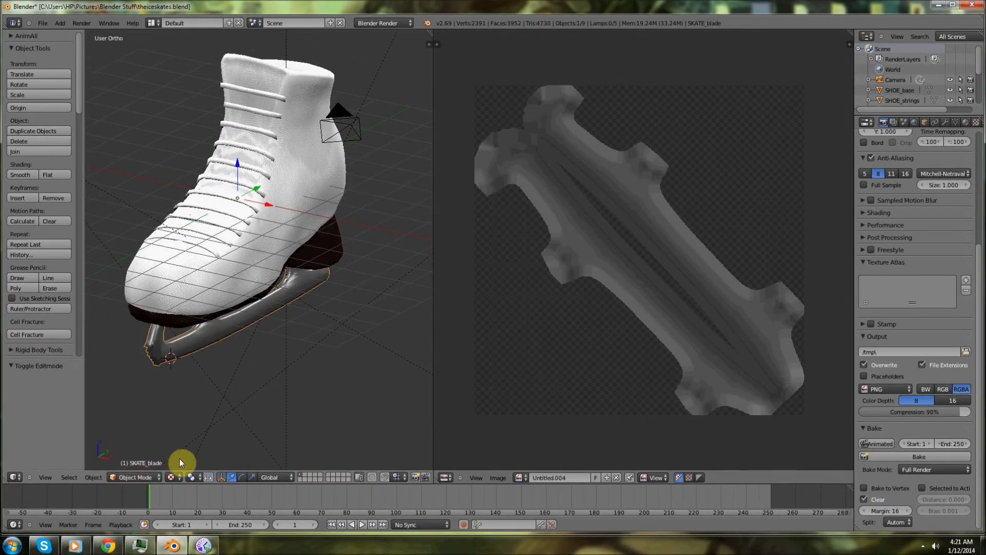
middle_drag(180, 458, 132, 137)
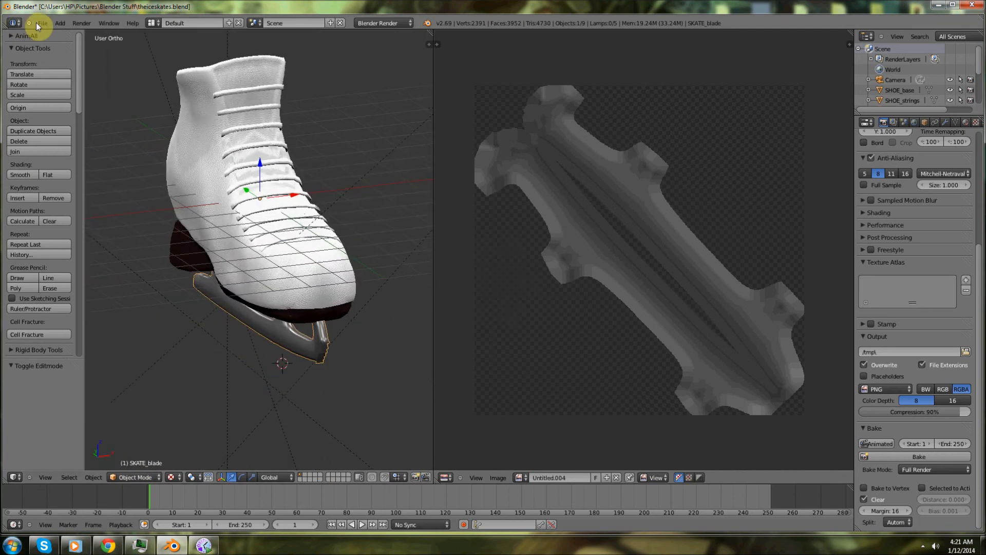
click(31, 23)
click(67, 97)
- Select the boot base, the laces and, last, the skate blade, and join them into one object
middle_drag(117, 251, 232, 231)
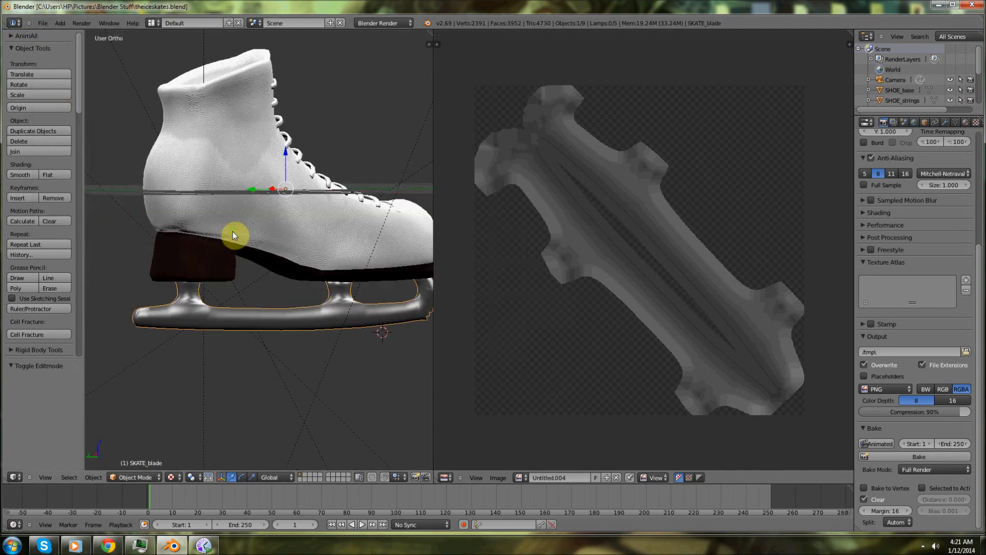
shift+right_click(199, 271)
shift+right_click(258, 237)
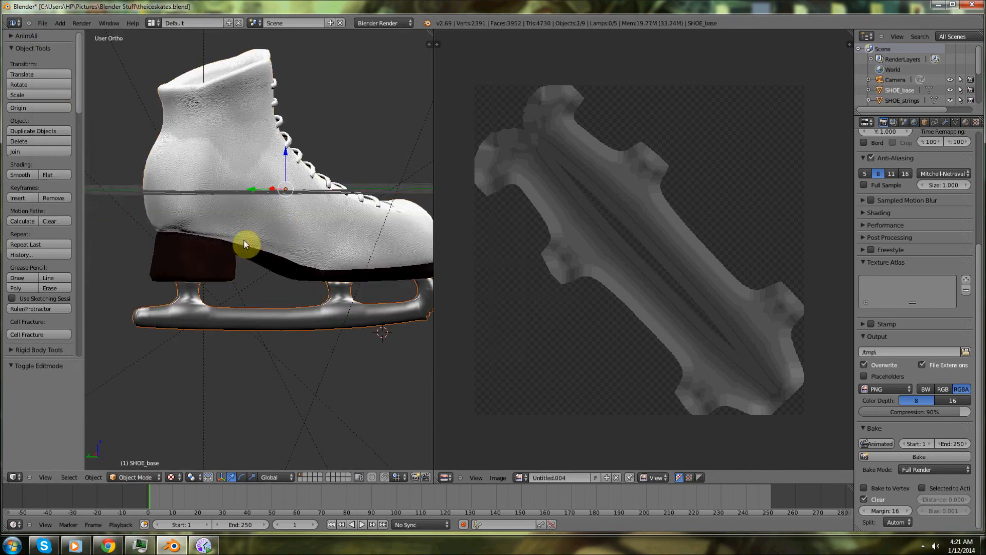
right_click(315, 171)
shift+right_click(300, 220)
shift+right_click(327, 309)
shift+middle_drag(316, 233, 316, 295)
key(ctrl+j)
middle_drag(323, 277, 264, 275)
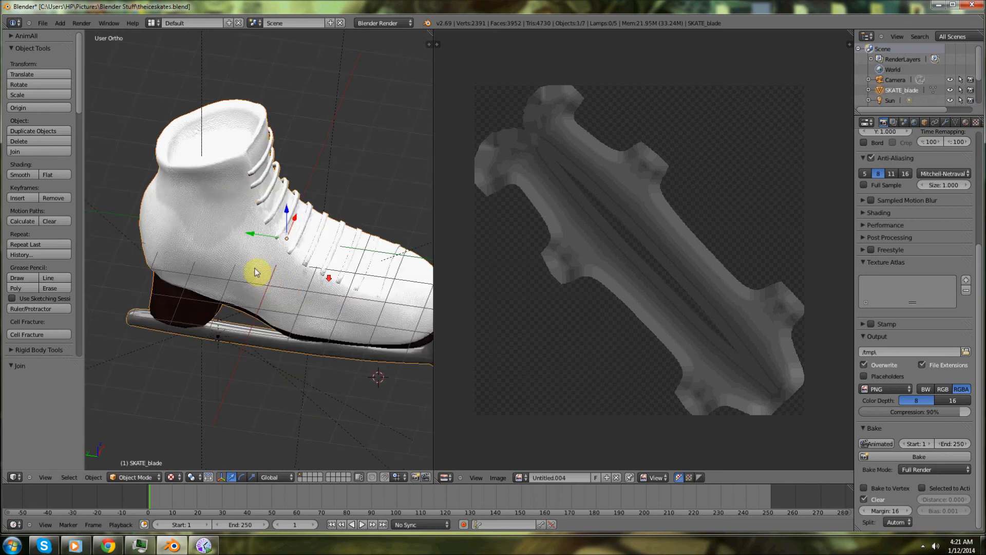
- Select only the joined ice skate and export it in Wavefront OBJ format as theiceskates.obj to the Desktop
middle_drag(321, 307, 274, 237)
key(a)
right_click(297, 249)
middle_drag(294, 233, 136, 163)
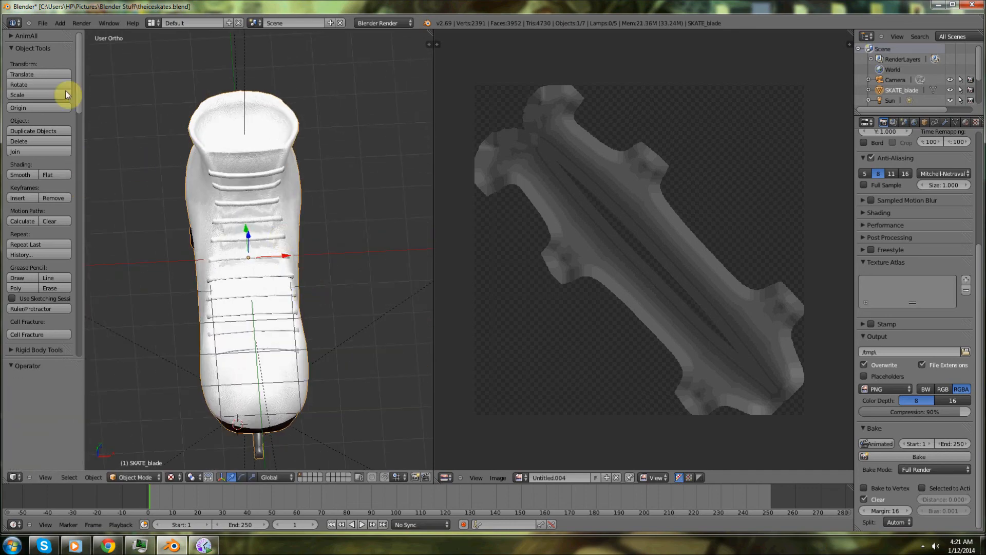
click(43, 23)
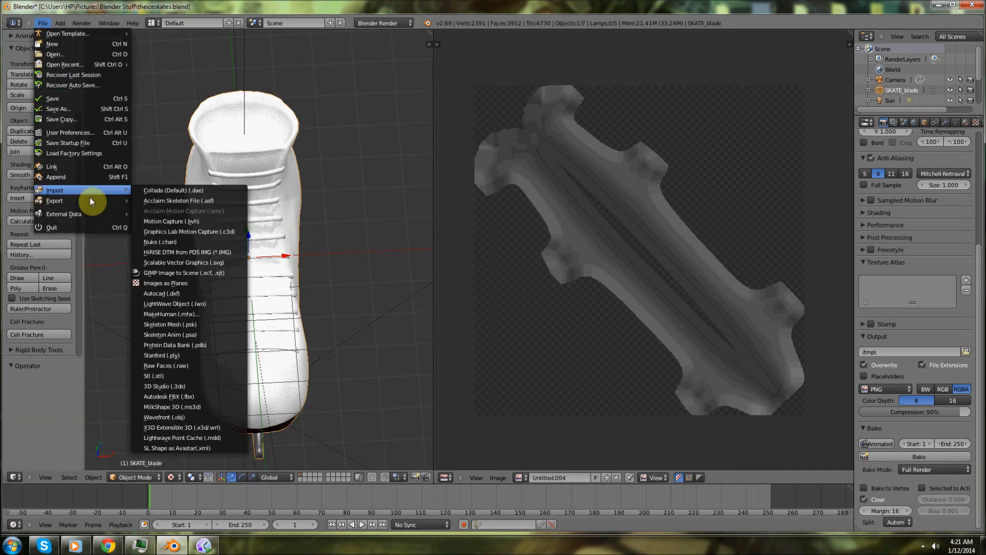
mouse_move(87, 201)
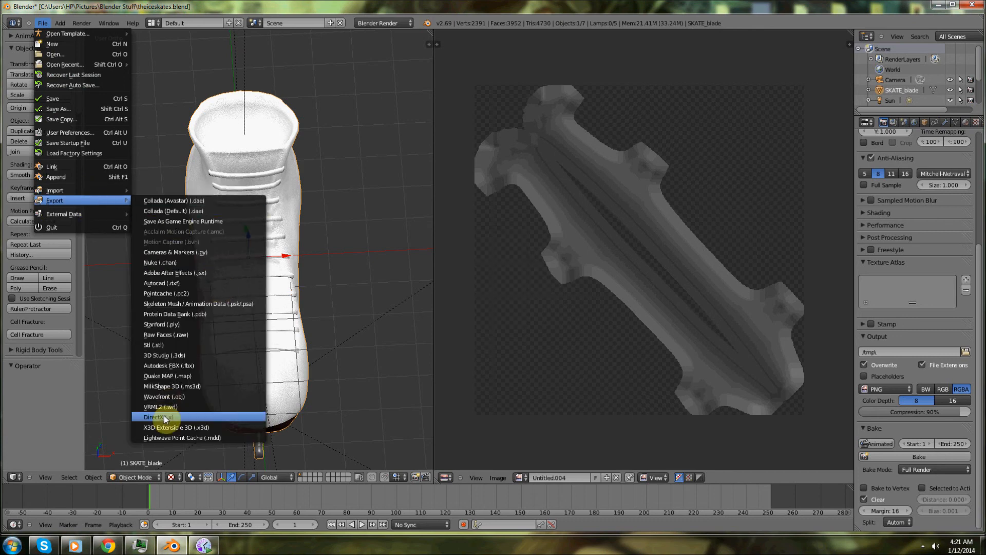
click(180, 396)
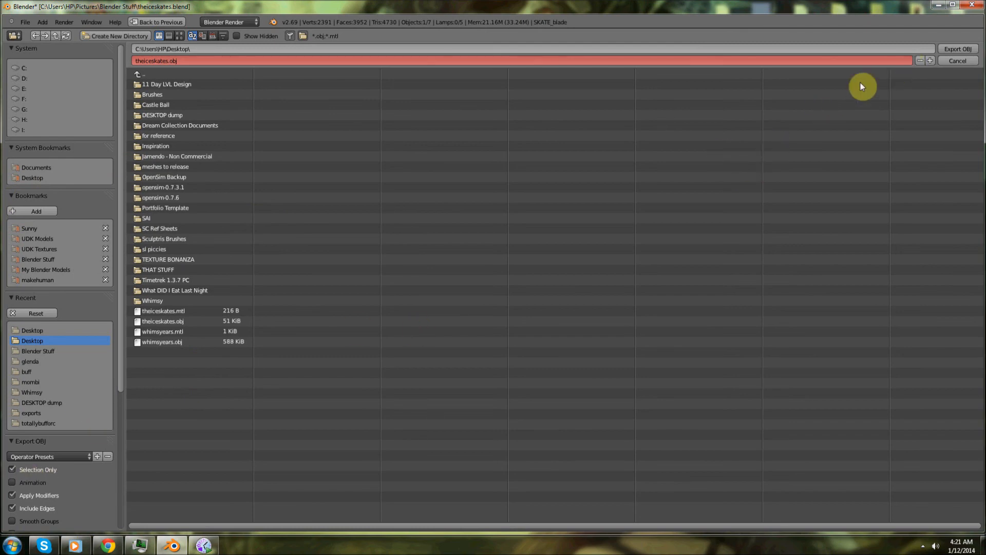
click(947, 50)
- Start a new Blender scene by reloading the start-up file
middle_drag(421, 225, 180, 134)
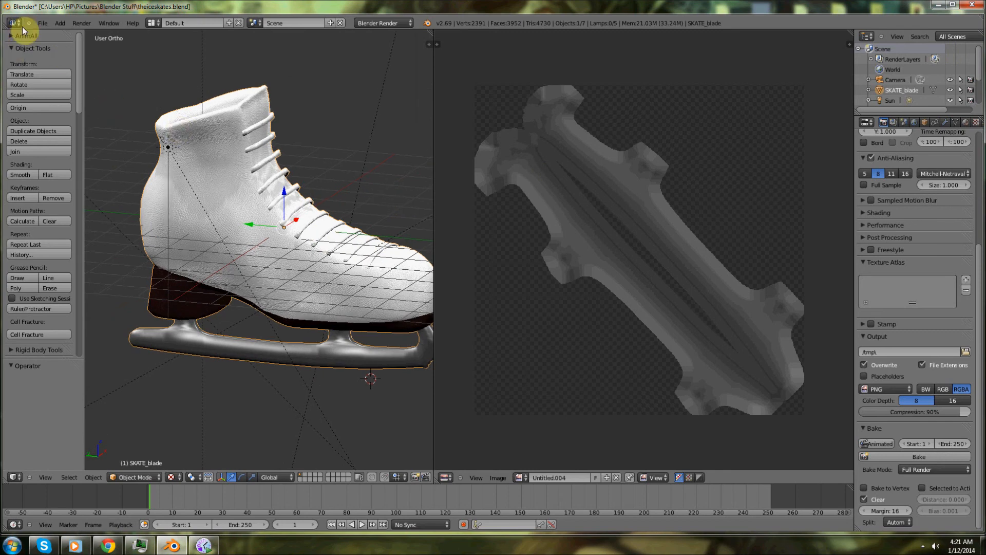
click(42, 23)
click(54, 40)
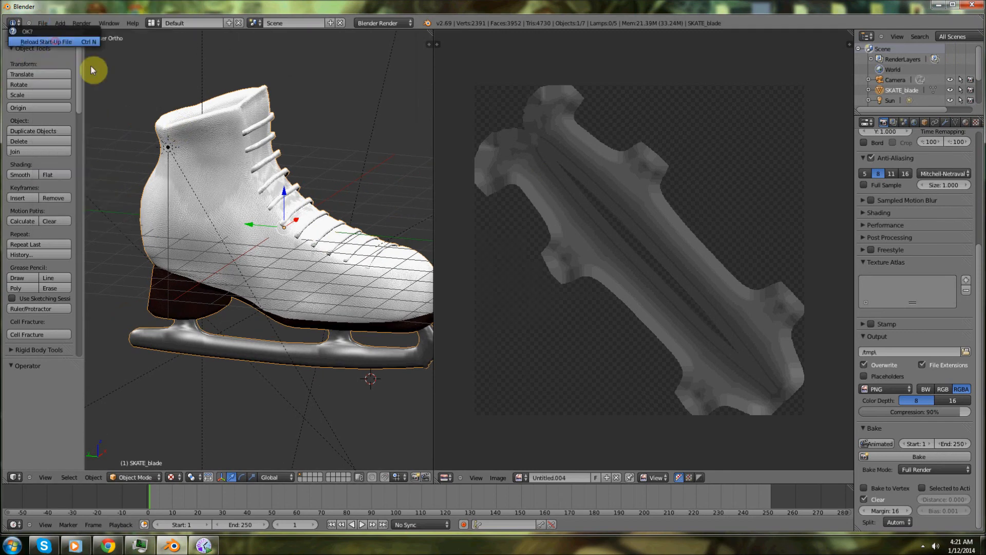
click(54, 41)
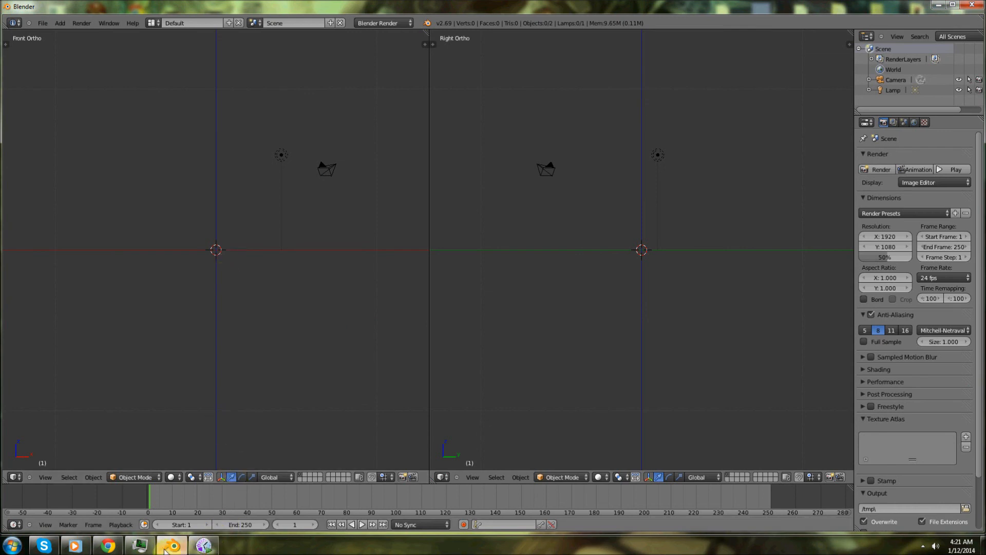
click(87, 550)
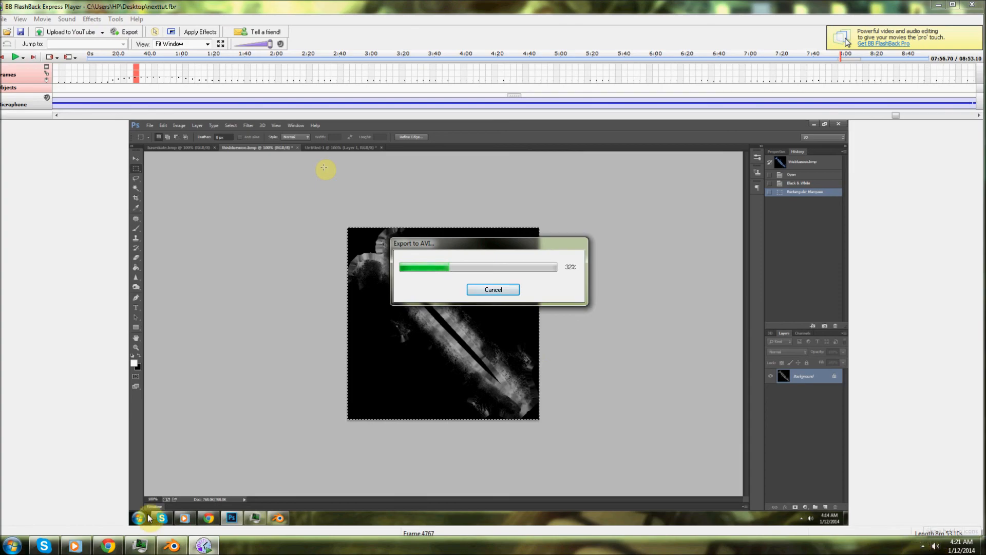
click(174, 547)
click(923, 545)
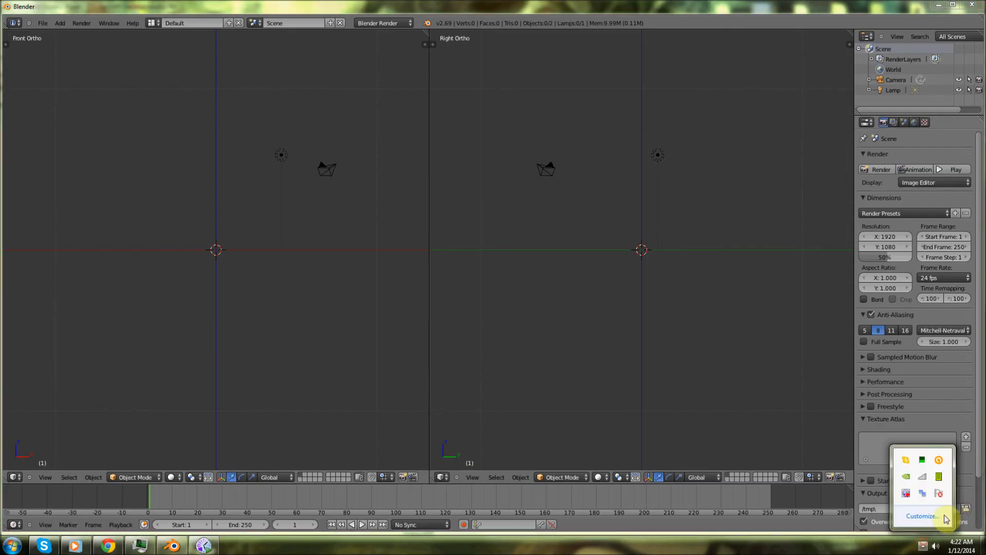
right_click(906, 495)
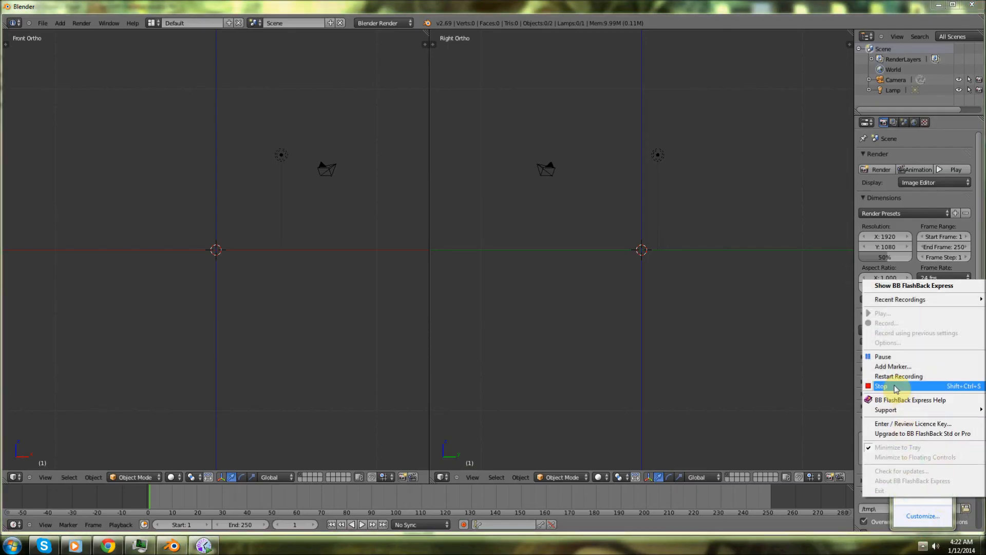